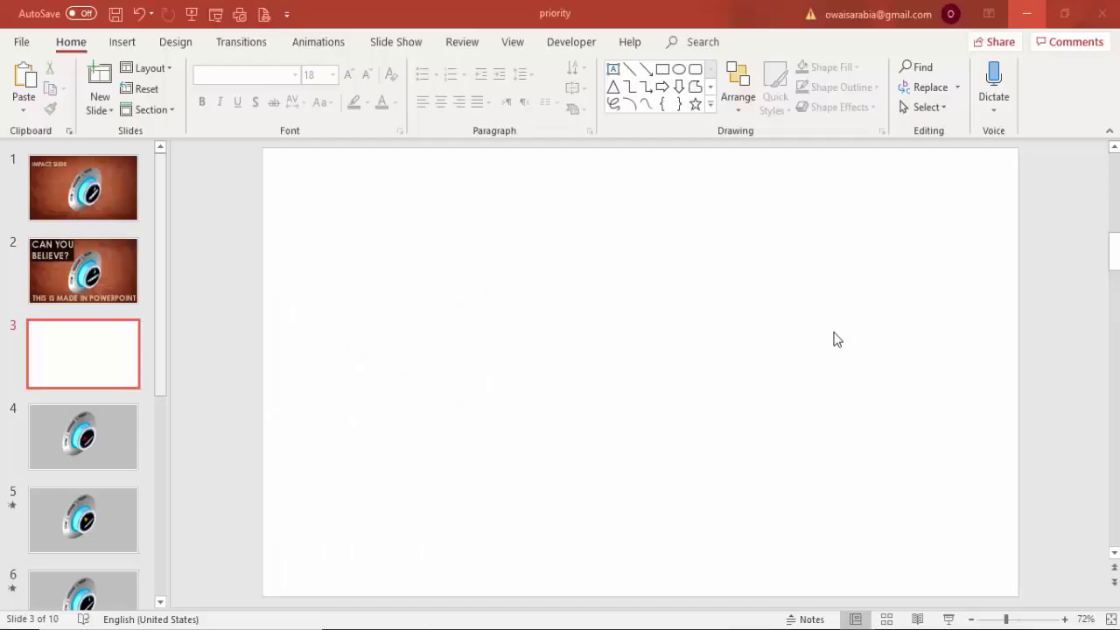
Step: Show the drawing guides and insert a 1" circle near the centre of the blank slide 3
left_click(512, 46)
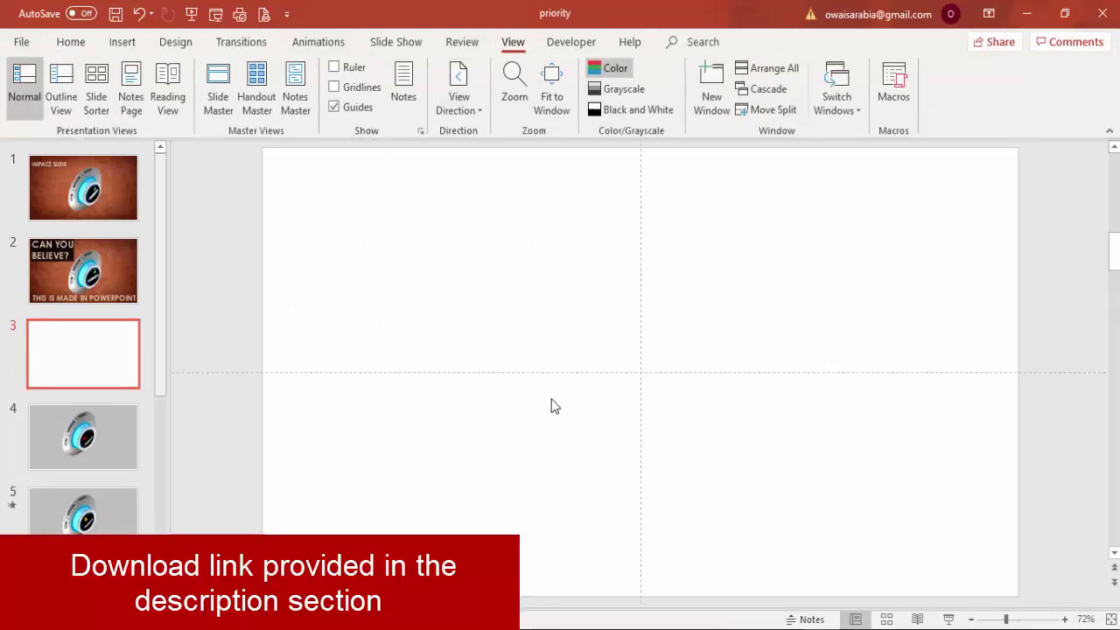
left_click(122, 44)
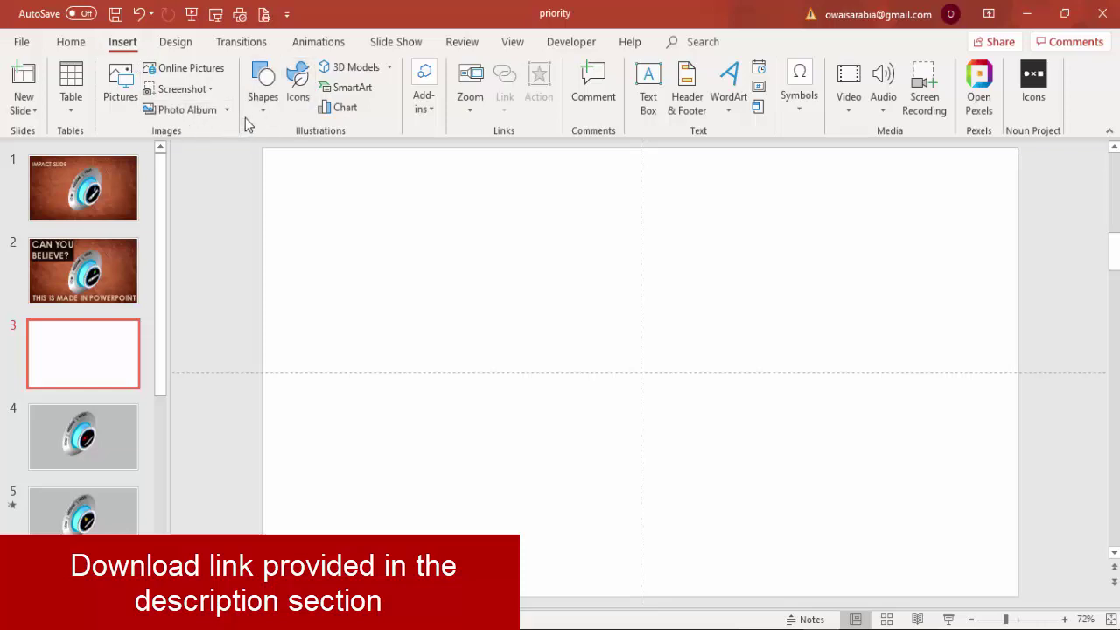
left_click(265, 107)
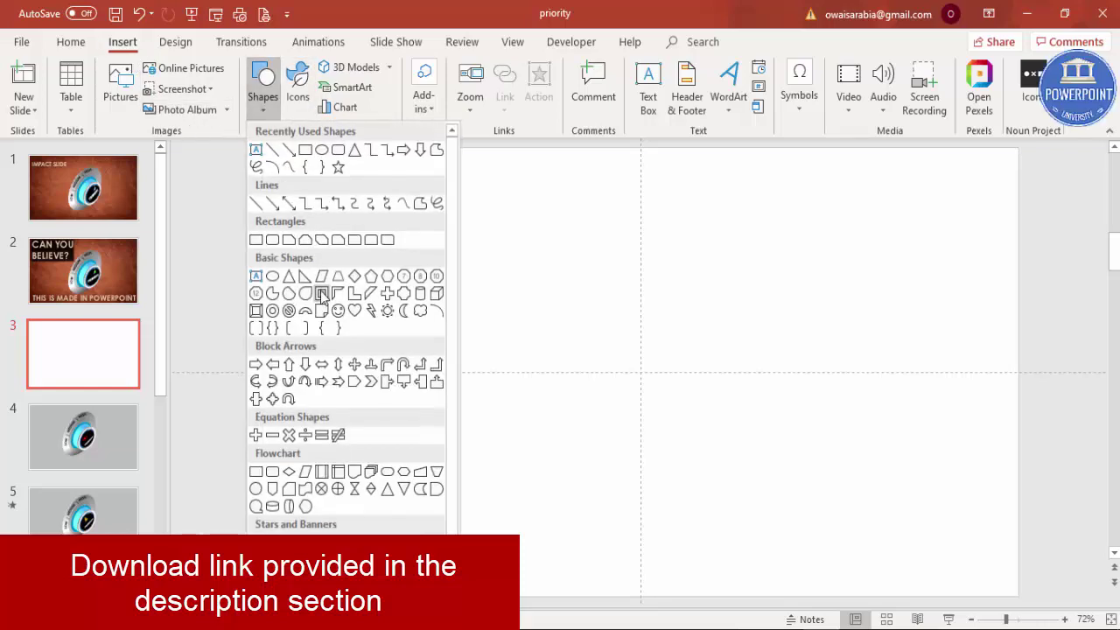
left_click(273, 291)
left_click(564, 315)
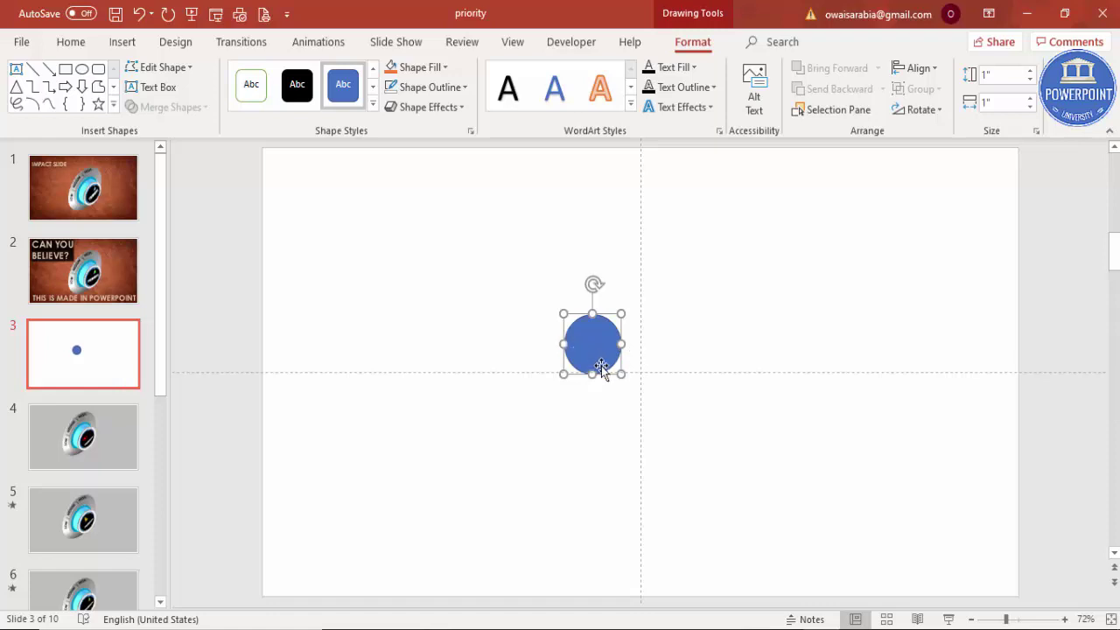
Step: Set the circle's height and width to 3.45"
left_click(1003, 78)
type("3.45")
key("Tab")
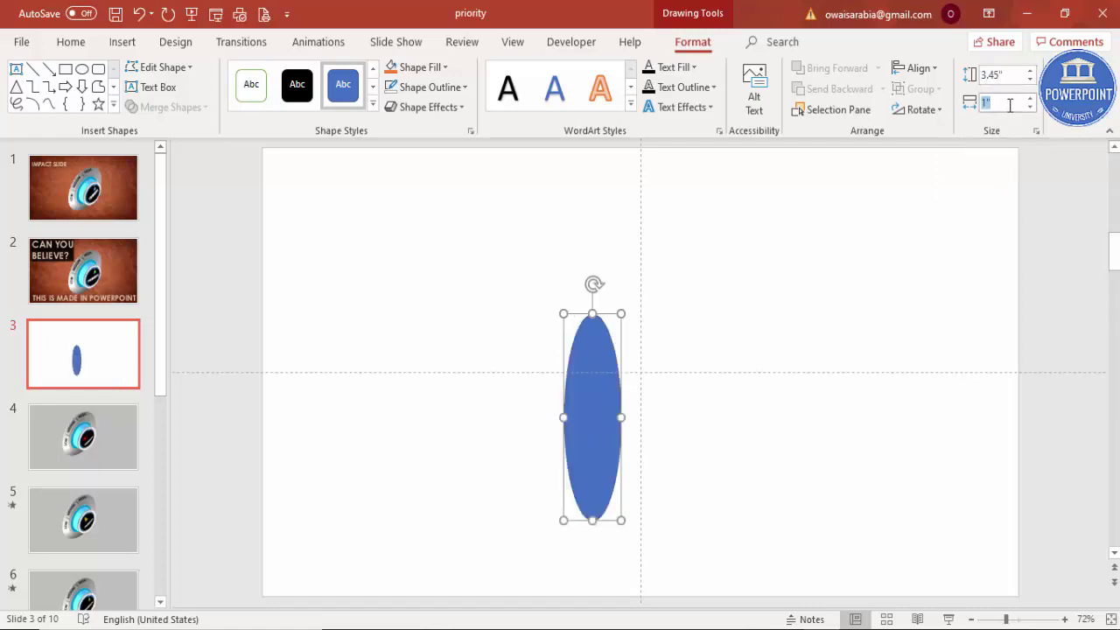
type("3.45")
key("Return")
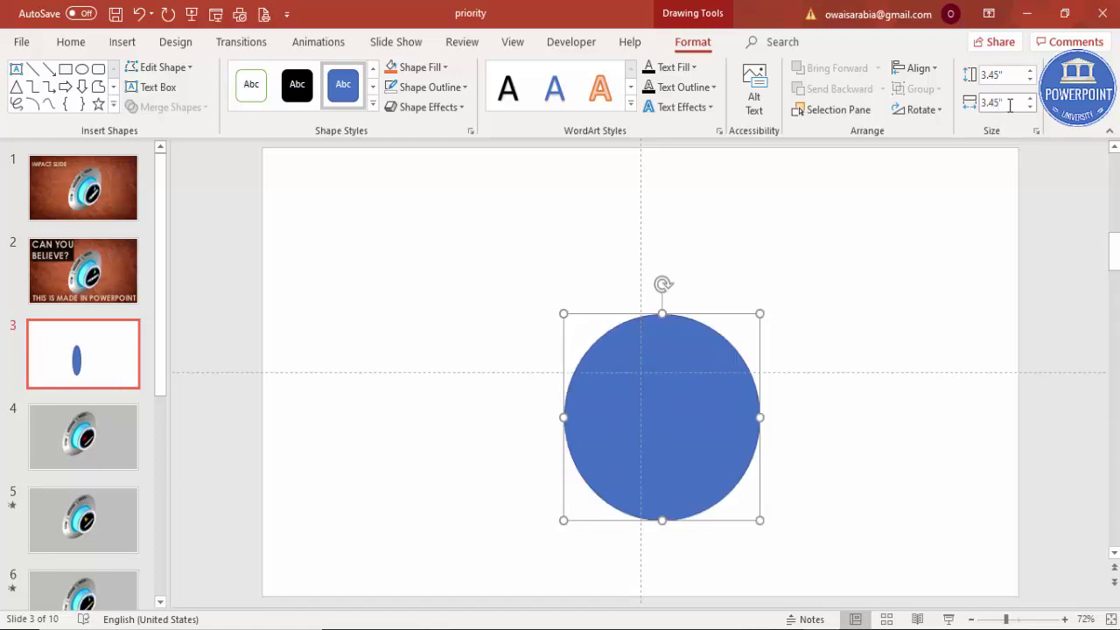
Step: Align the circle to the horizontal center and vertical middle of the slide
left_click(938, 68)
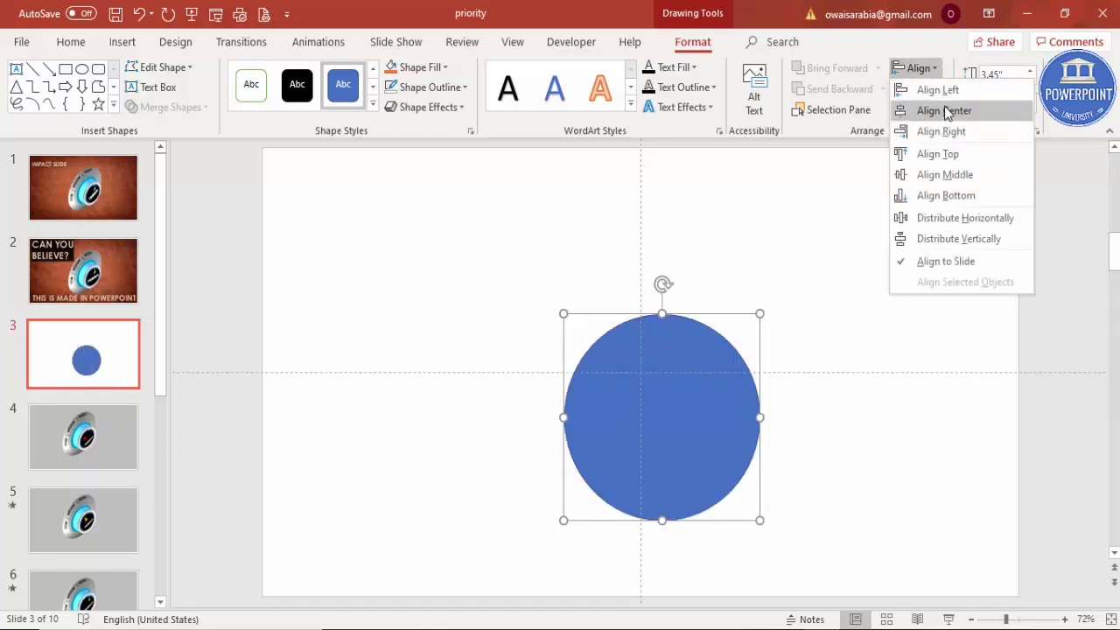
left_click(944, 108)
left_click(920, 69)
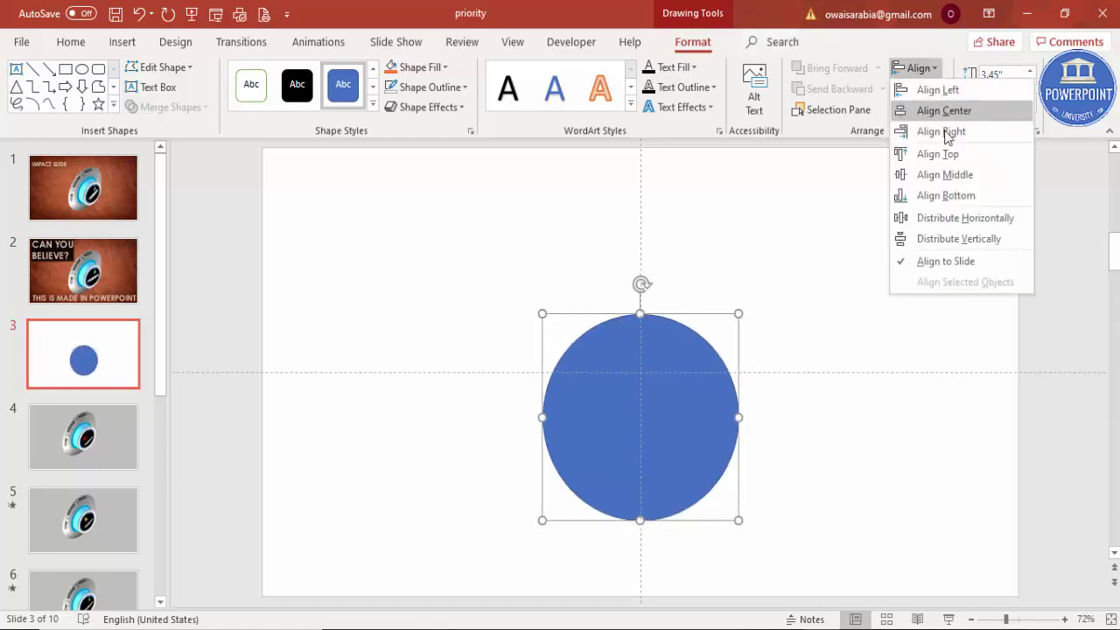
left_click(946, 174)
Step: Remove the circle's outline and give it a solid fill in the standard light blue color
left_click(443, 91)
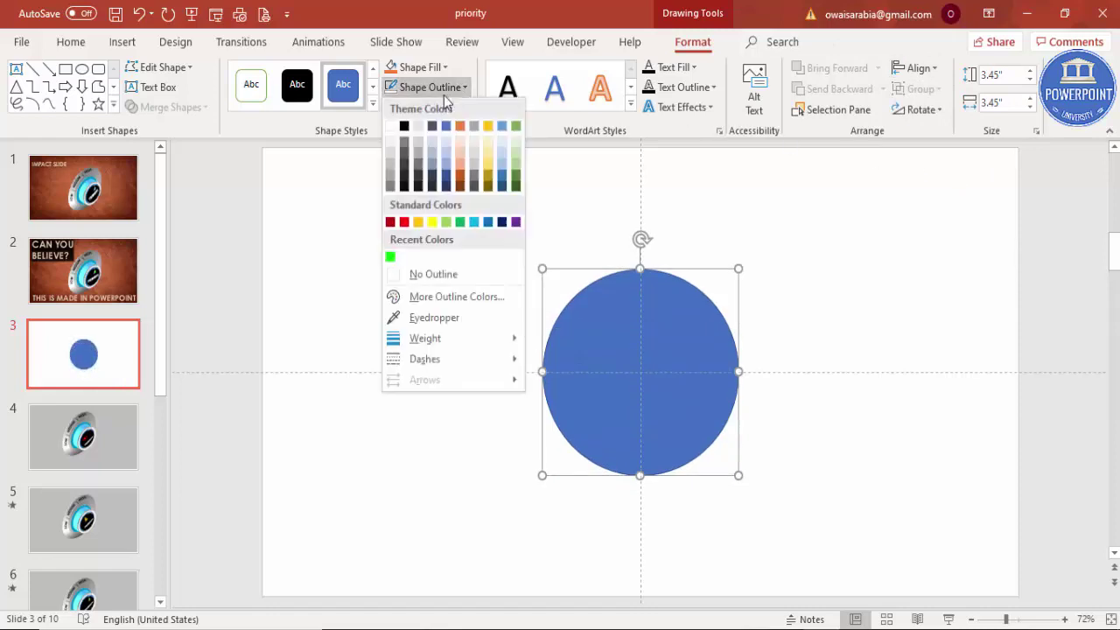
left_click(418, 274)
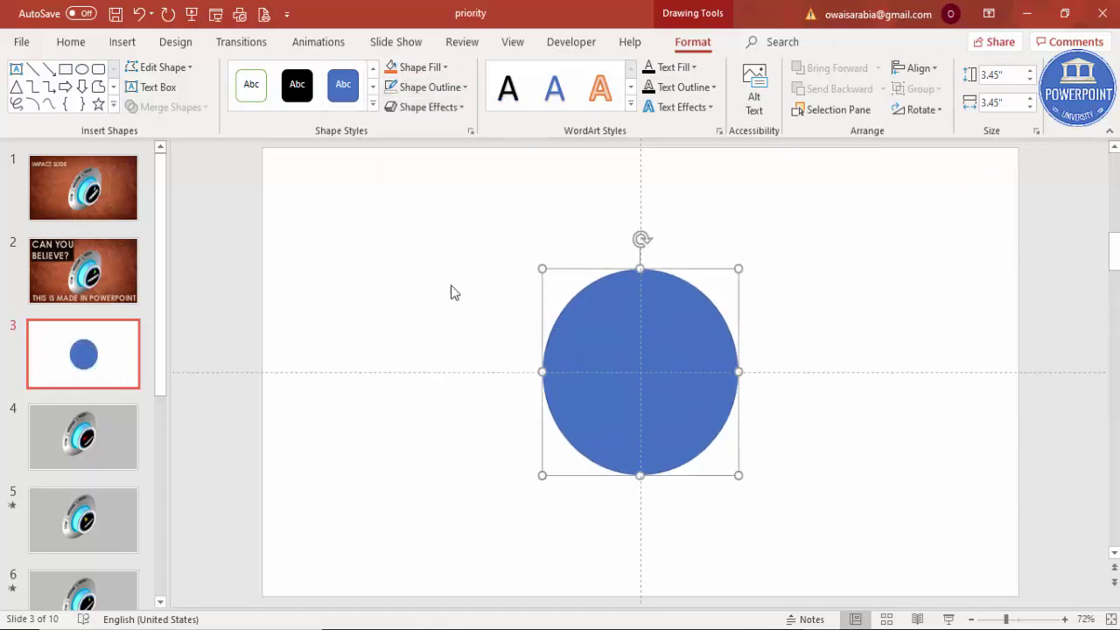
right_click(704, 343)
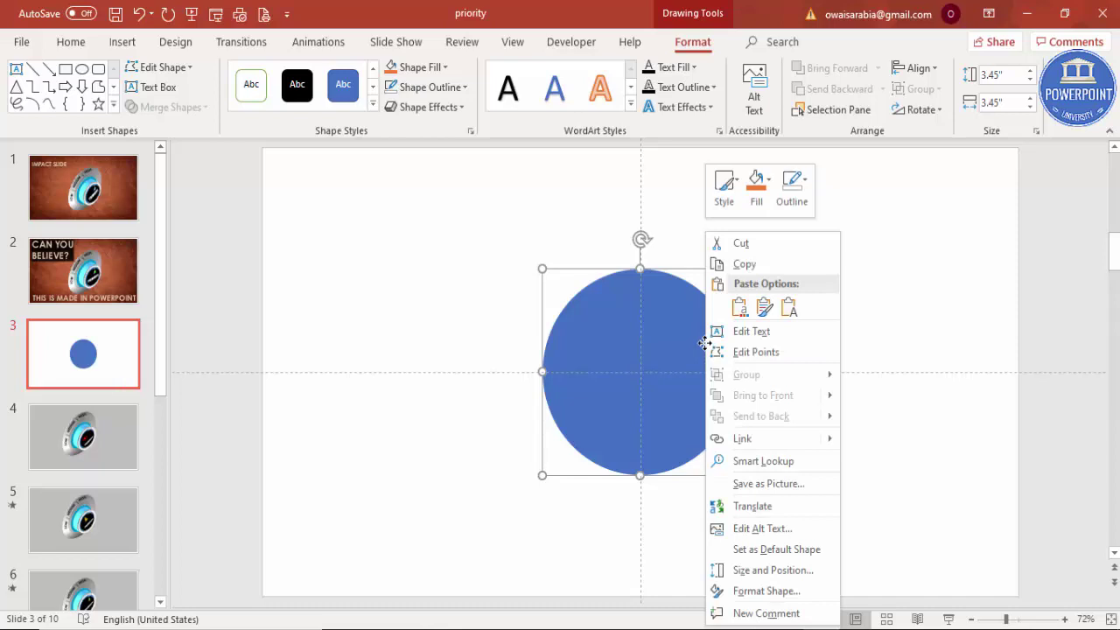
left_click(765, 591)
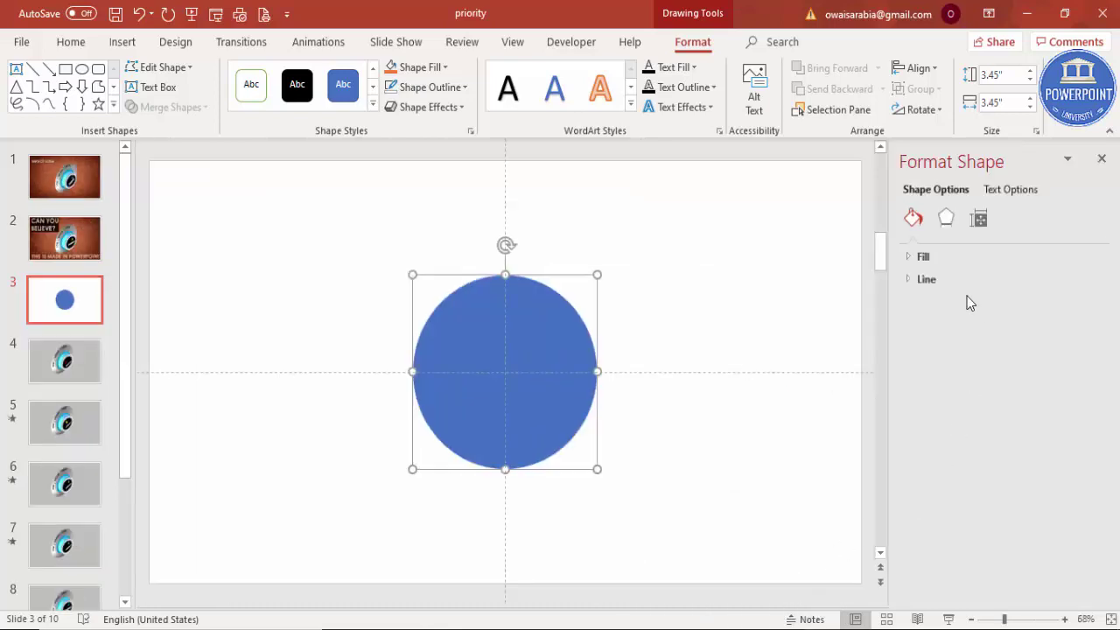
left_click(938, 260)
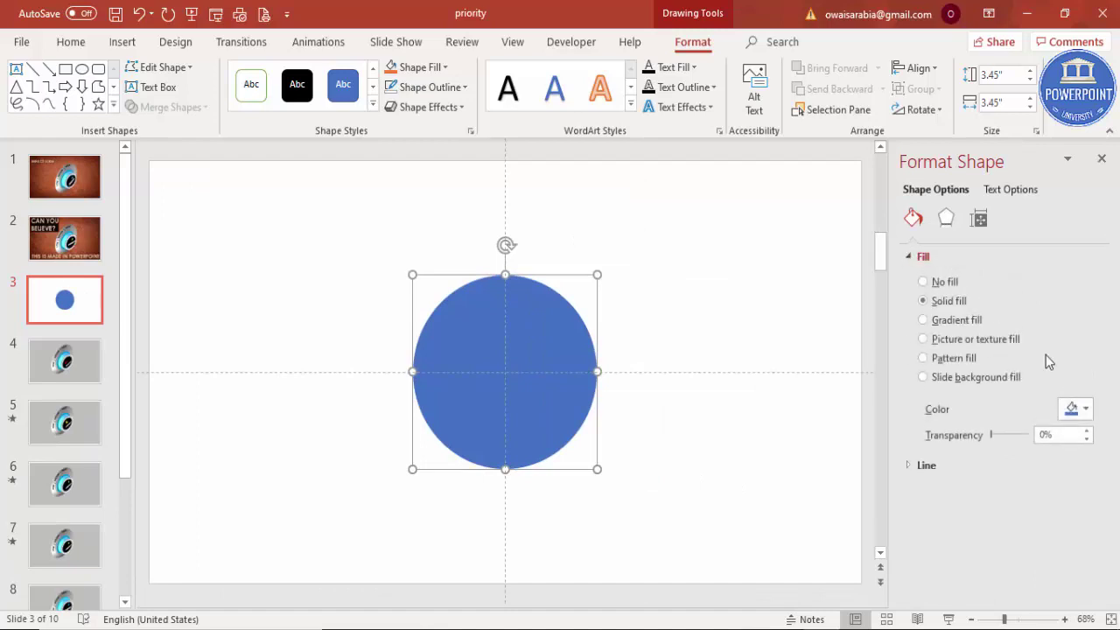
left_click(1084, 411)
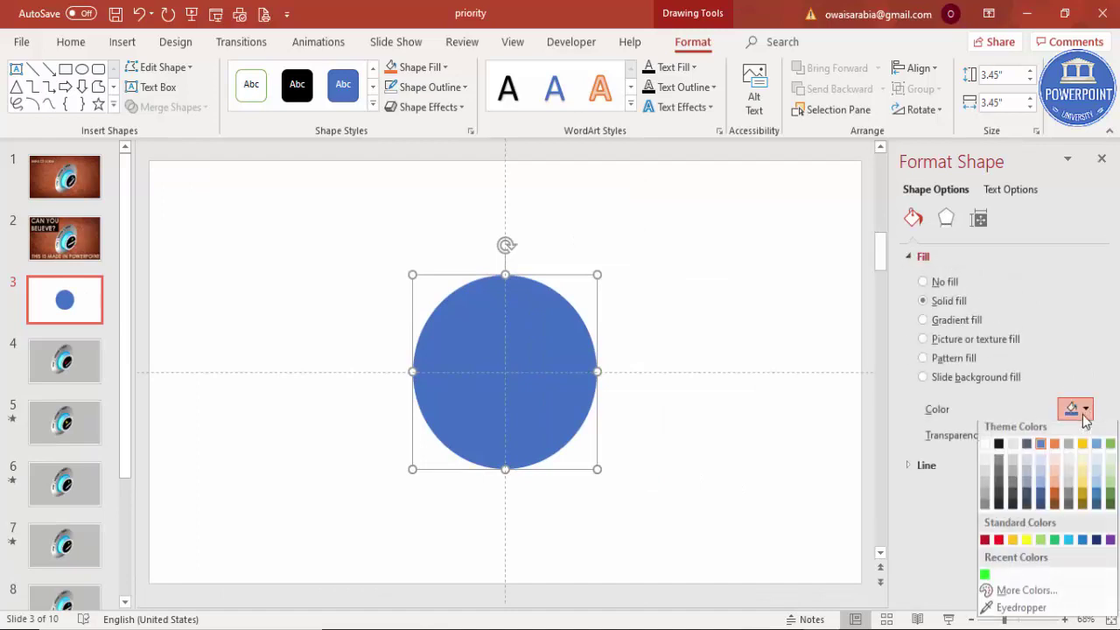
left_click(1068, 544)
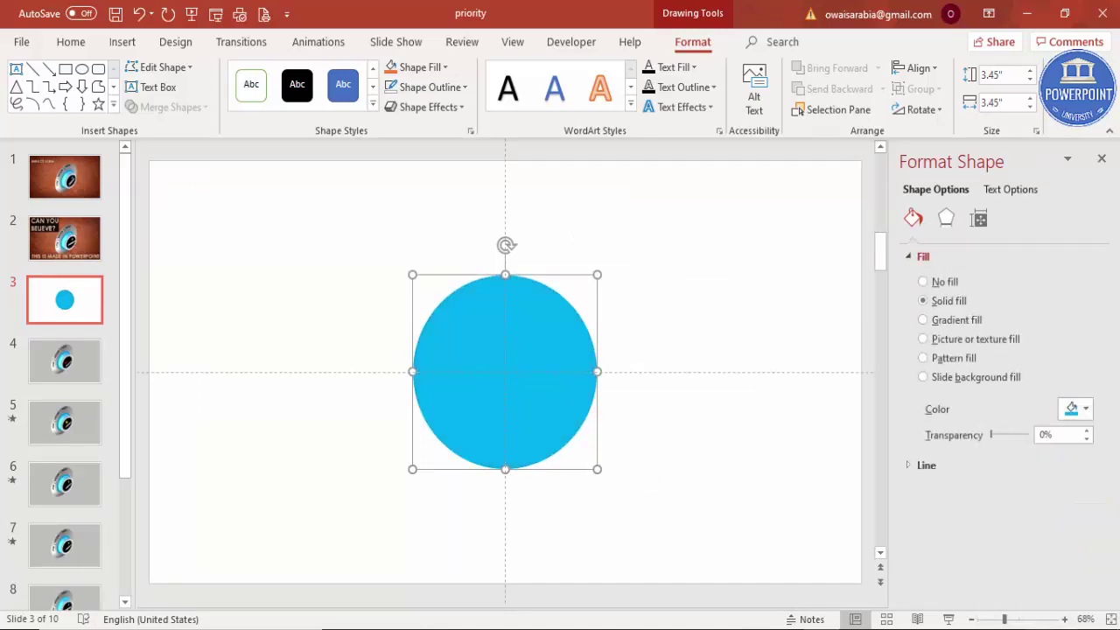
Step: Apply the parallel 3-D rotation preset with X 315° and Y 35° to the circle
left_click(945, 220)
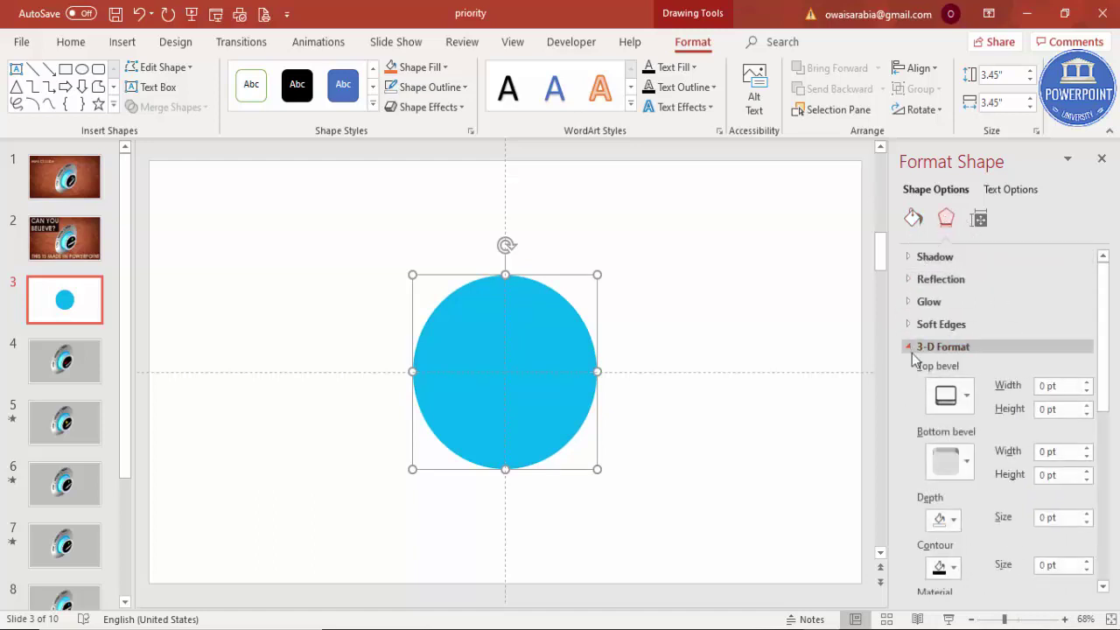
left_click(911, 347)
left_click(914, 370)
left_click(912, 370)
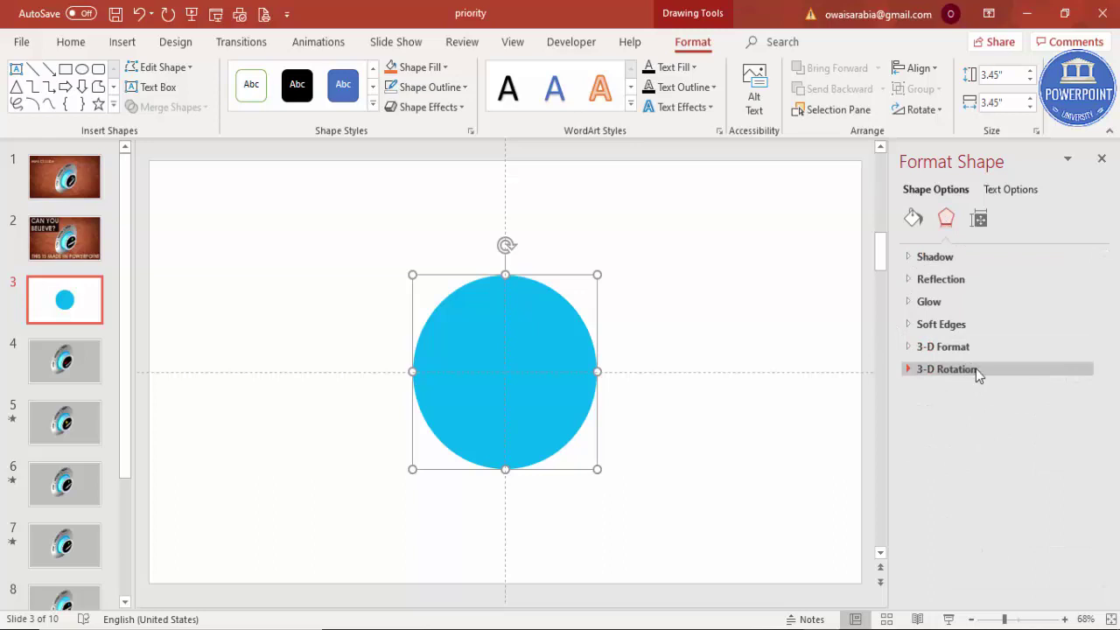
left_click(976, 368)
left_click(1064, 403)
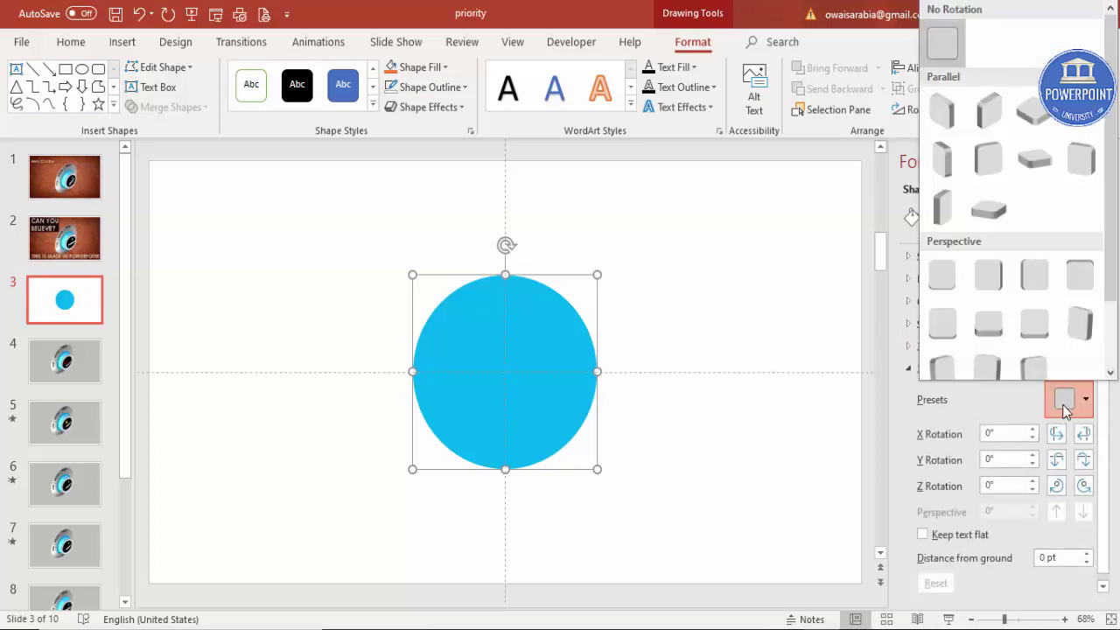
left_click(990, 112)
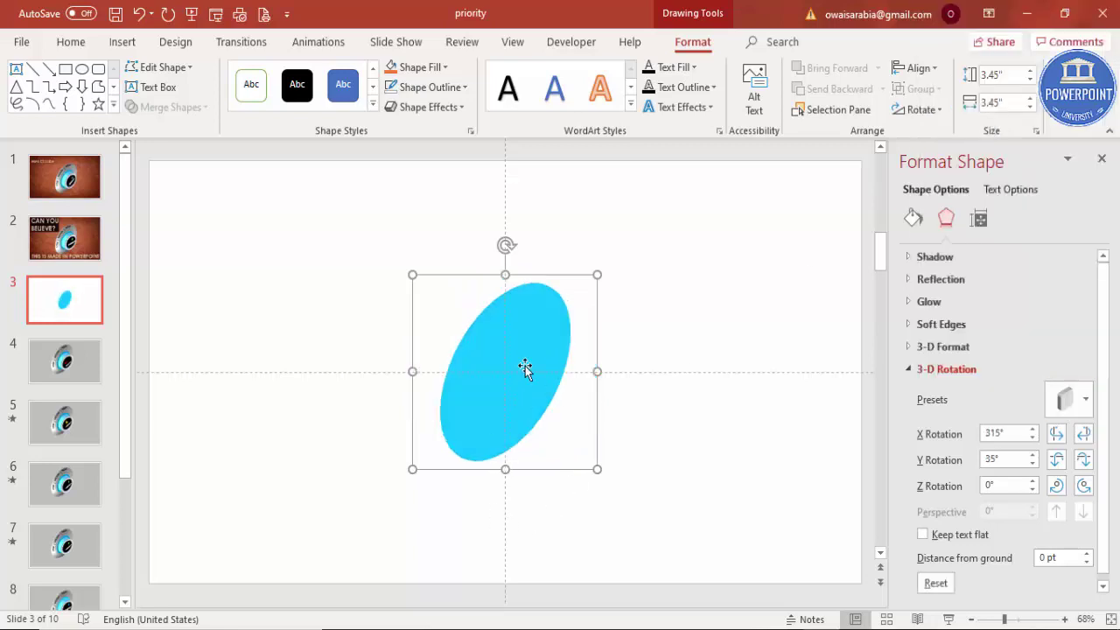
Step: Set the 3-D depth size of the rotated circle to 3 pt
left_click(980, 349)
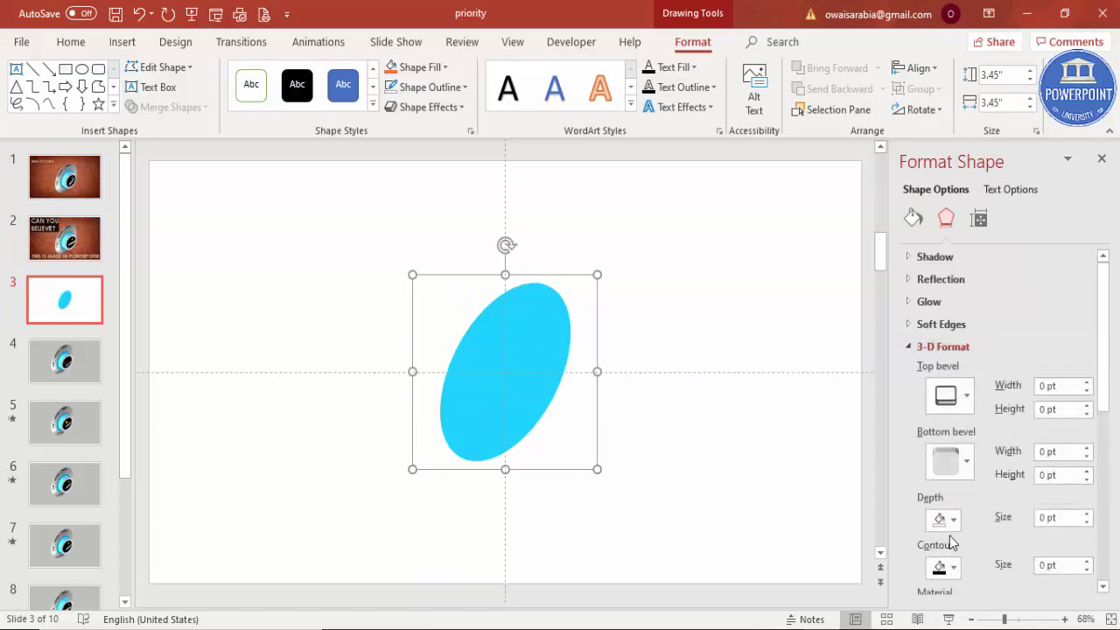
left_click(1088, 514)
left_click(1087, 515)
left_click(1087, 515)
left_click(1088, 515)
left_click(1087, 514)
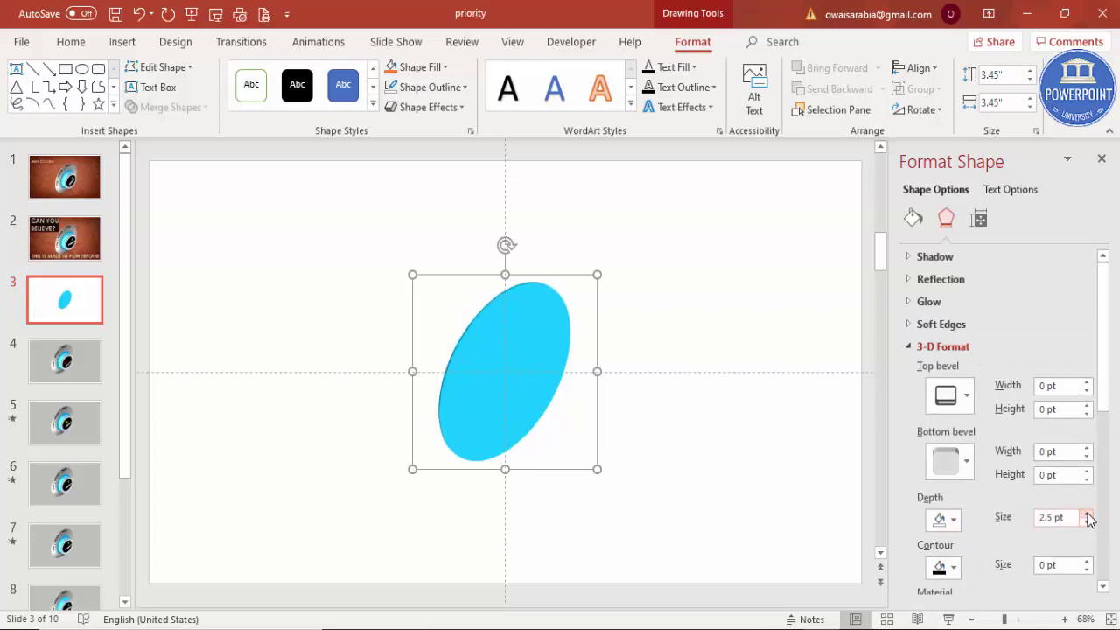
left_click(1088, 514)
Step: Give the circle Flat lighting and the first Special Effect material in its 3-D format
left_click_drag(1103, 412, 1113, 512)
left_click(948, 454)
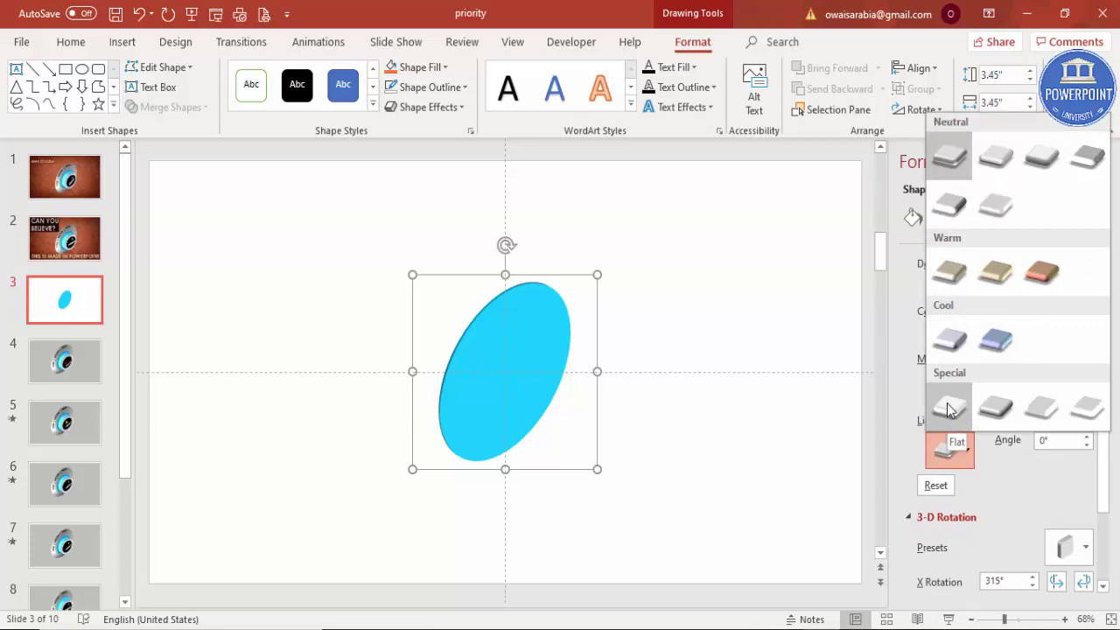
left_click(950, 408)
left_click(949, 393)
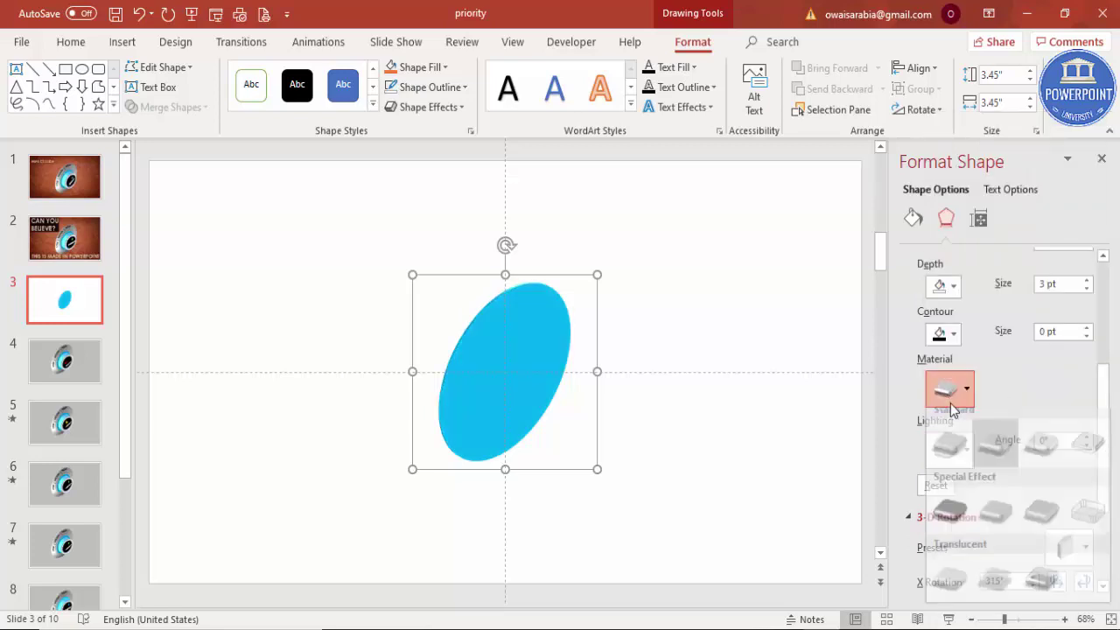
left_click(950, 522)
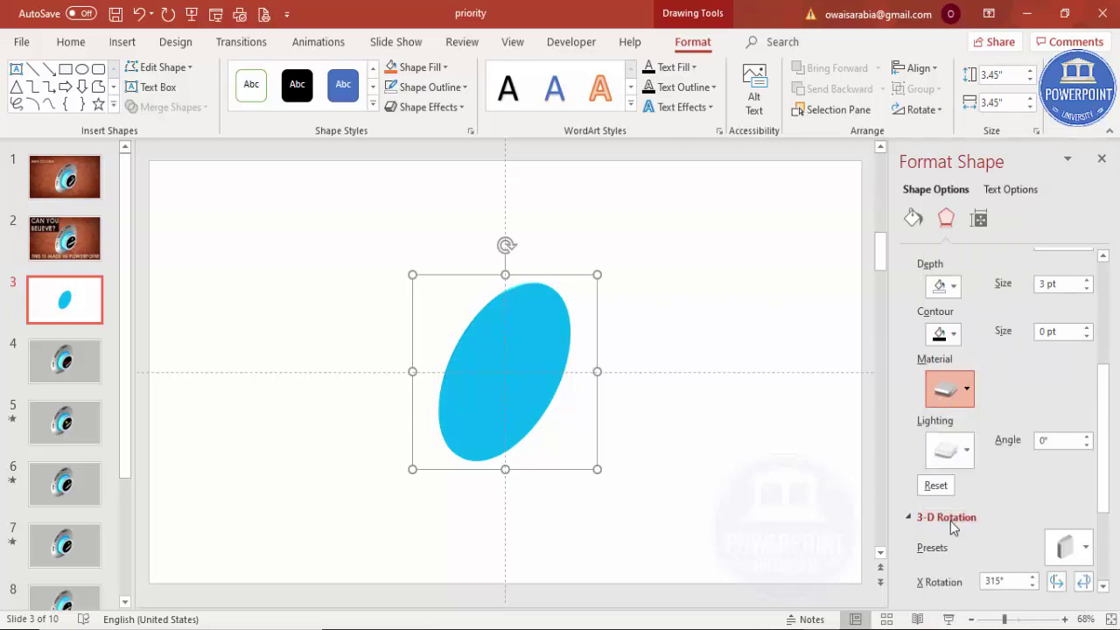
left_click(711, 330)
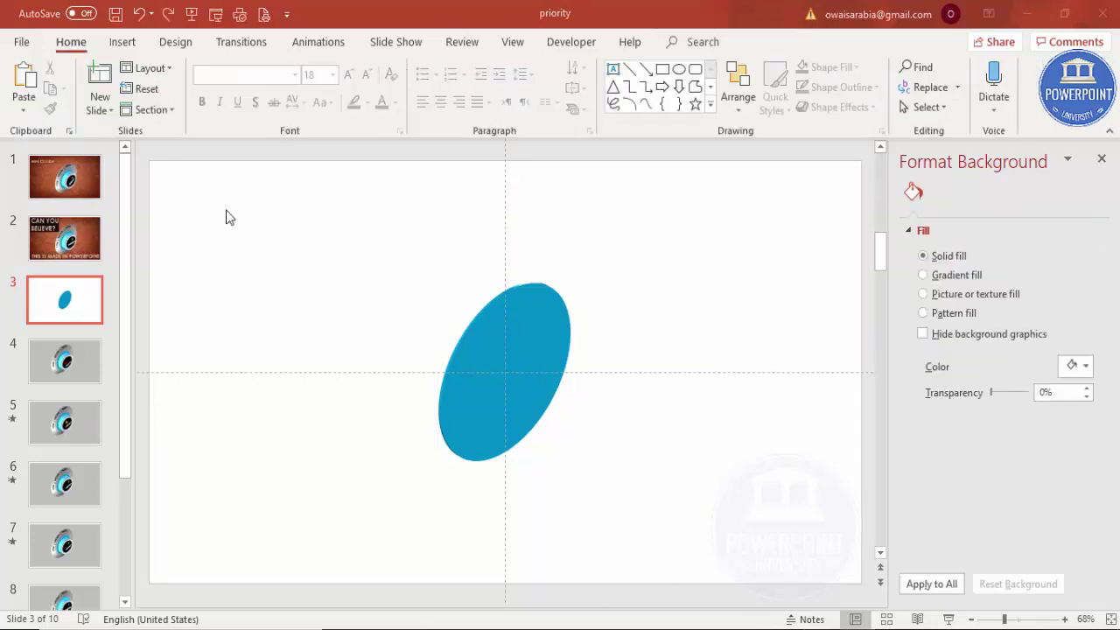
Step: Duplicate the tilted circle beside the original and set the copy's height and width to 2.9"
left_click(533, 361)
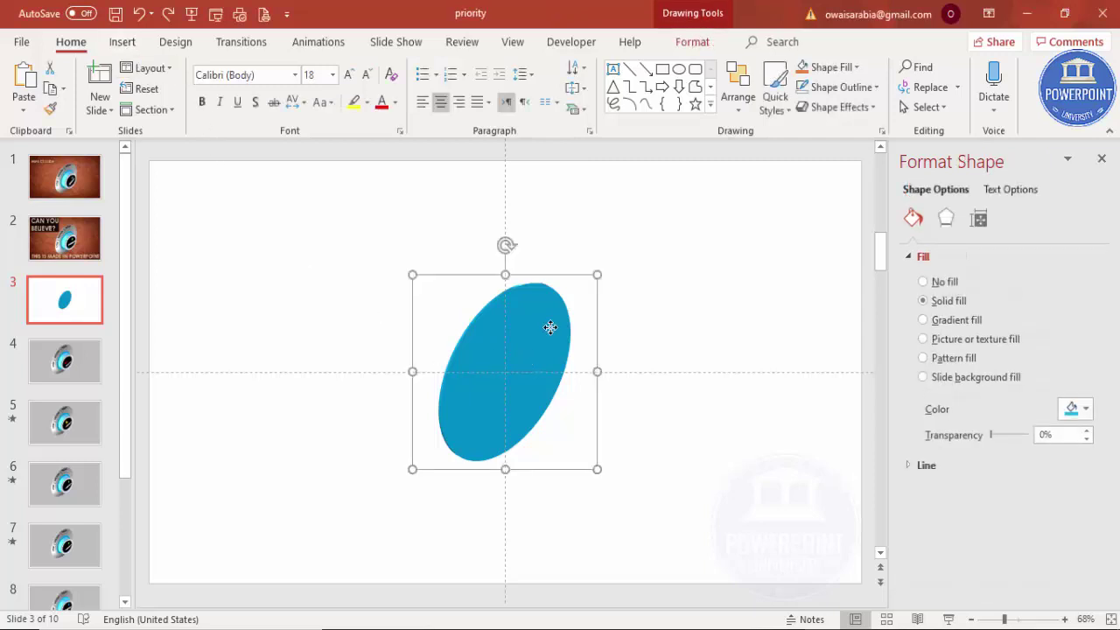
left_click_drag(549, 328, 715, 330, "ctrl")
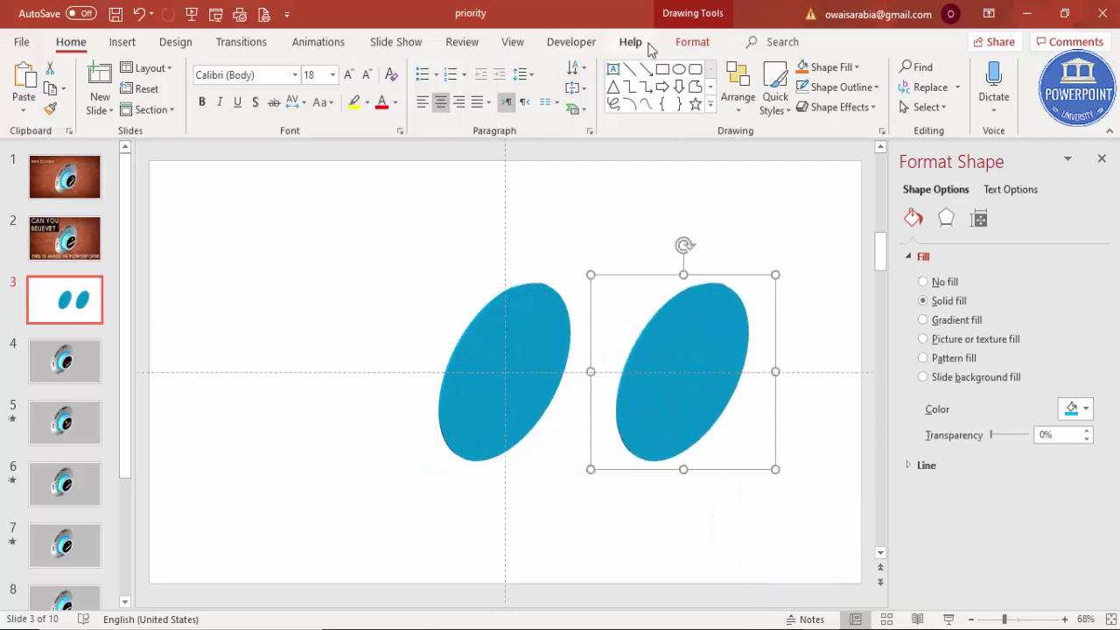
left_click(679, 48)
left_click(1013, 76)
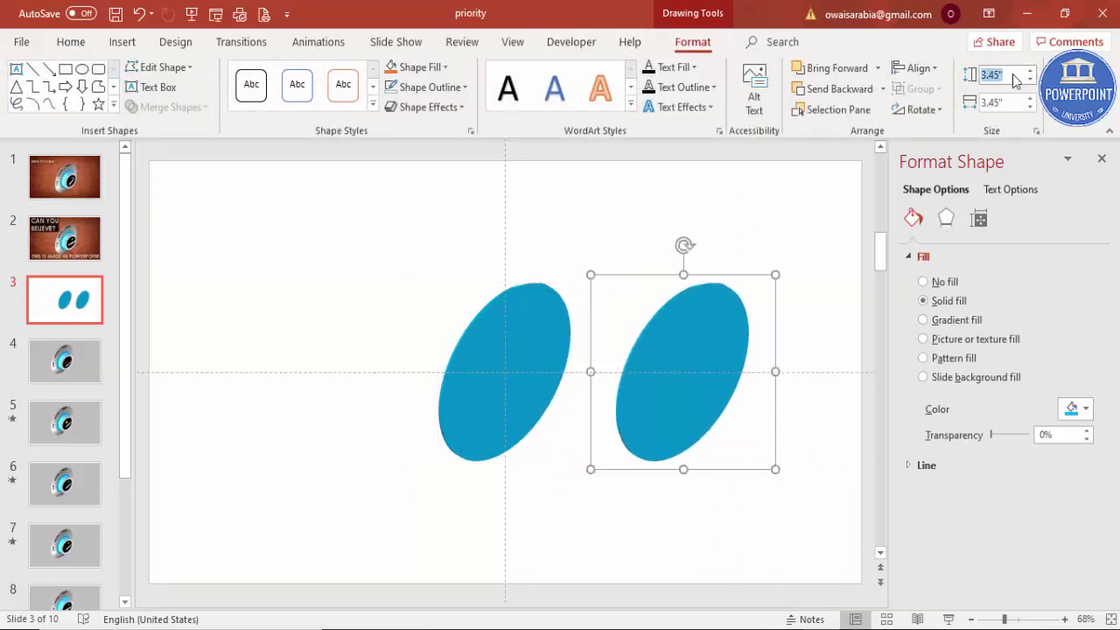
type("2.9")
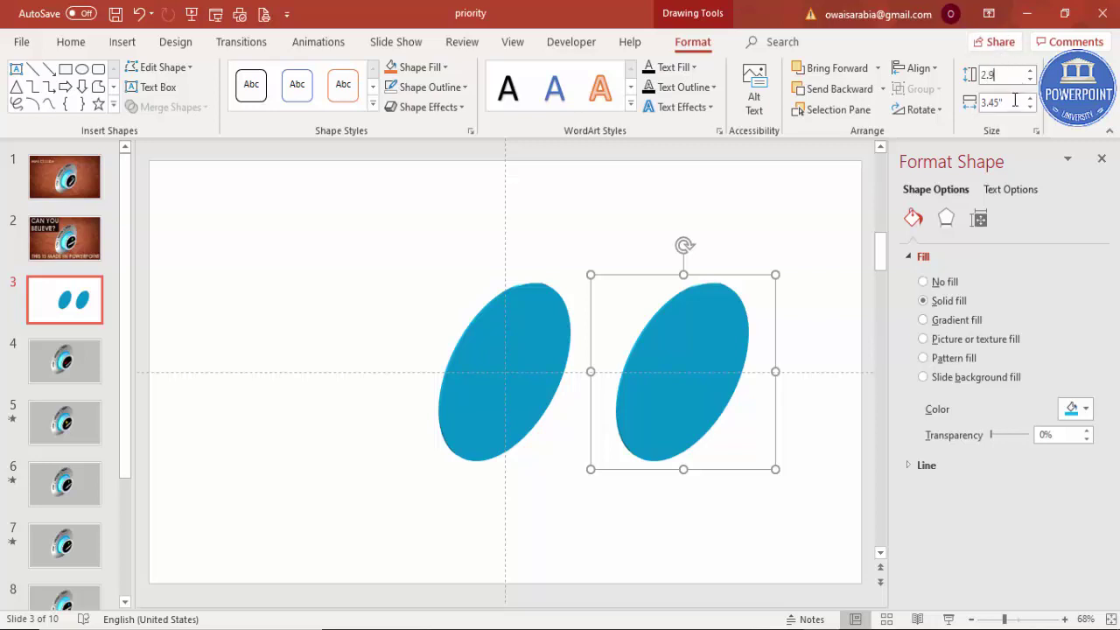
left_click(1015, 104)
type("2")
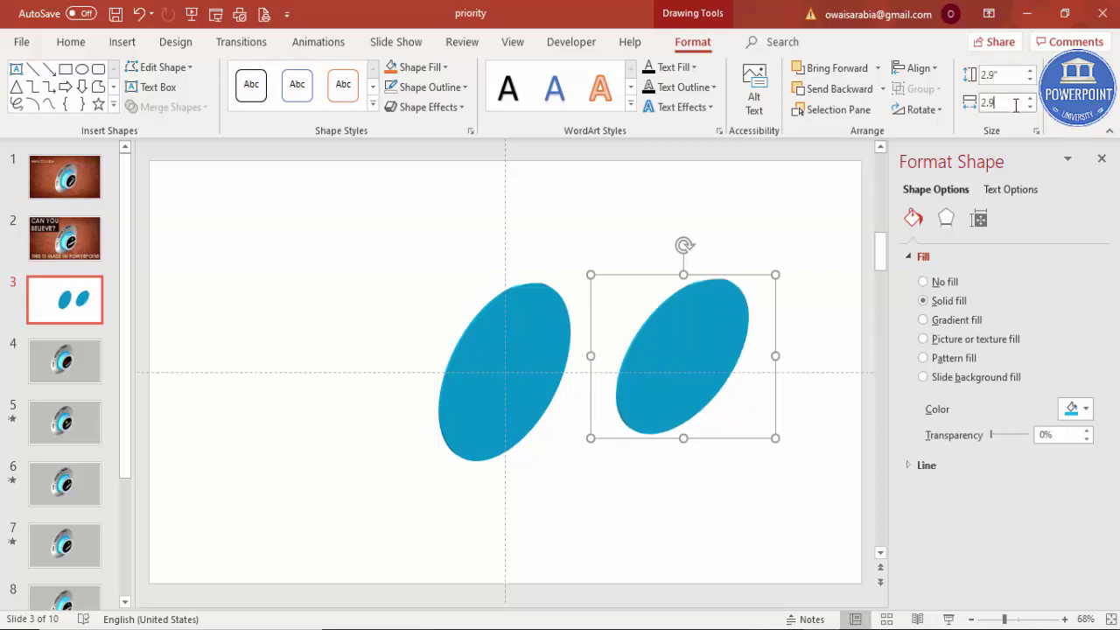
type(".9")
key("Return")
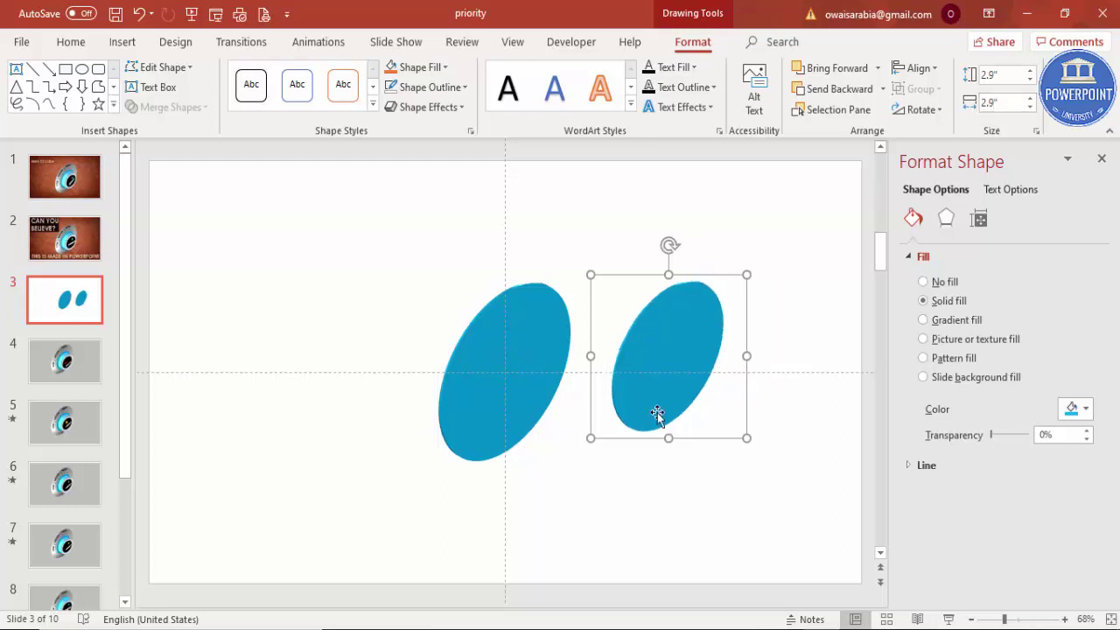
Step: Fill the smaller copy with the darkest shade of the lighter blue theme color
left_click(1078, 409)
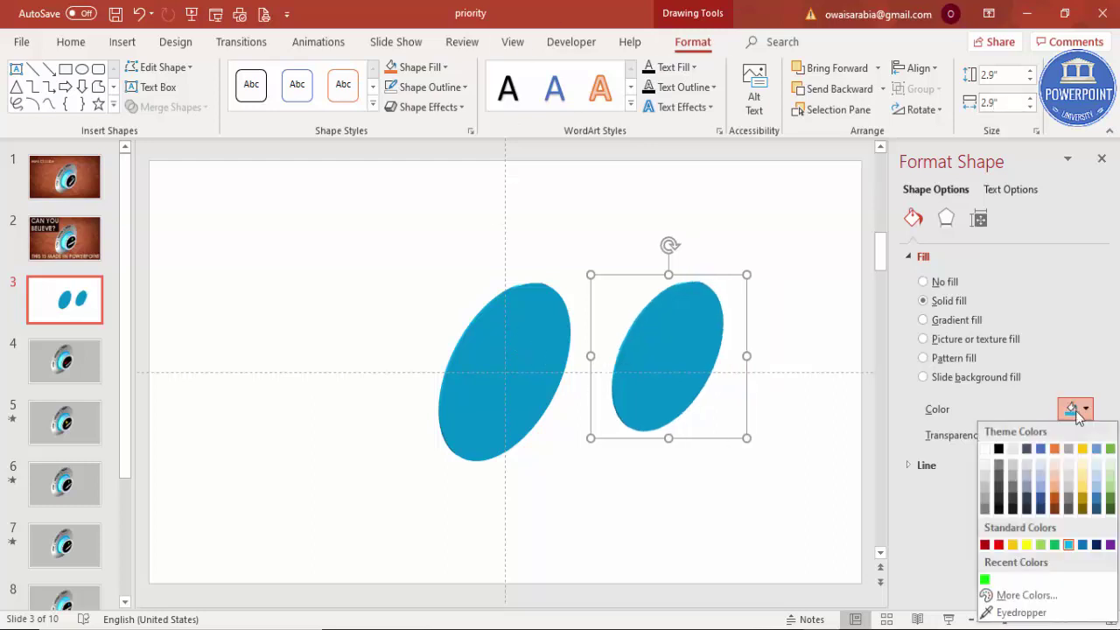
left_click(1097, 505)
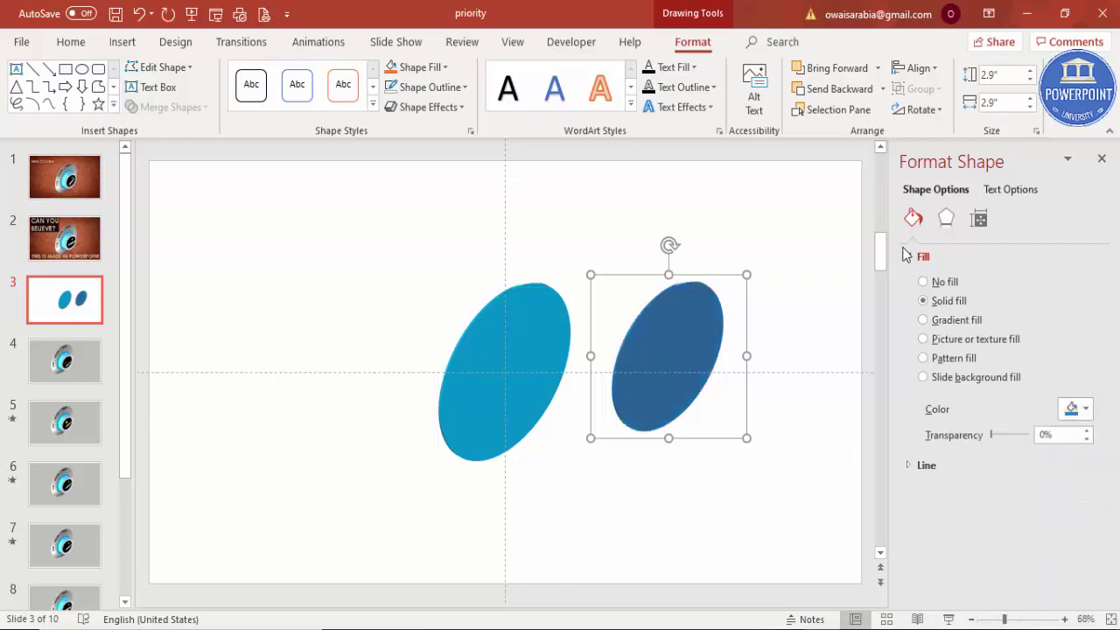
Step: Check the 3-D rotation presets for the smaller dark blue circle
left_click(948, 220)
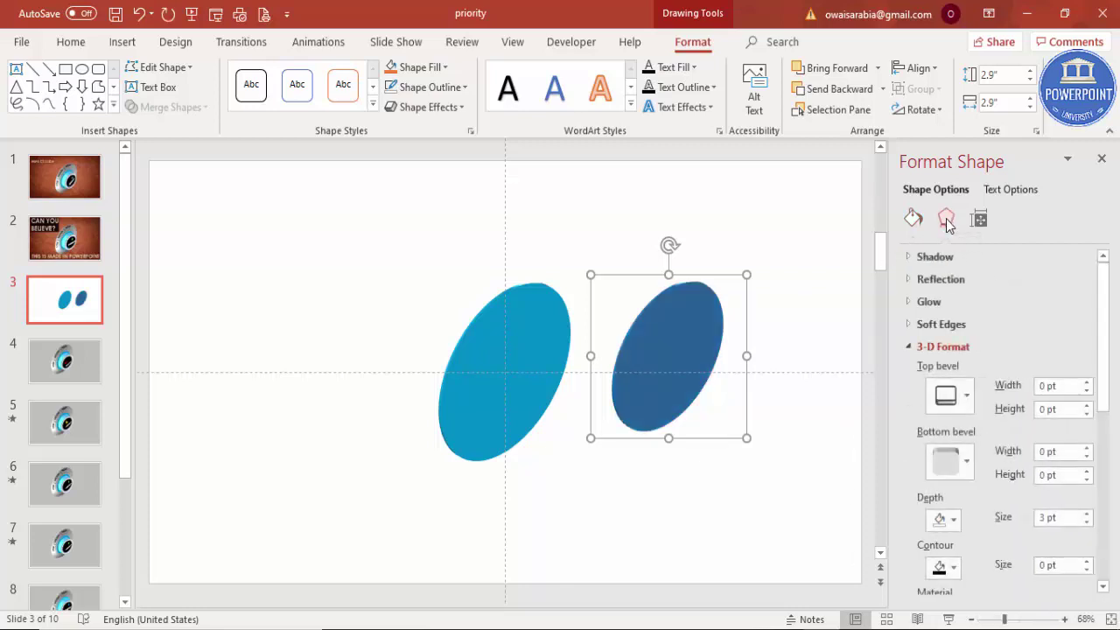
left_click(913, 347)
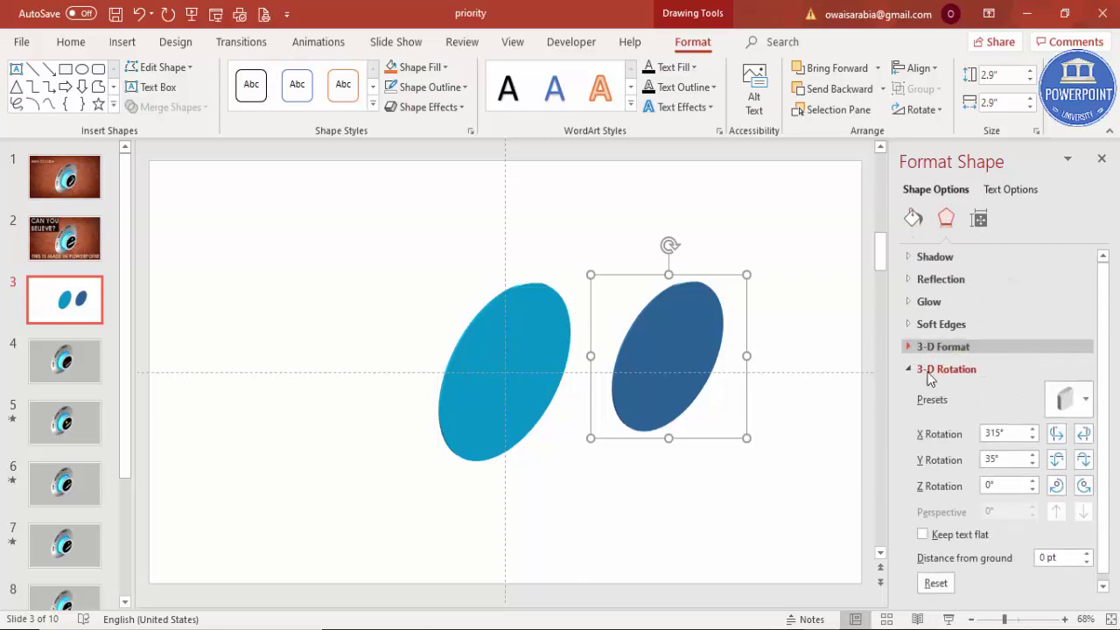
left_click(1074, 408)
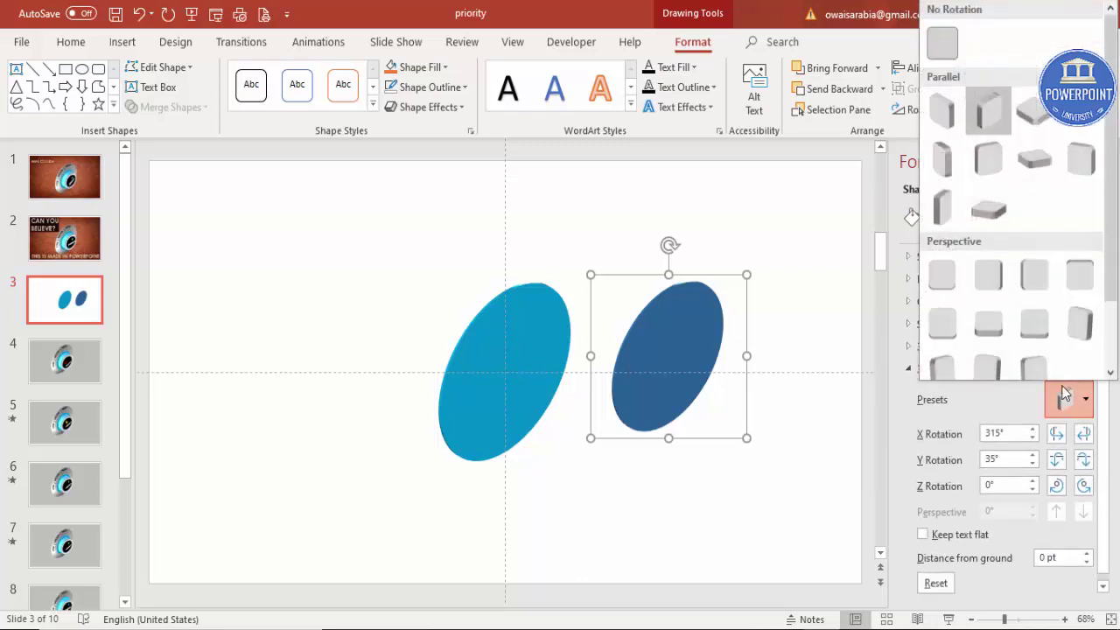
left_click(899, 391)
left_click(911, 368)
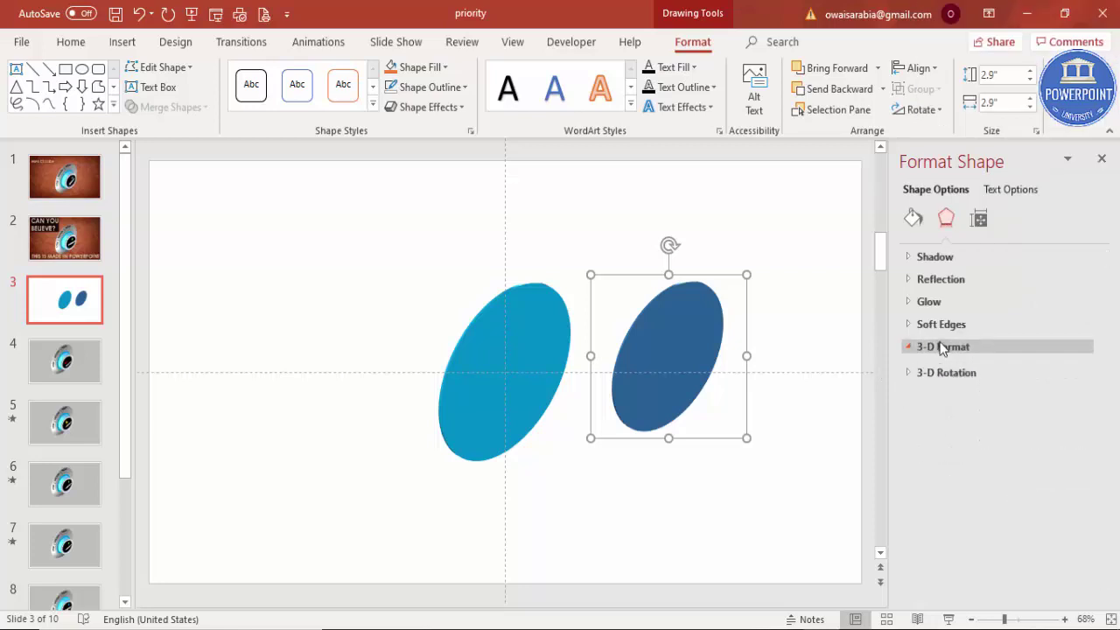
Step: Increase the smaller circle's 3-D depth size to 55 pt
left_click(930, 347)
left_click_drag(1109, 472, 1112, 483)
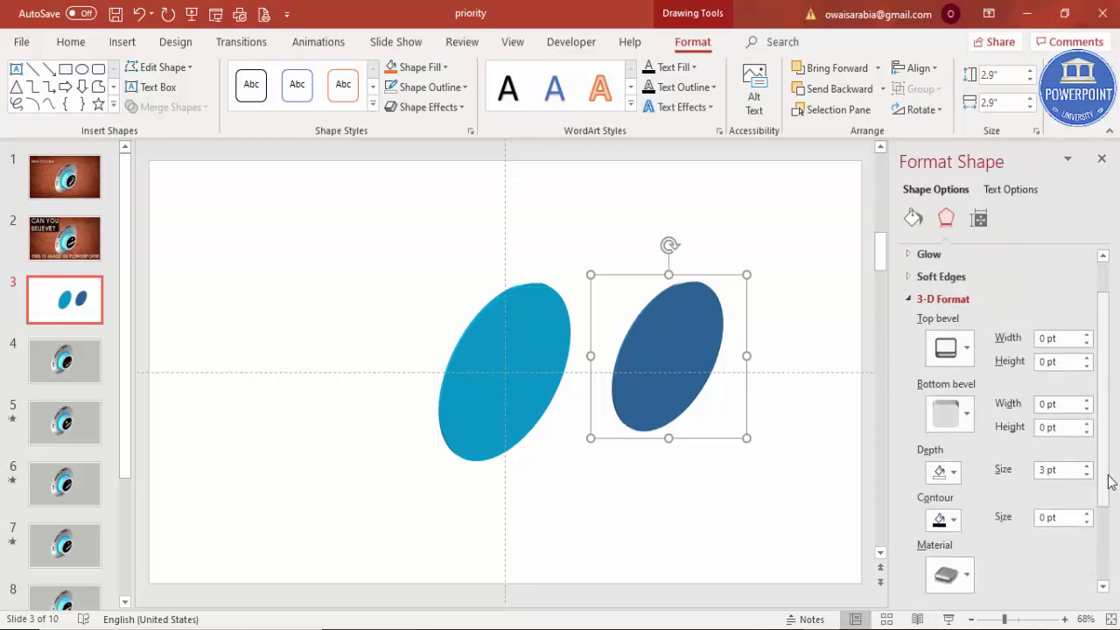
left_click(1088, 469)
left_click(1087, 469)
left_click(1088, 469)
left_click(1088, 469)
left_click(1088, 469)
left_click(1087, 469)
left_click(1088, 469)
left_click(1087, 469)
left_click(1088, 469)
left_click(1087, 469)
left_click(1088, 469)
left_click(1088, 469)
left_click(1087, 469)
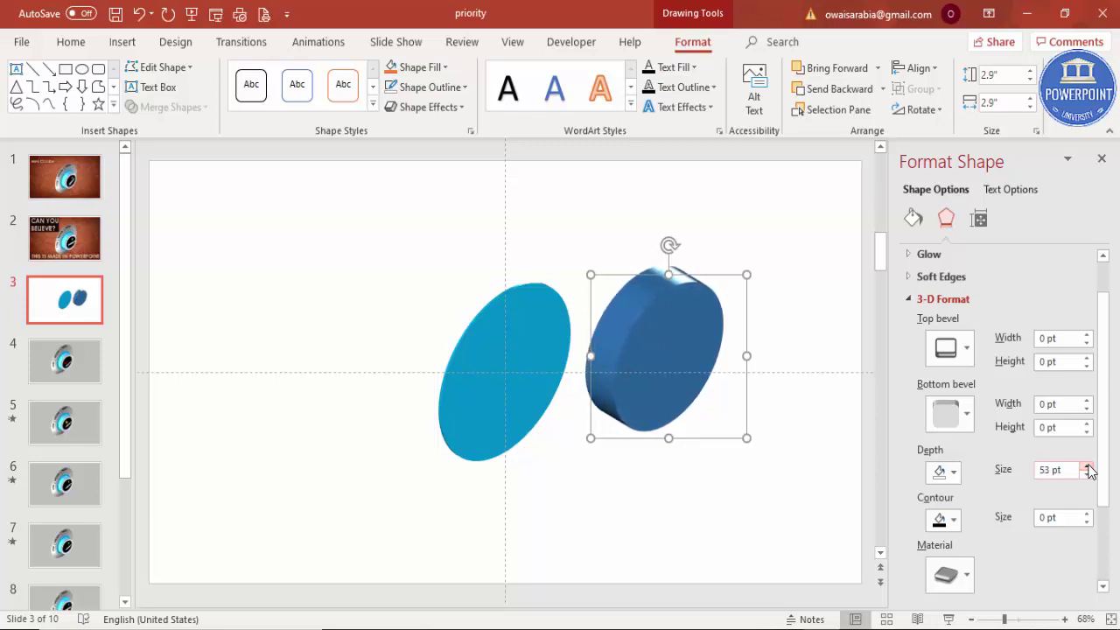
left_click(1088, 469)
left_click(1088, 469)
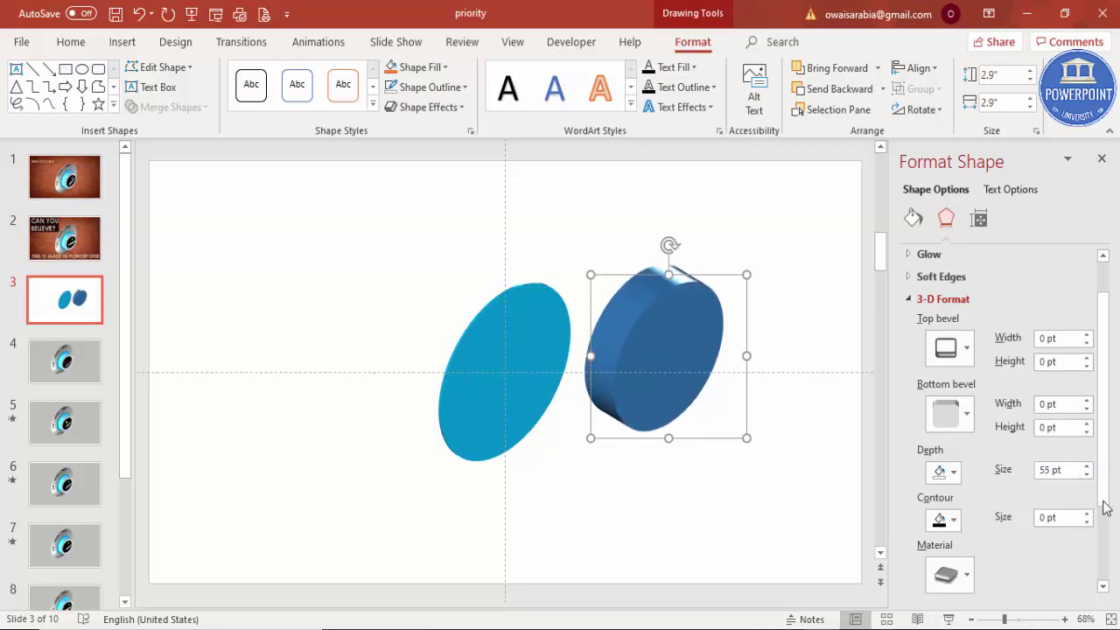
Step: Give the thick disc the last Special lighting preset and the first Standard material in its 3-D format
scroll(1105, 517, "down", 3)
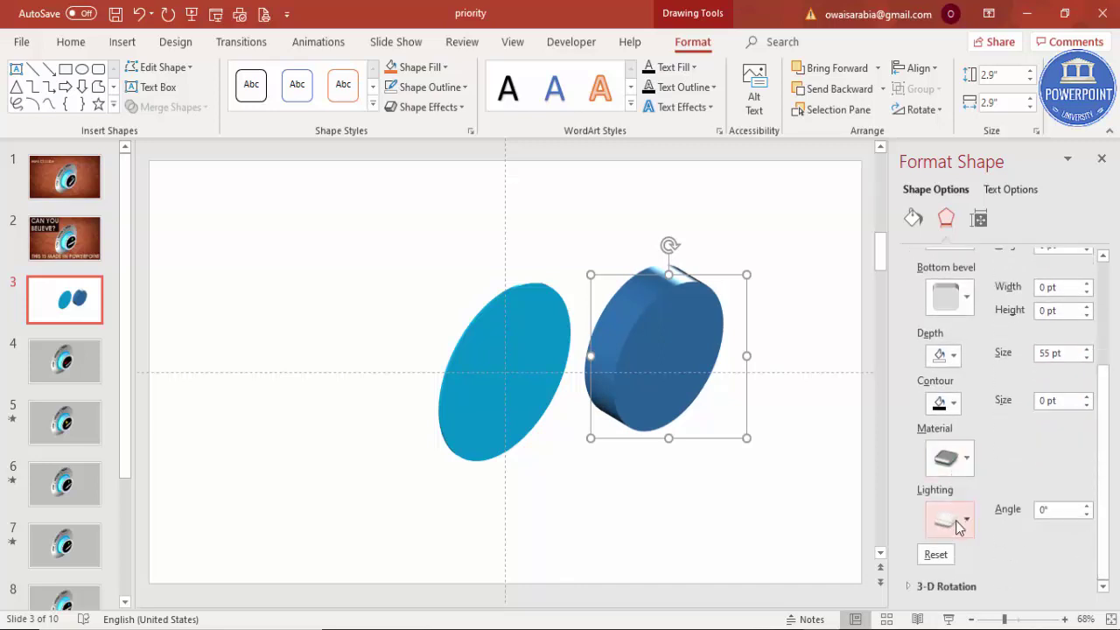
left_click(950, 522)
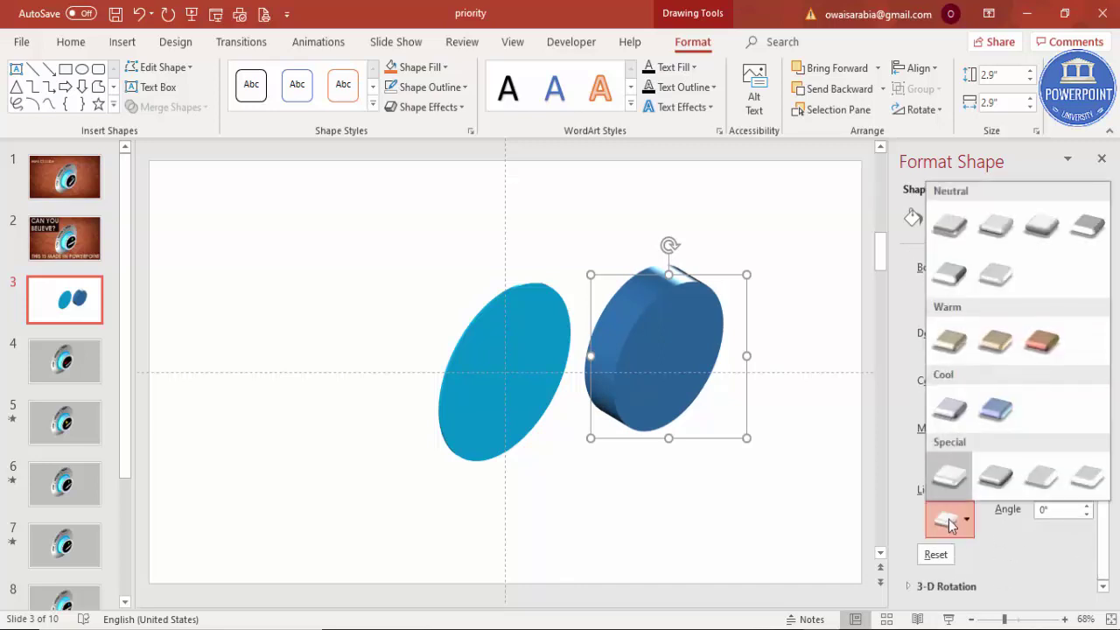
left_click(1085, 480)
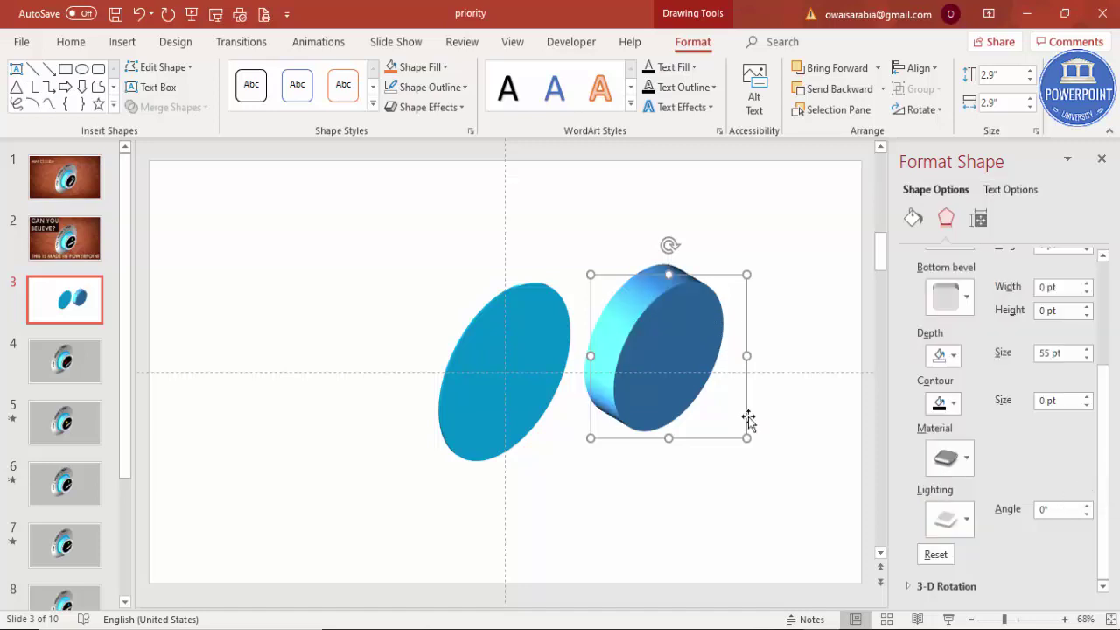
left_click(954, 465)
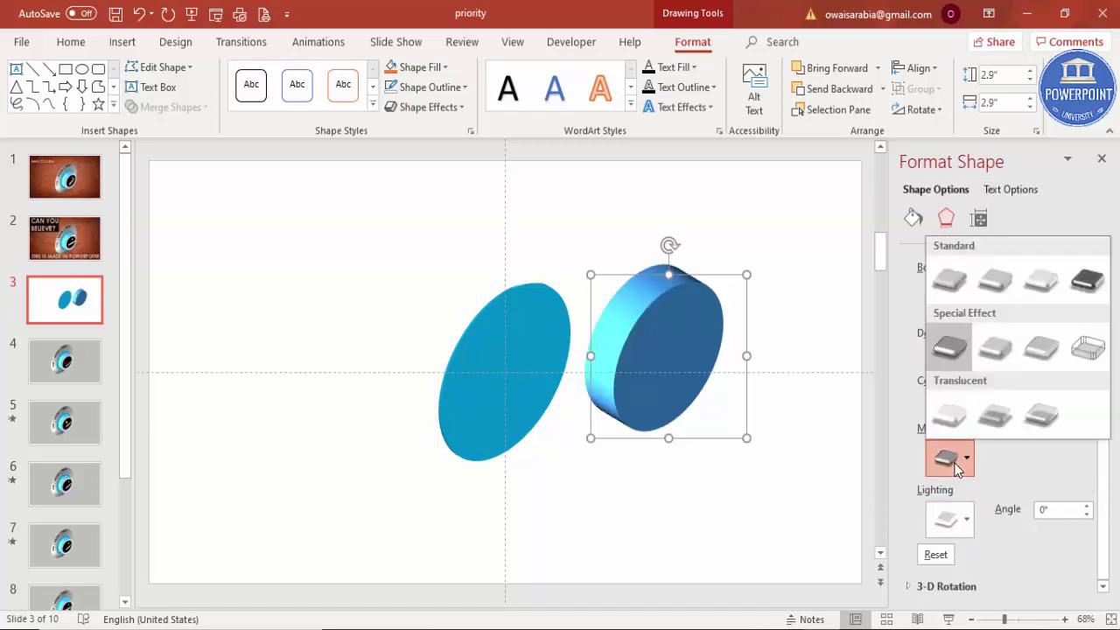
left_click(950, 282)
Step: Place the thick disc over the larger flat circle and duplicate it into the empty upper-right area of the slide
left_click_drag(684, 329, 552, 362)
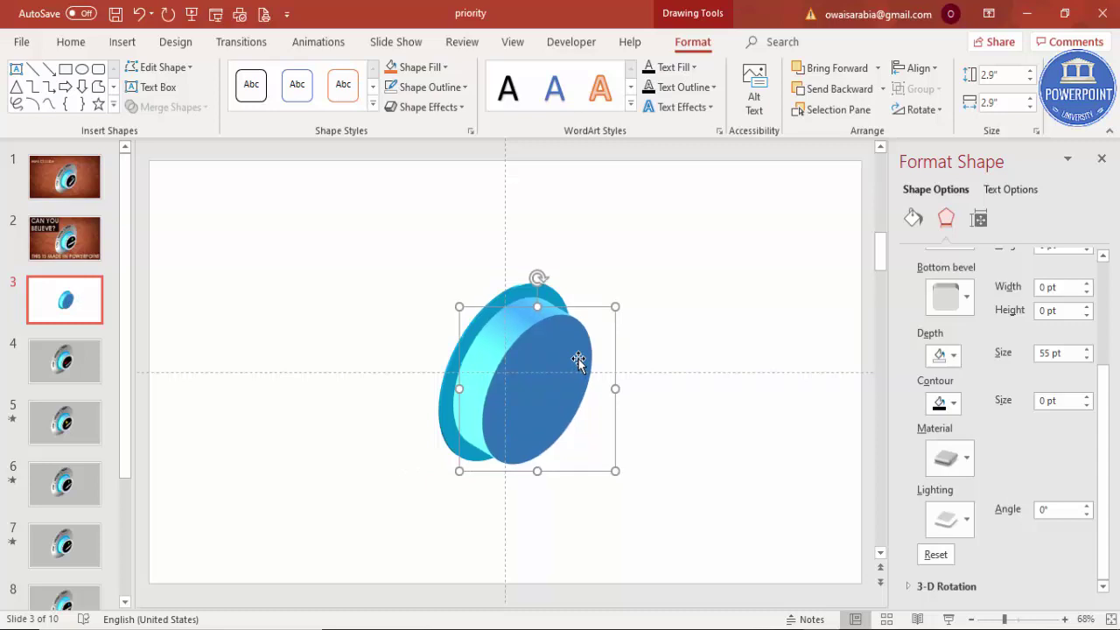
left_click(640, 331)
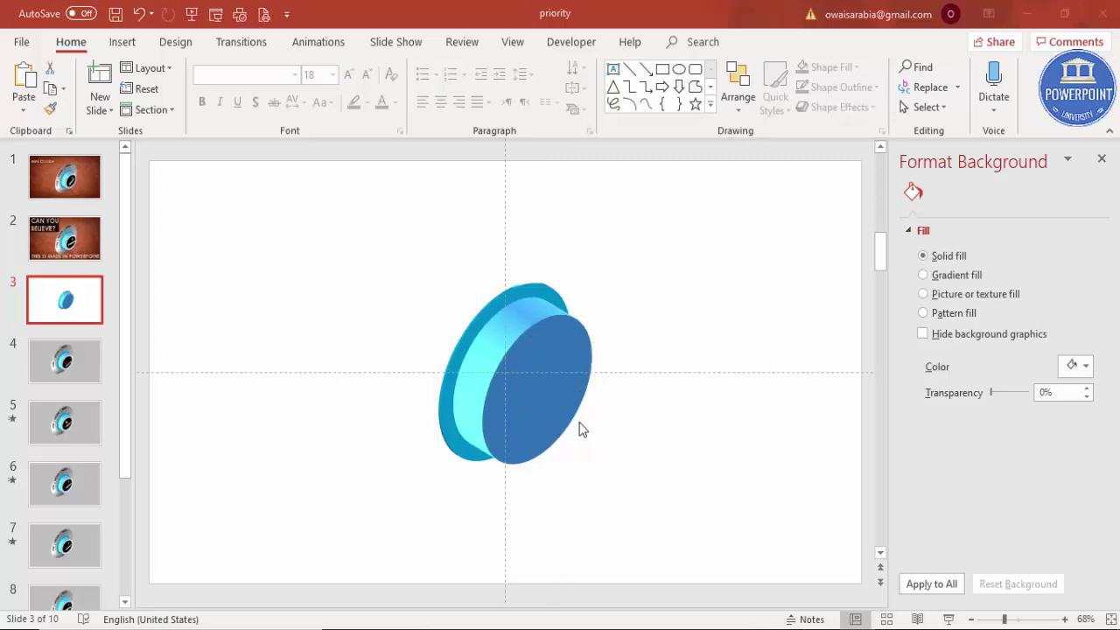
left_click(542, 333)
key("ctrl+z")
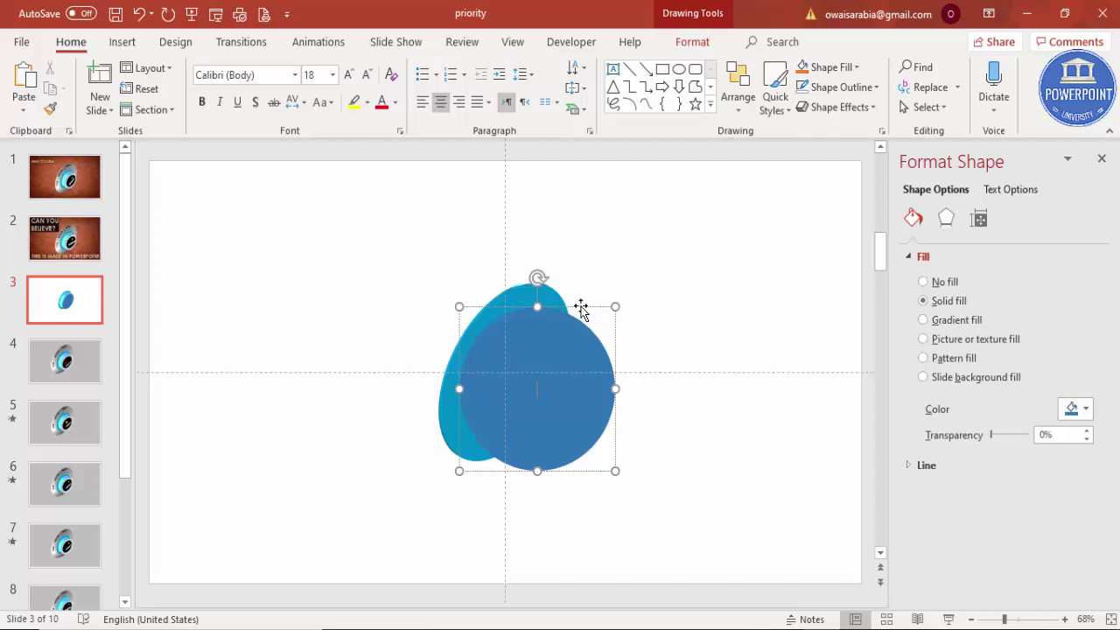
key("ctrl+y")
left_click_drag(581, 306, 770, 280)
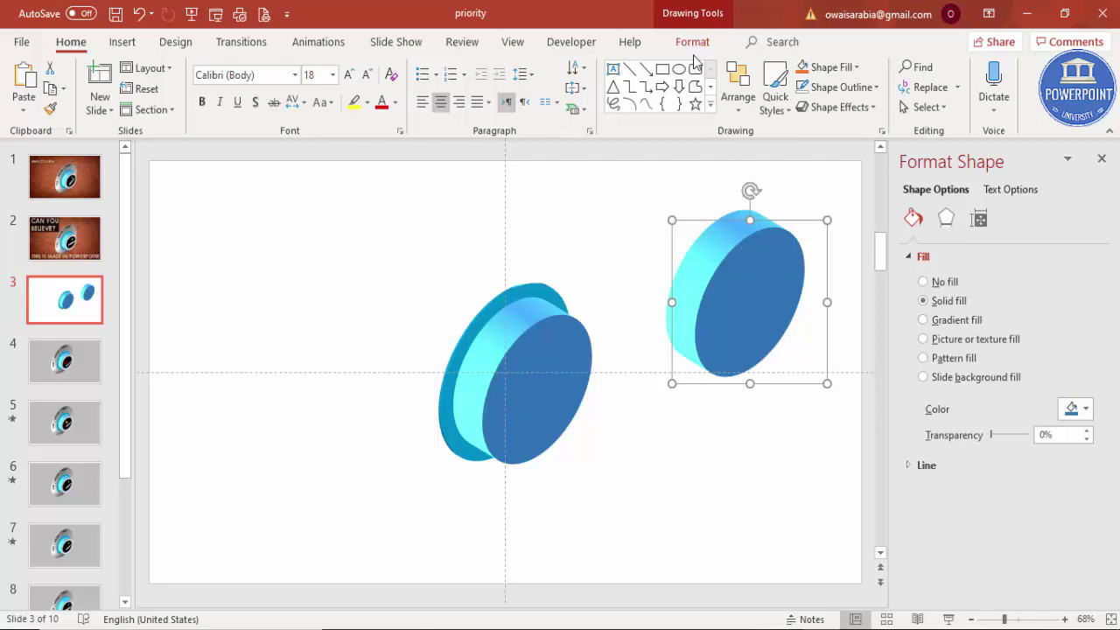
Step: Change the duplicated disc's shape to a hollow circle and narrow its band into a thinner ring
left_click(692, 49)
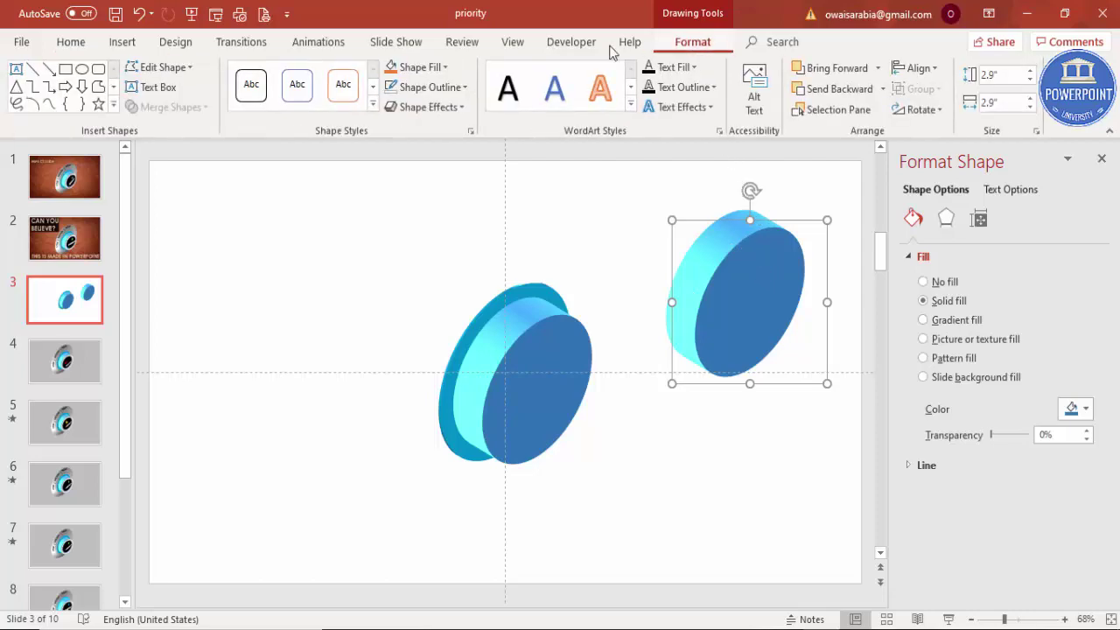
left_click(163, 68)
mouse_move(182, 94)
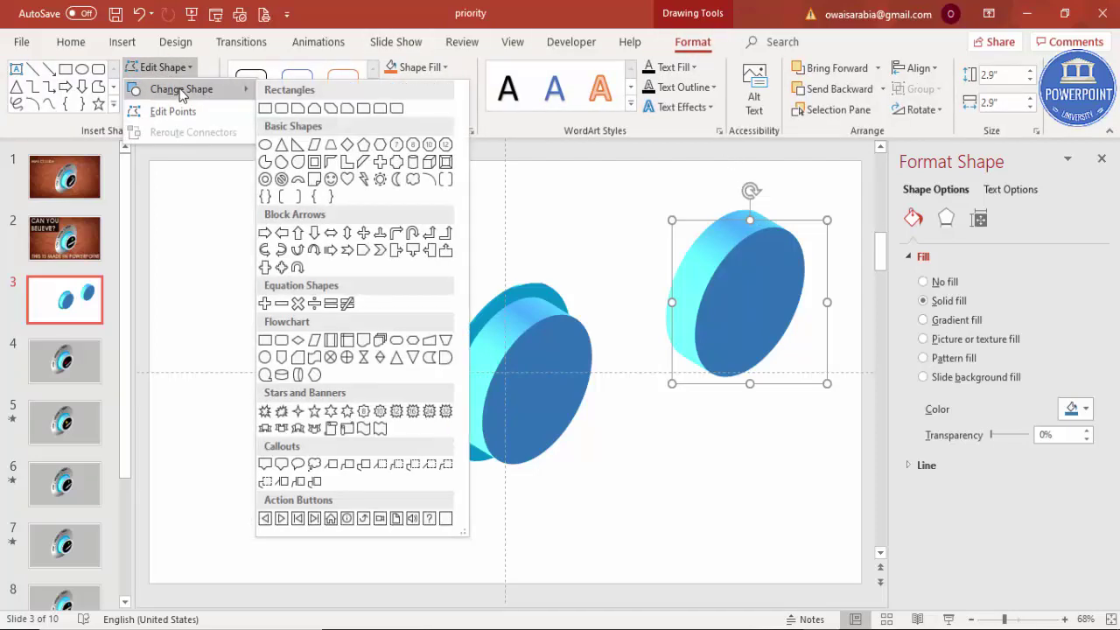
left_click(264, 180)
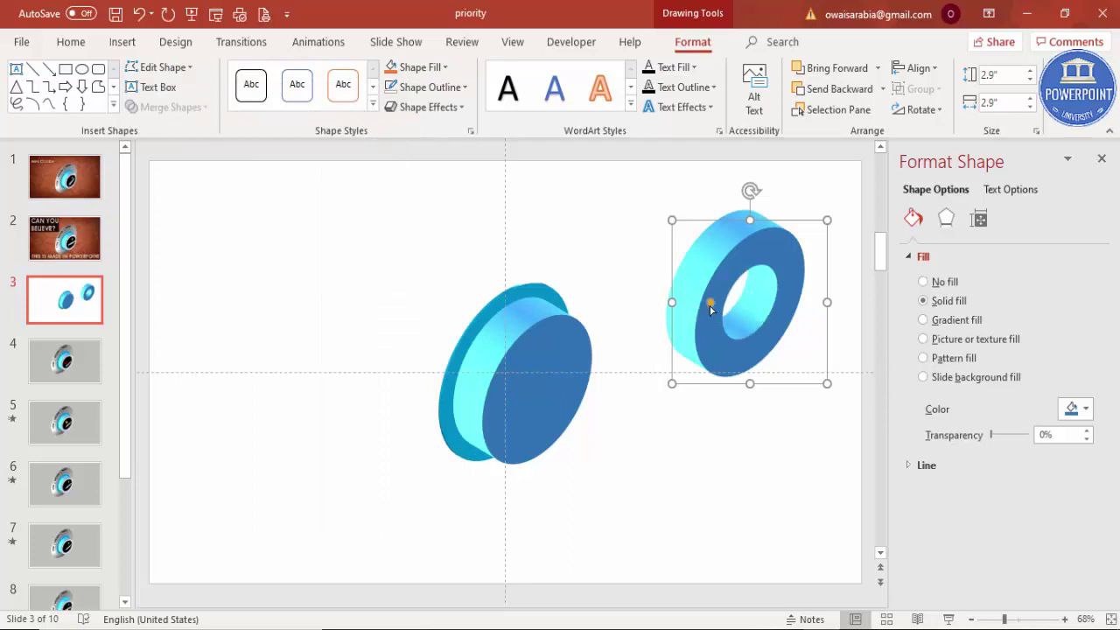
left_click_drag(711, 305, 693, 304)
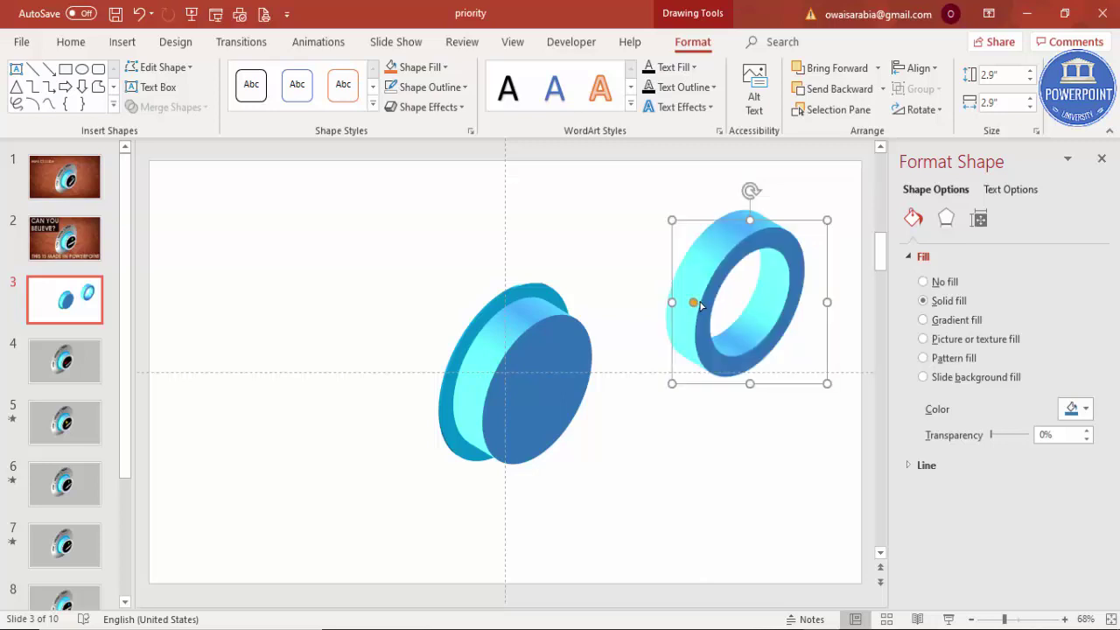
Step: Reduce the ring's 3-D depth size to 12 pt
left_click(948, 224)
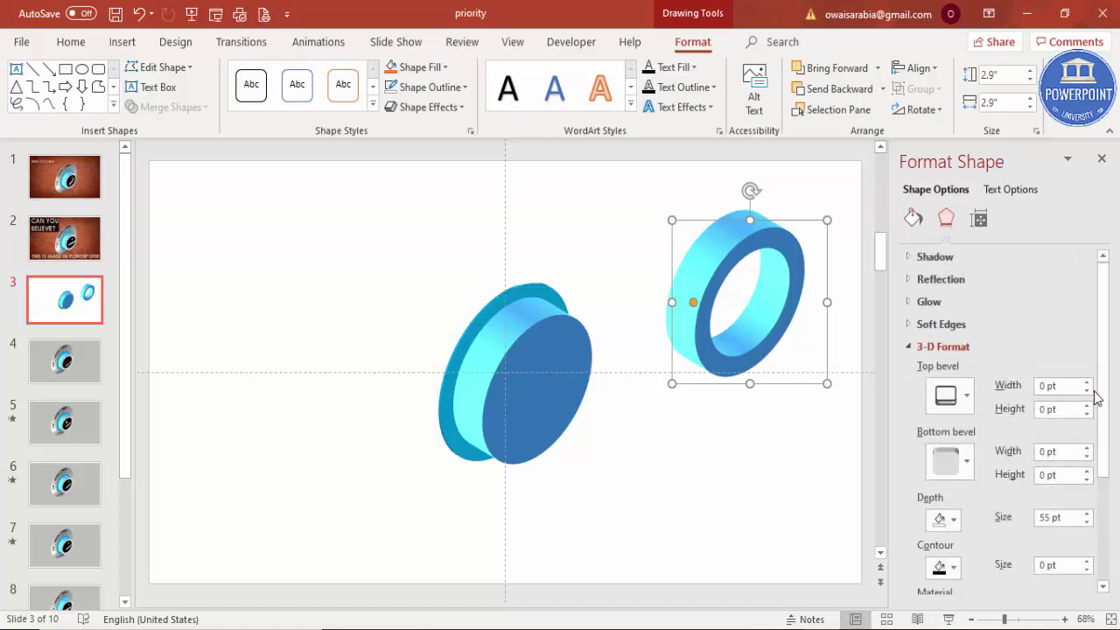
left_click_drag(1107, 424, 1108, 504)
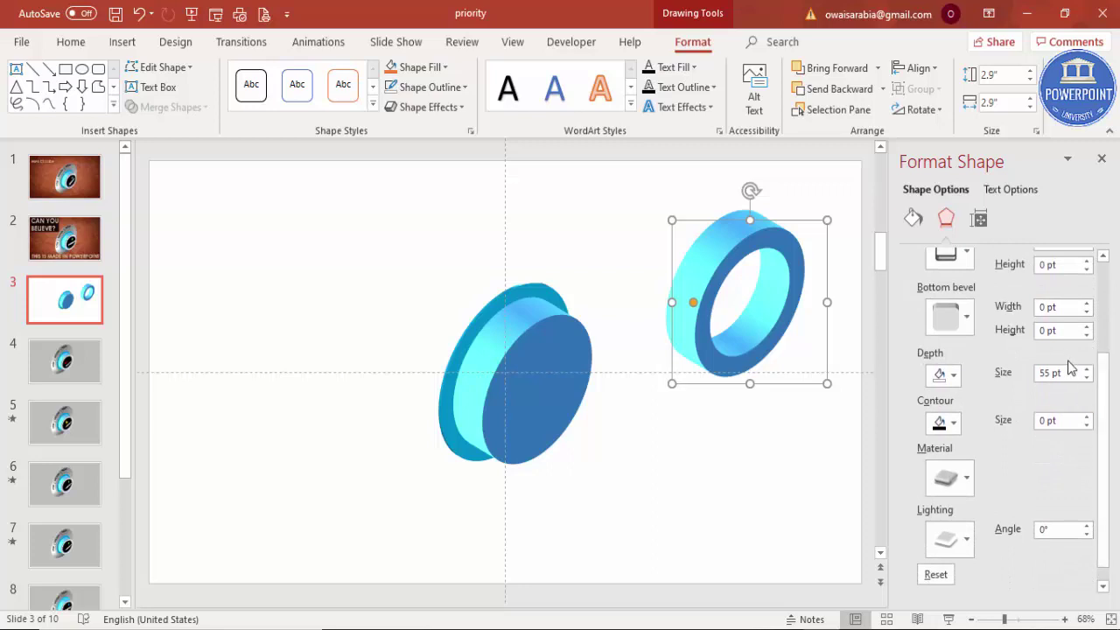
left_click_drag(1086, 379, 1086, 378)
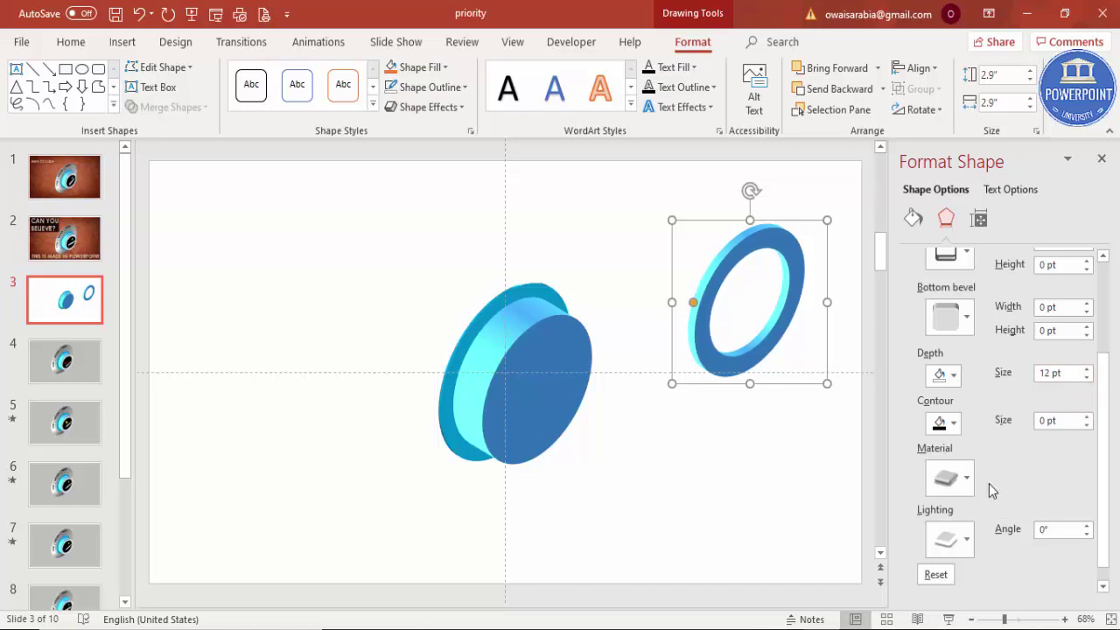
Step: Apply the second Neutral lighting preset to the ring and keep its current material
left_click(951, 552)
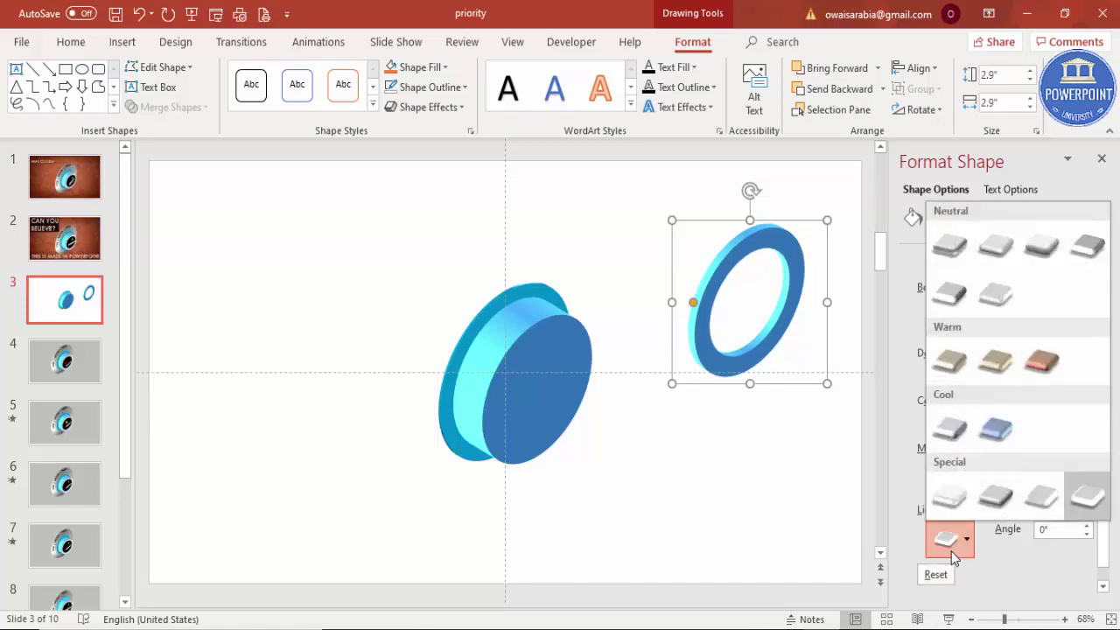
left_click(995, 248)
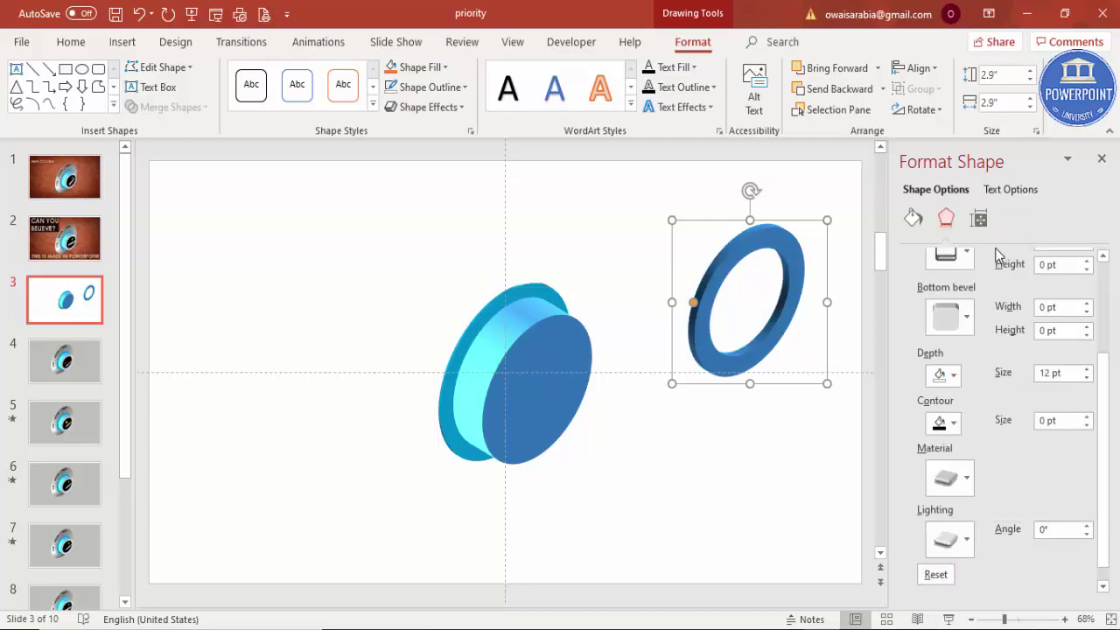
left_click(956, 479)
left_click(953, 478)
Step: Fill the ring with the lightest gray shade of the white theme color
left_click(914, 219)
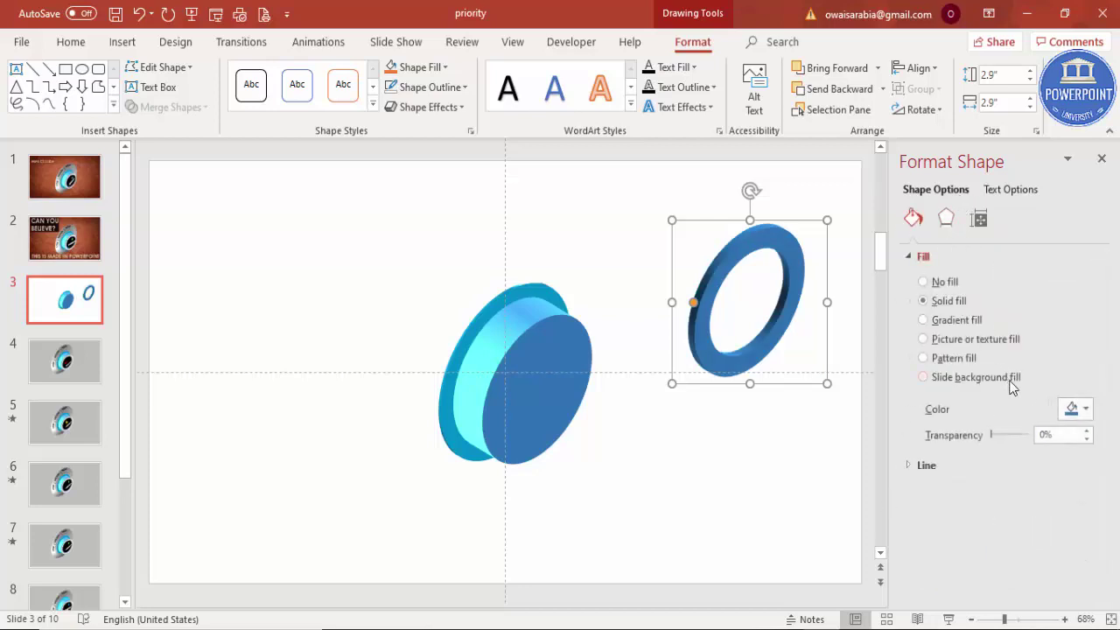
left_click(1073, 411)
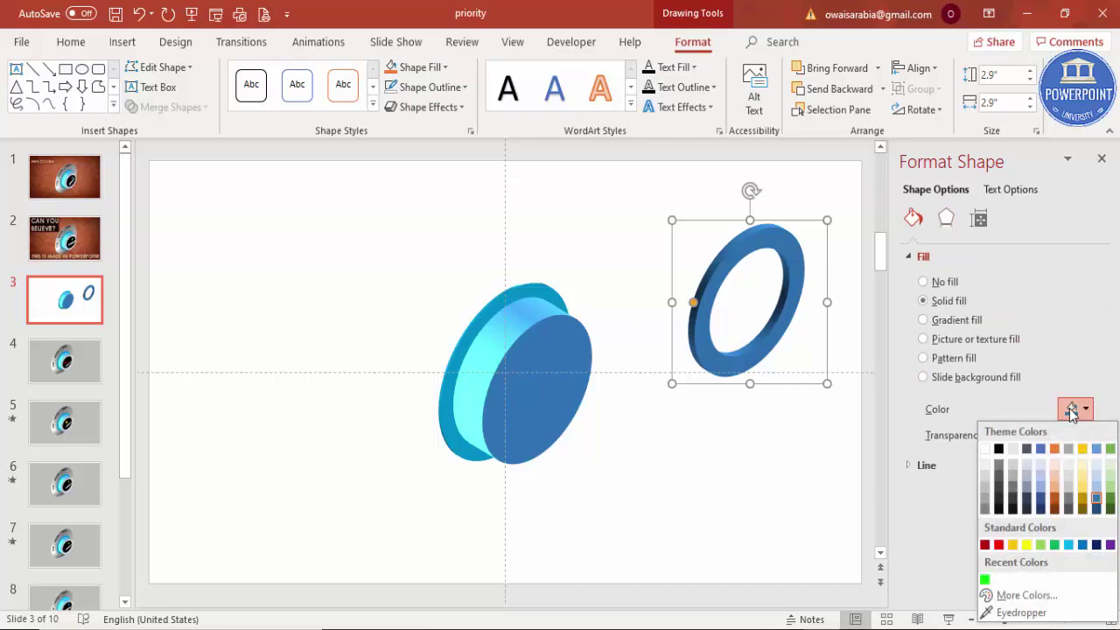
left_click(985, 478)
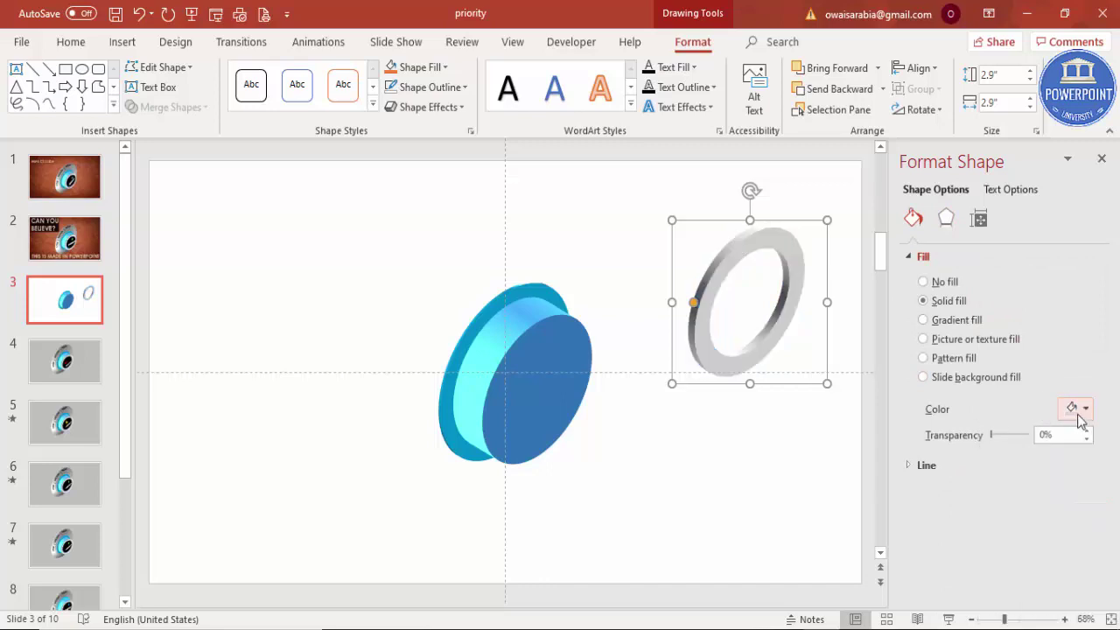
left_click(1074, 408)
left_click(984, 471)
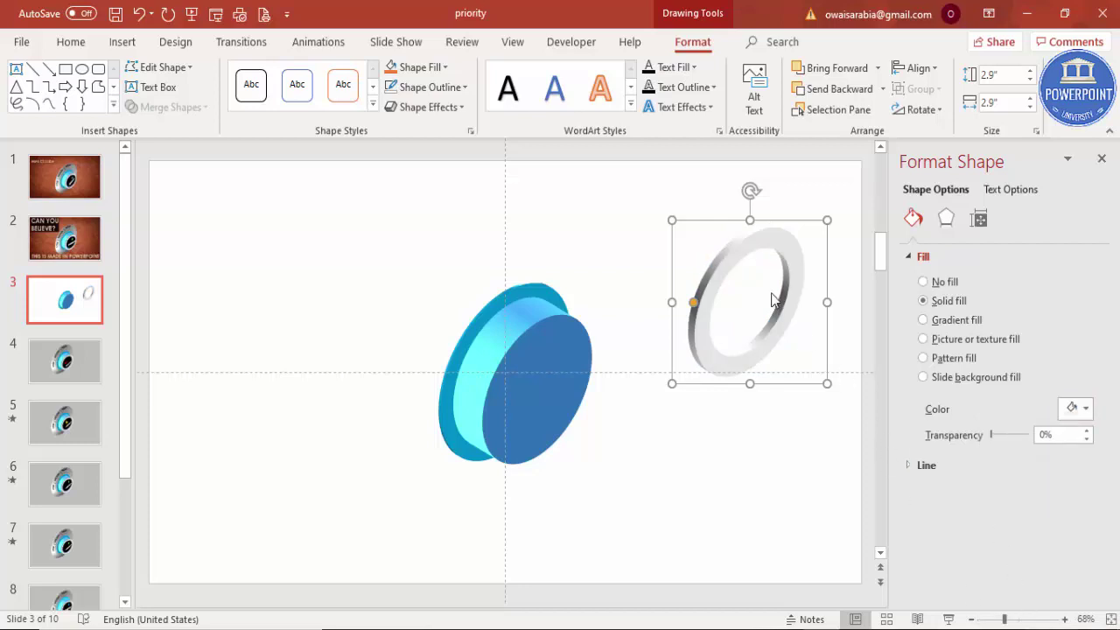
Step: Thin the ring's band a little more and align the ring over the front face of the thick blue disc
left_click_drag(764, 242, 559, 329)
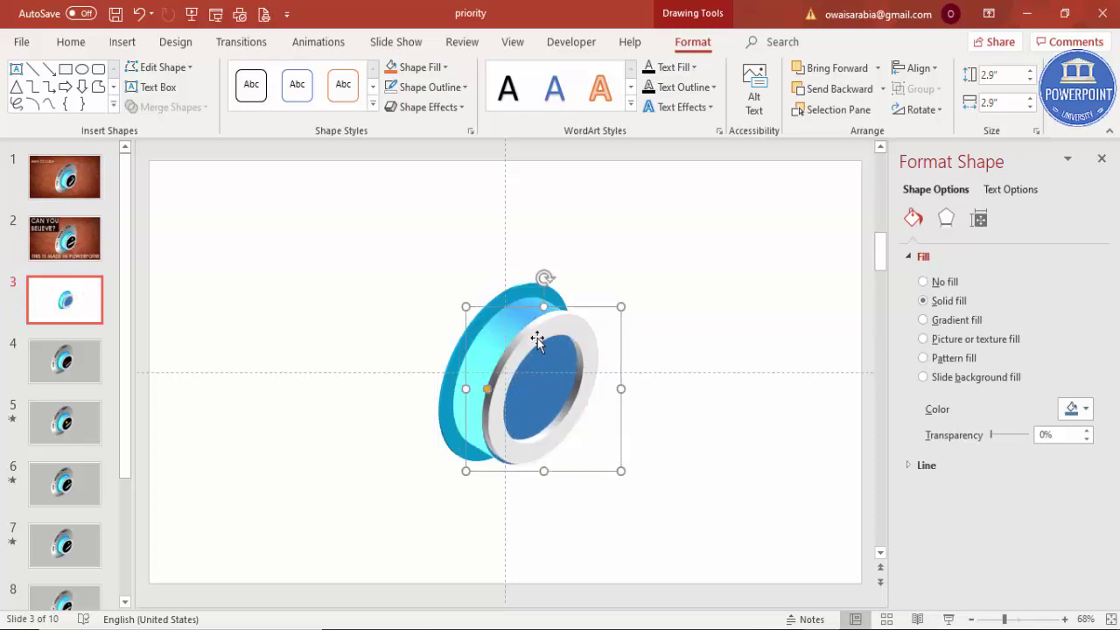
left_click_drag(582, 331, 702, 335)
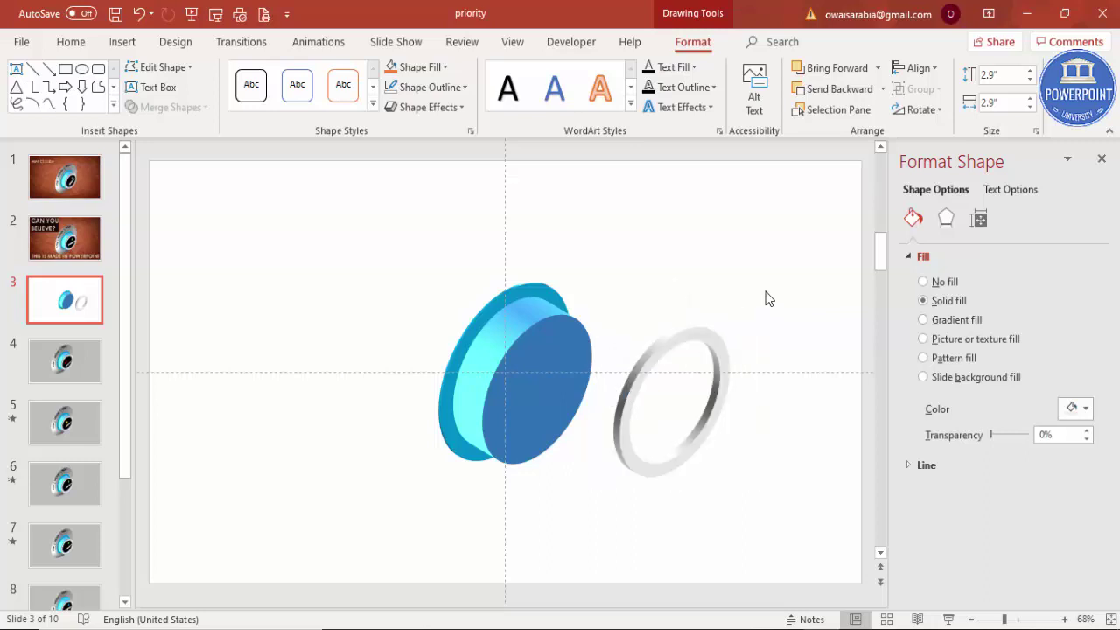
left_click_drag(707, 335, 576, 325)
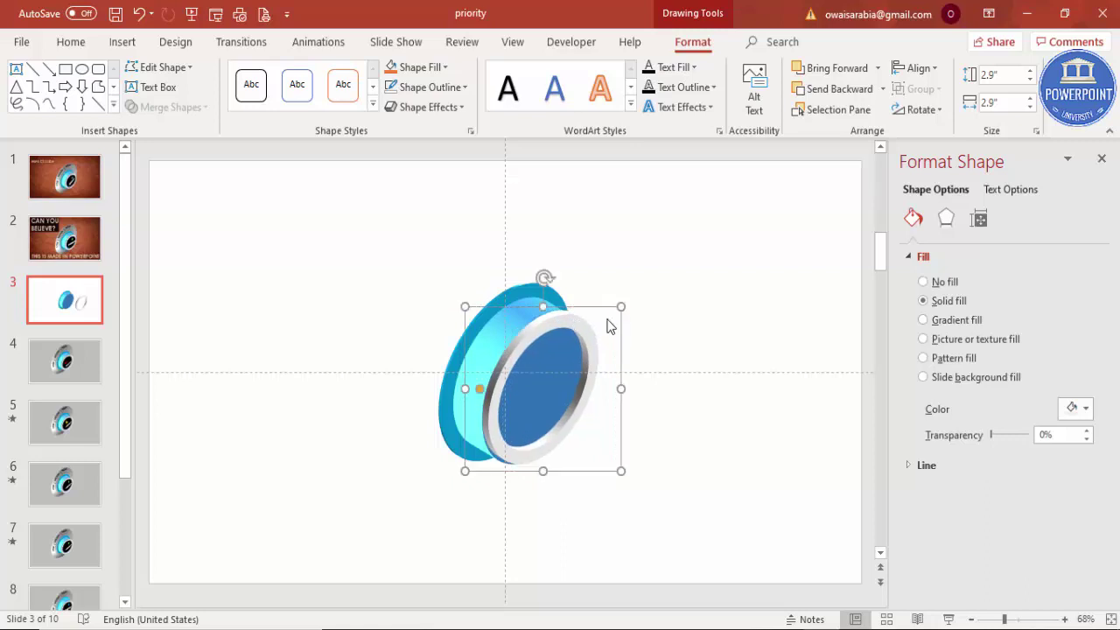
key("ctrl+z")
key("ctrl+y")
key("ctrl+z")
key("ctrl+y")
key("ctrl+z")
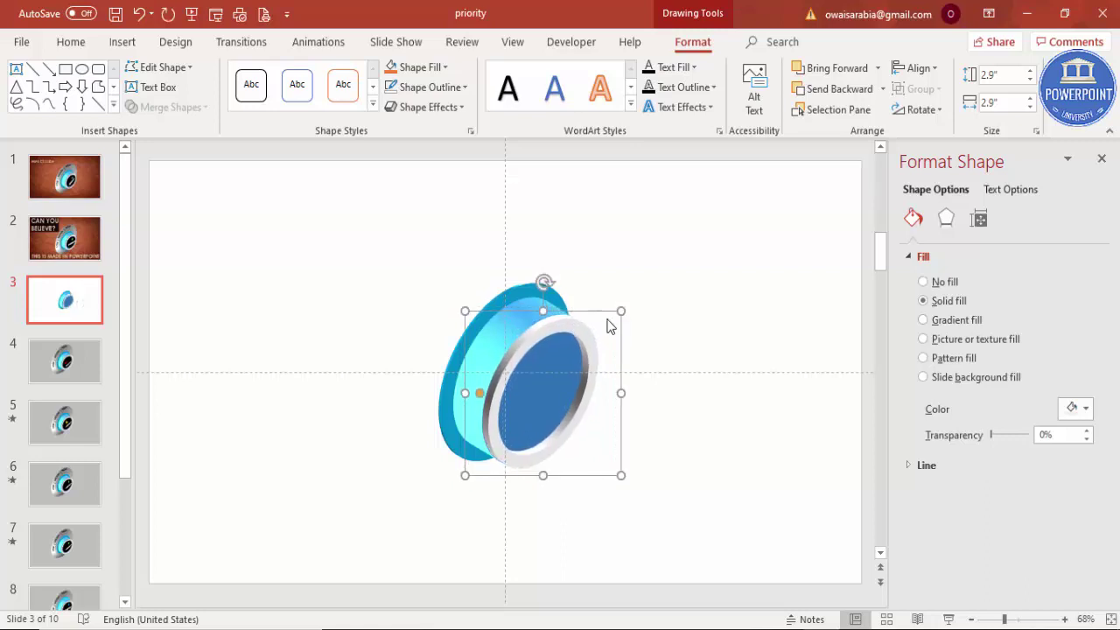
Step: Set the slide background to a solid light-medium gray shade of white and reselect the ring
left_click(698, 290)
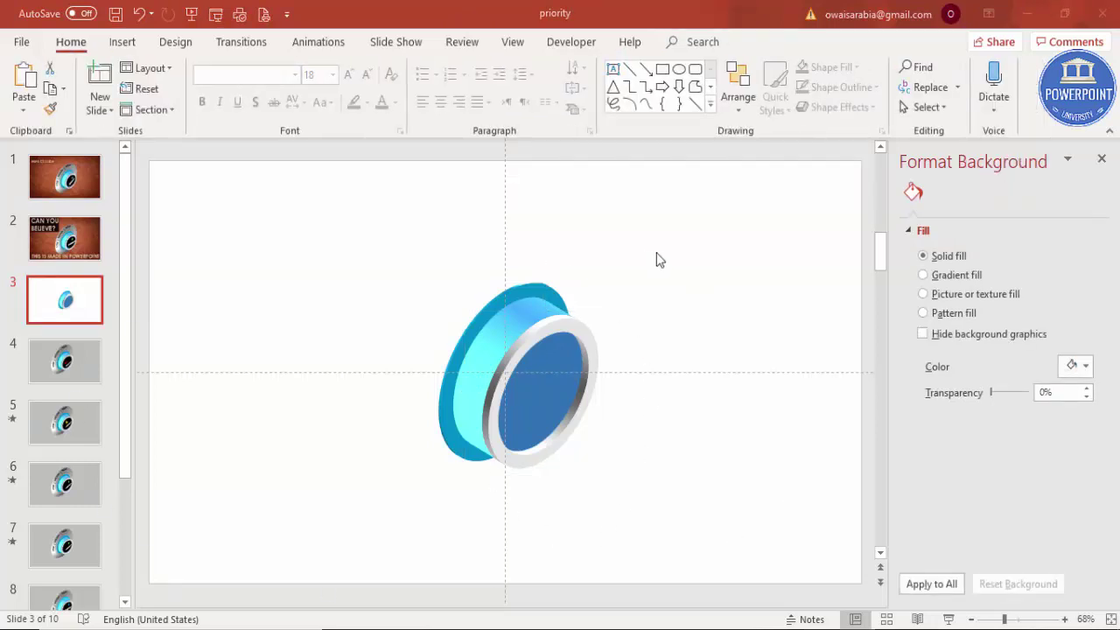
left_click(1075, 366)
left_click(986, 458)
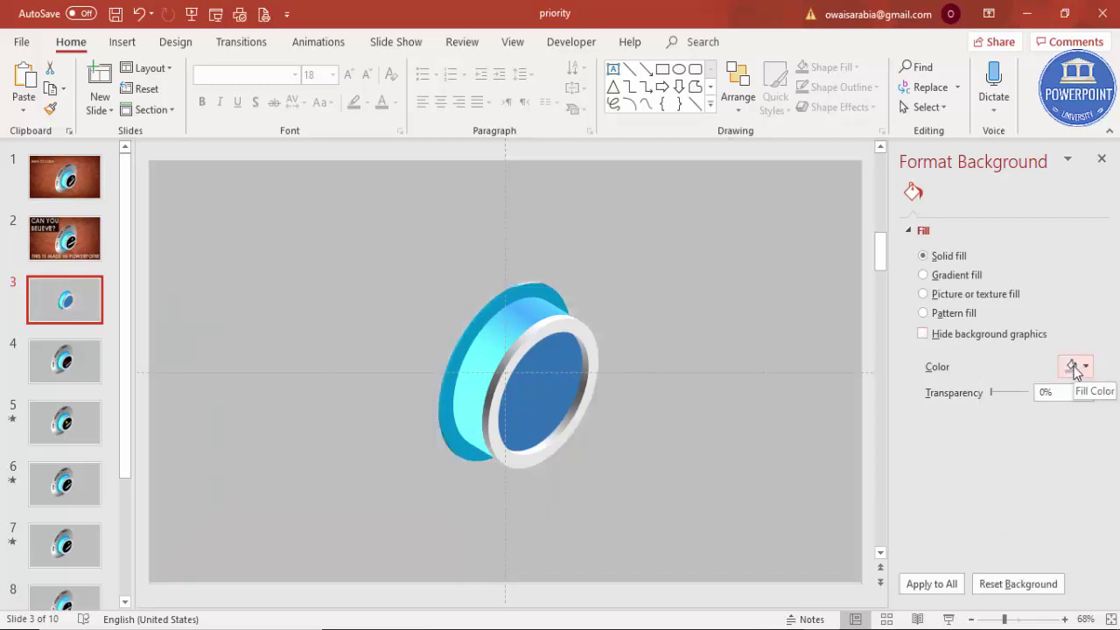
left_click(542, 340)
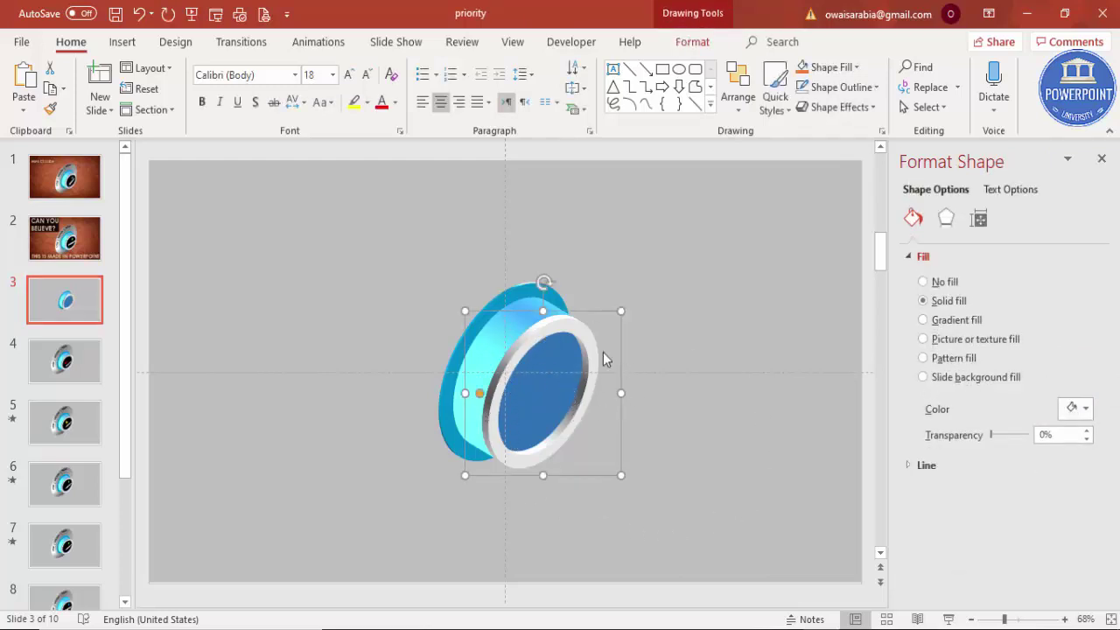
Step: Apply the first Neutral lighting preset and the second Standard material to the white ring
left_click(946, 219)
left_click_drag(1107, 427, 1107, 552)
left_click(963, 520)
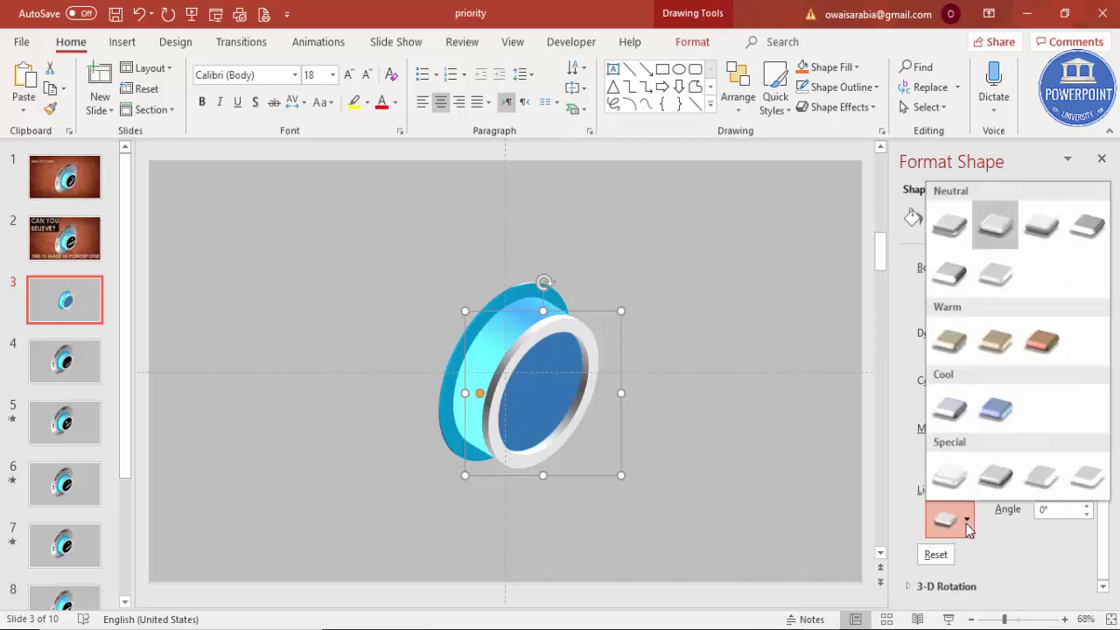
left_click(948, 229)
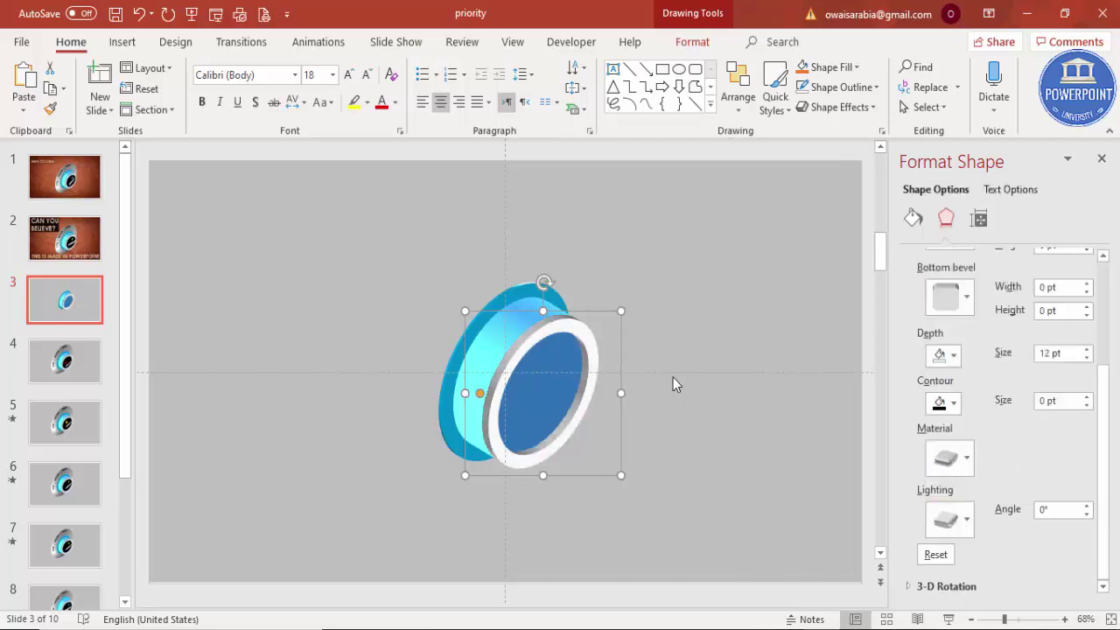
left_click(949, 458)
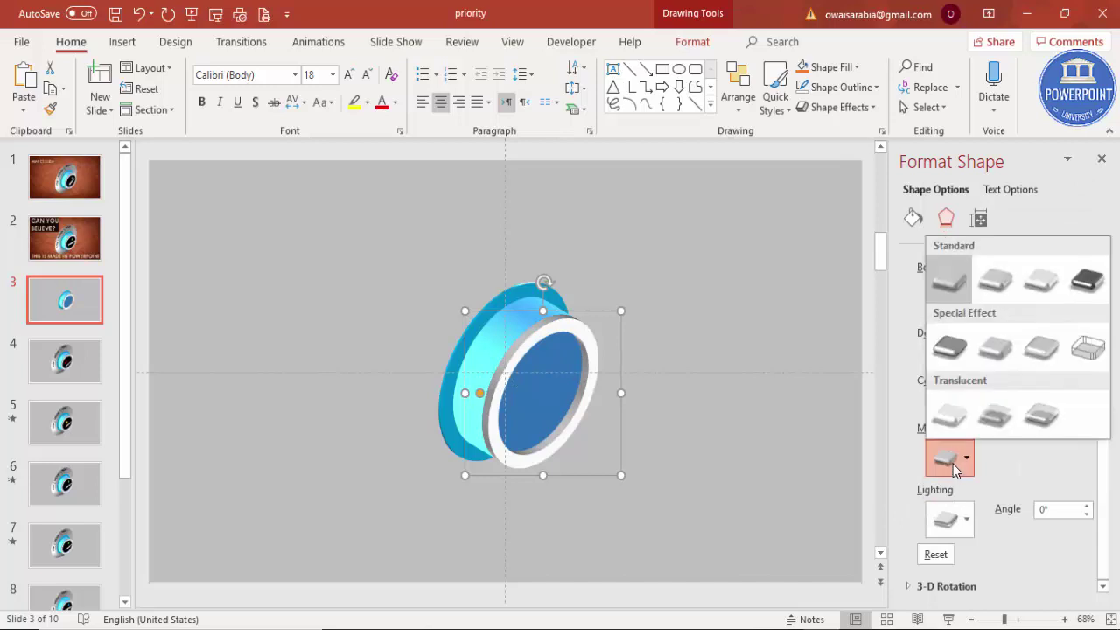
left_click(994, 289)
left_click(669, 359)
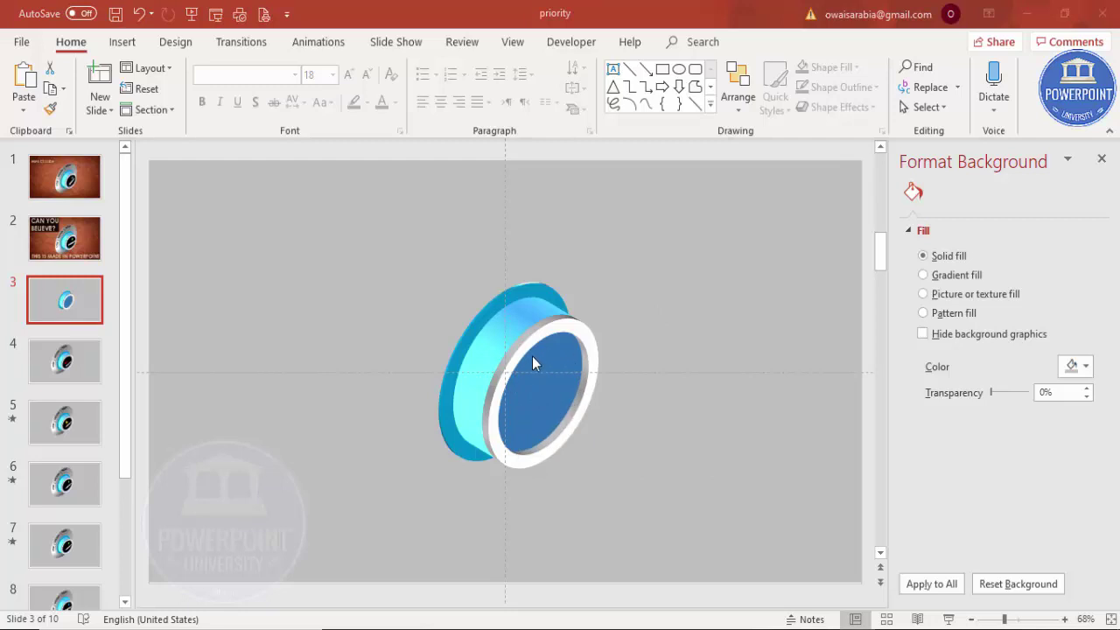
Step: Duplicate the white ring, place the copy above and to the right of the dial, and change its shape to an oval
left_click(560, 322)
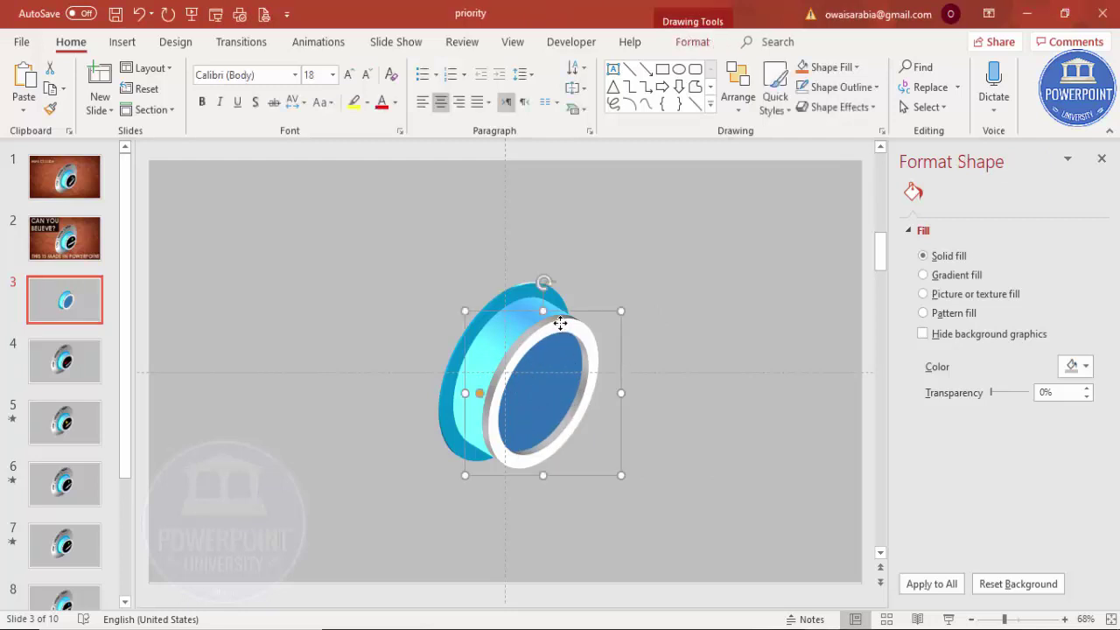
left_click_drag(560, 323, 764, 252)
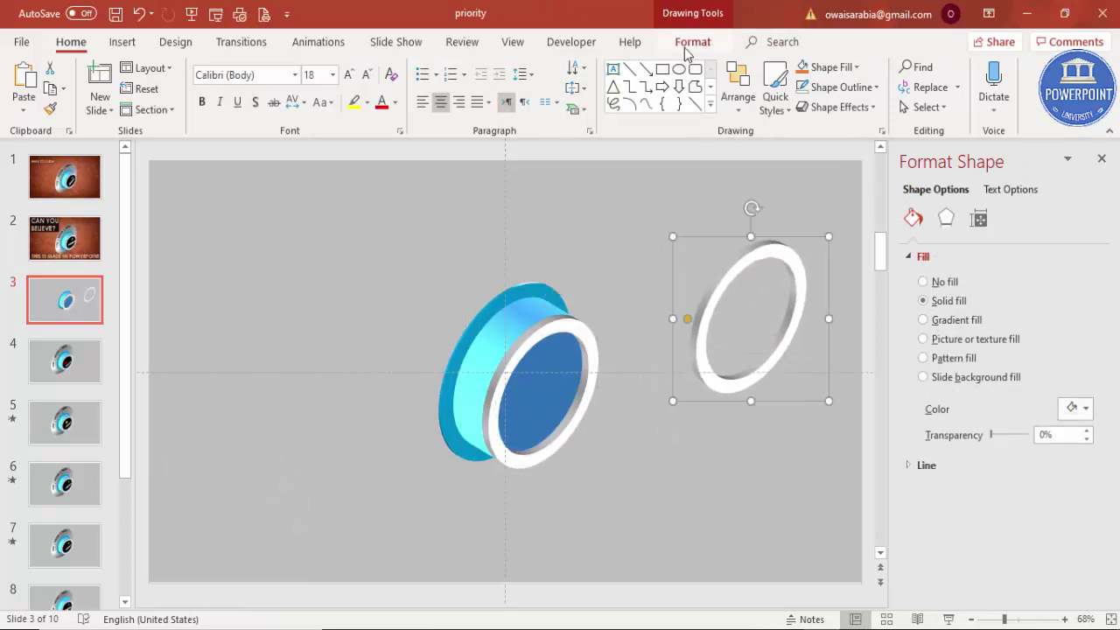
left_click(691, 43)
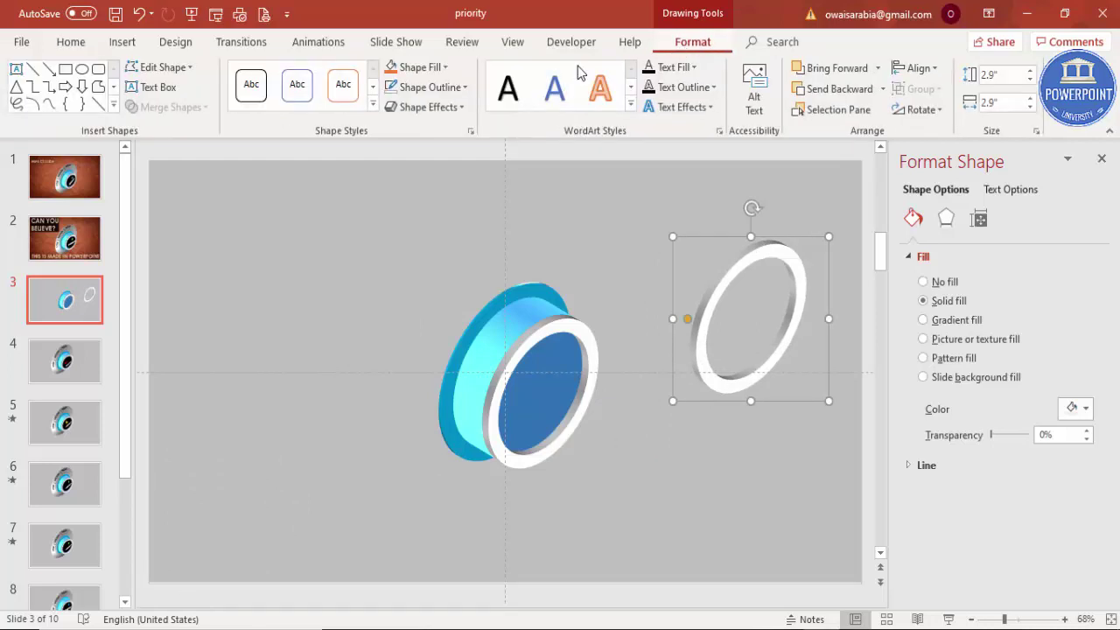
left_click(161, 67)
mouse_move(193, 94)
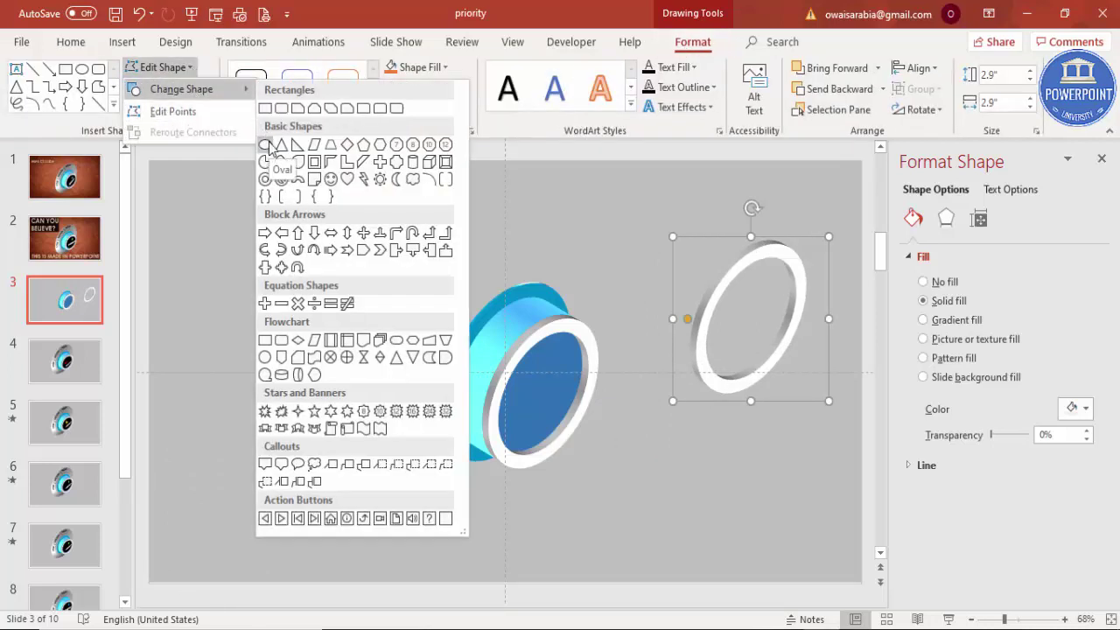
left_click(269, 145)
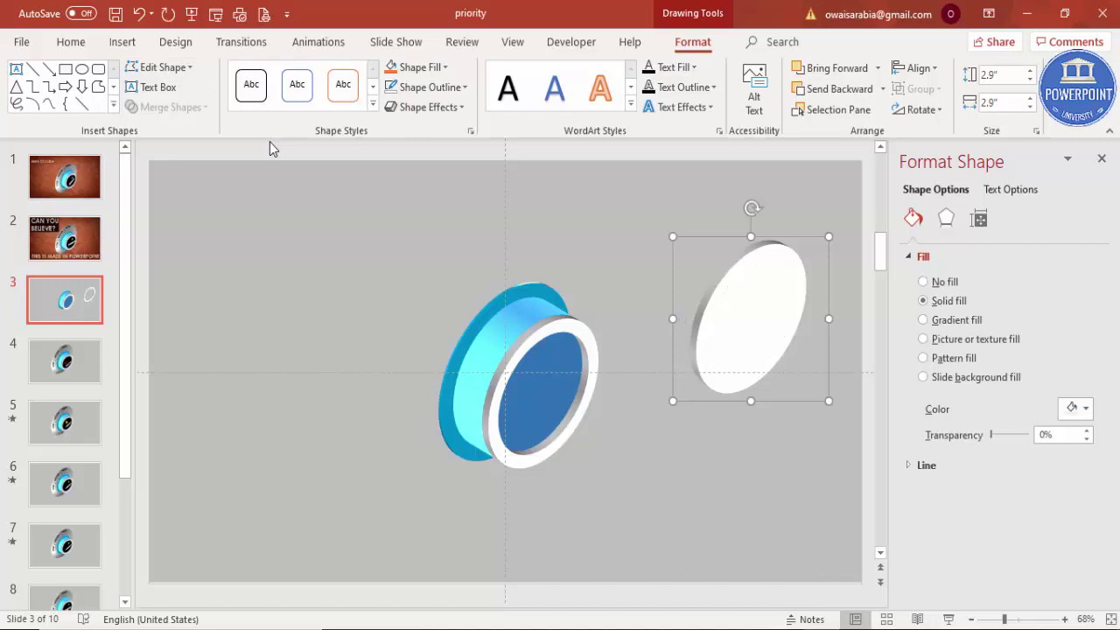
Step: Resize the white oval to 2.15" by 2.15" and fill it with the black theme color
left_click(1002, 77)
type("2.15")
left_click(1015, 102)
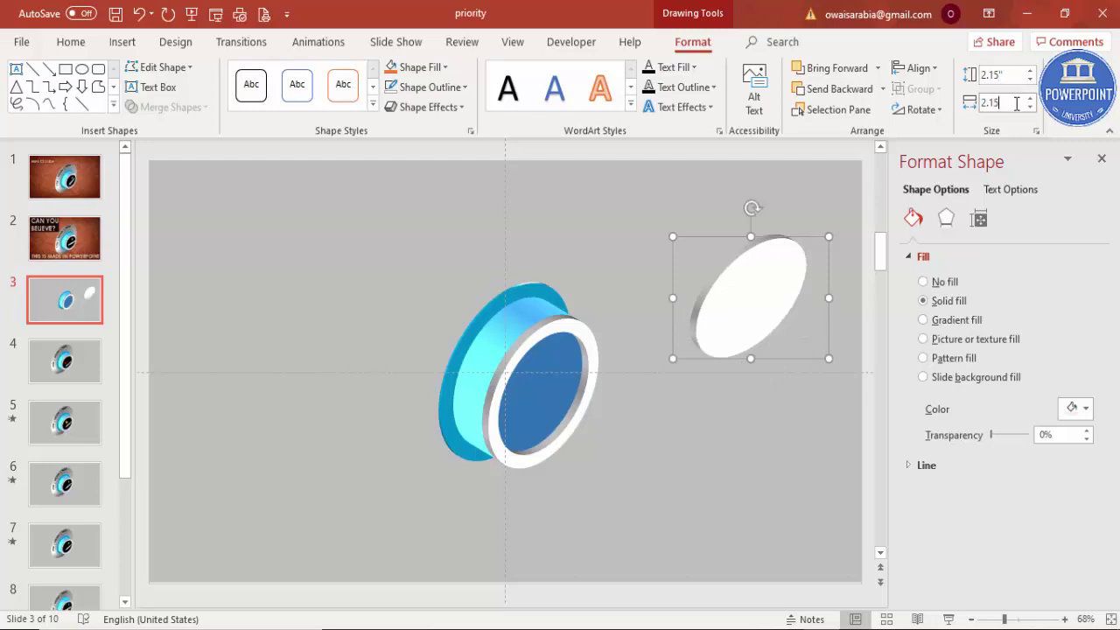
key("Return")
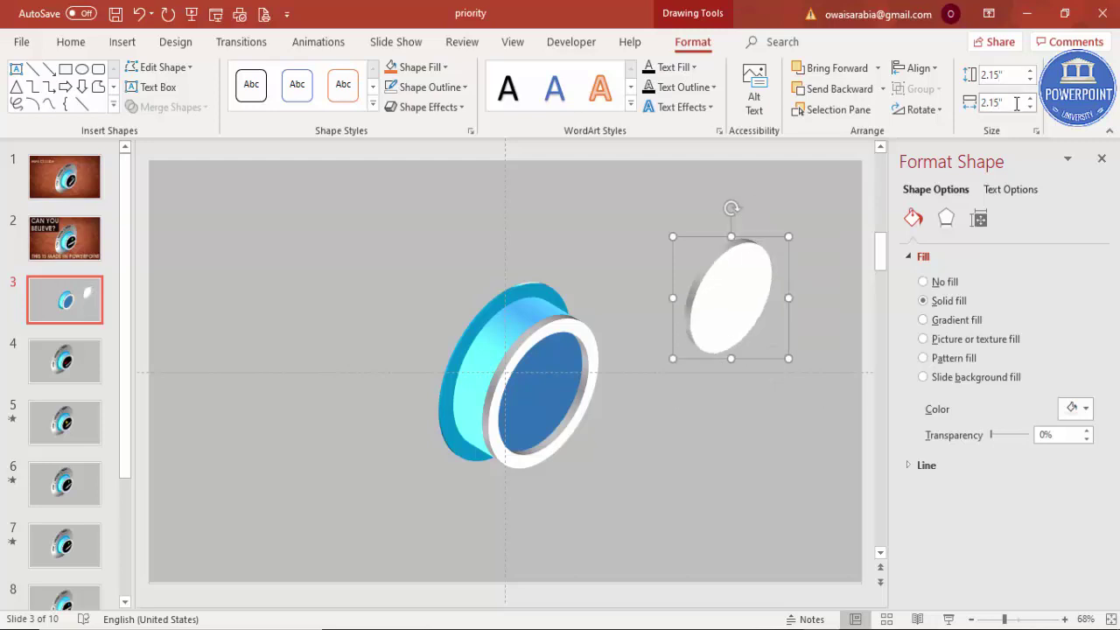
left_click(1078, 409)
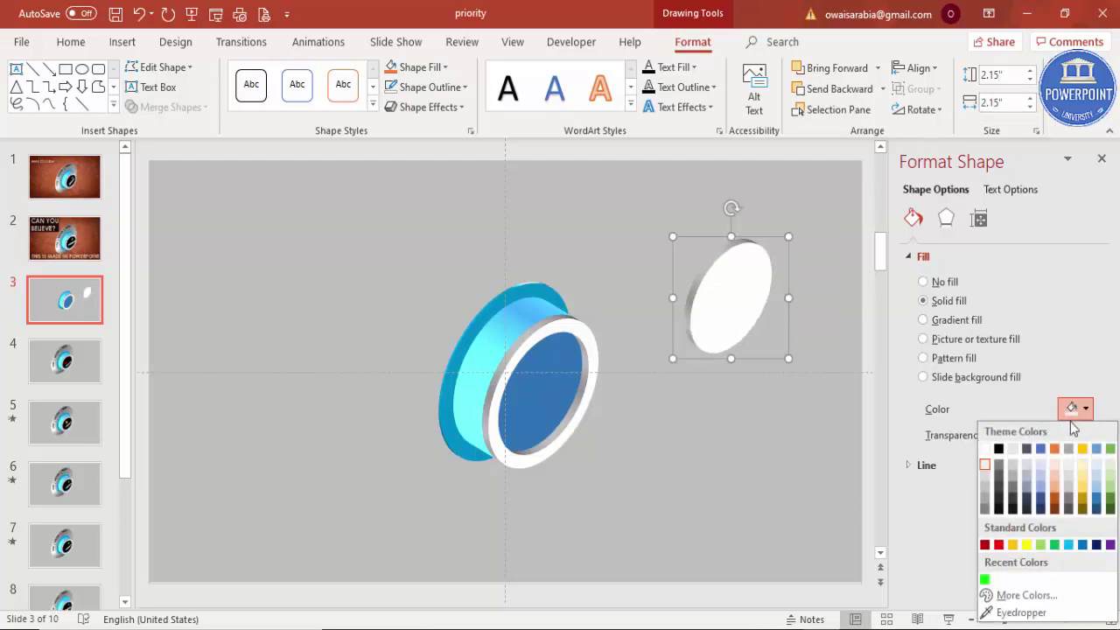
left_click(998, 449)
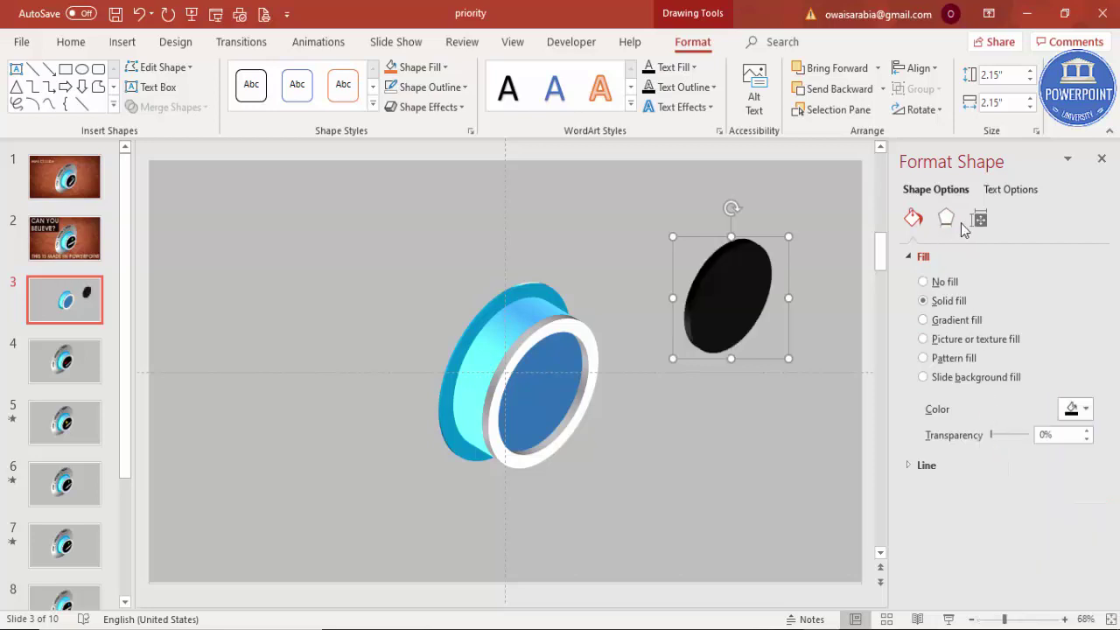
Step: Apply the first bevel preset to the top of the black oval
left_click(948, 220)
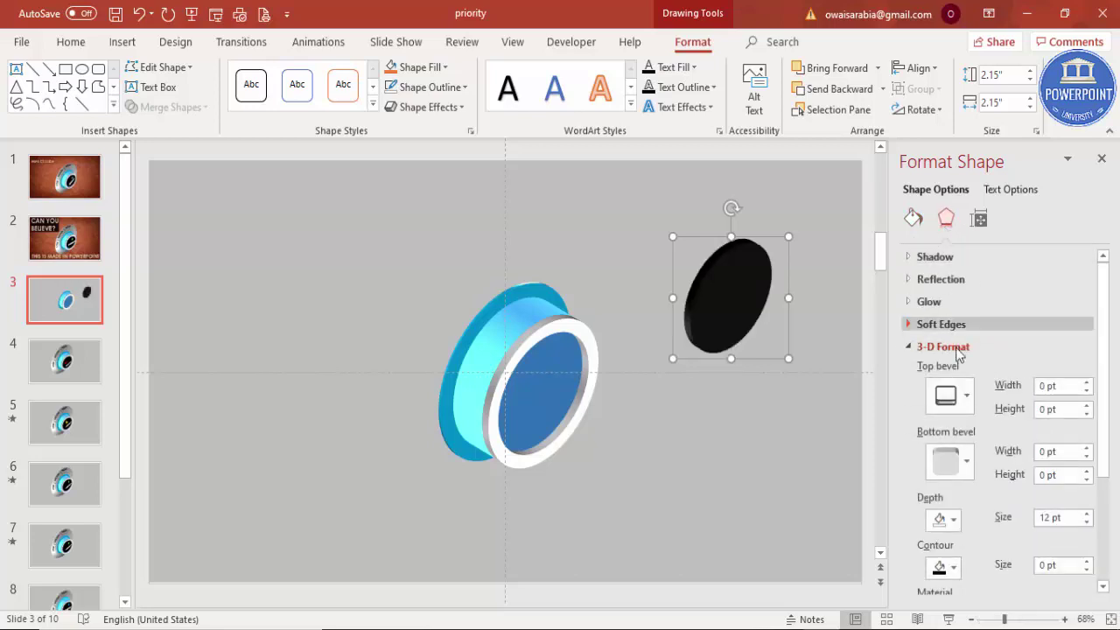
left_click(949, 395)
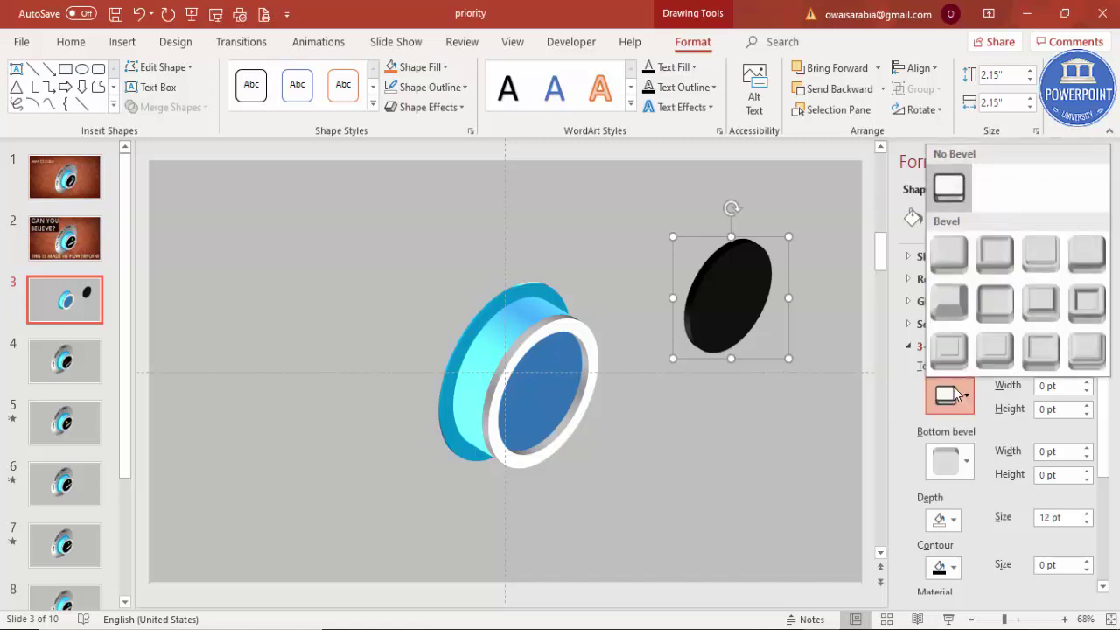
left_click(950, 255)
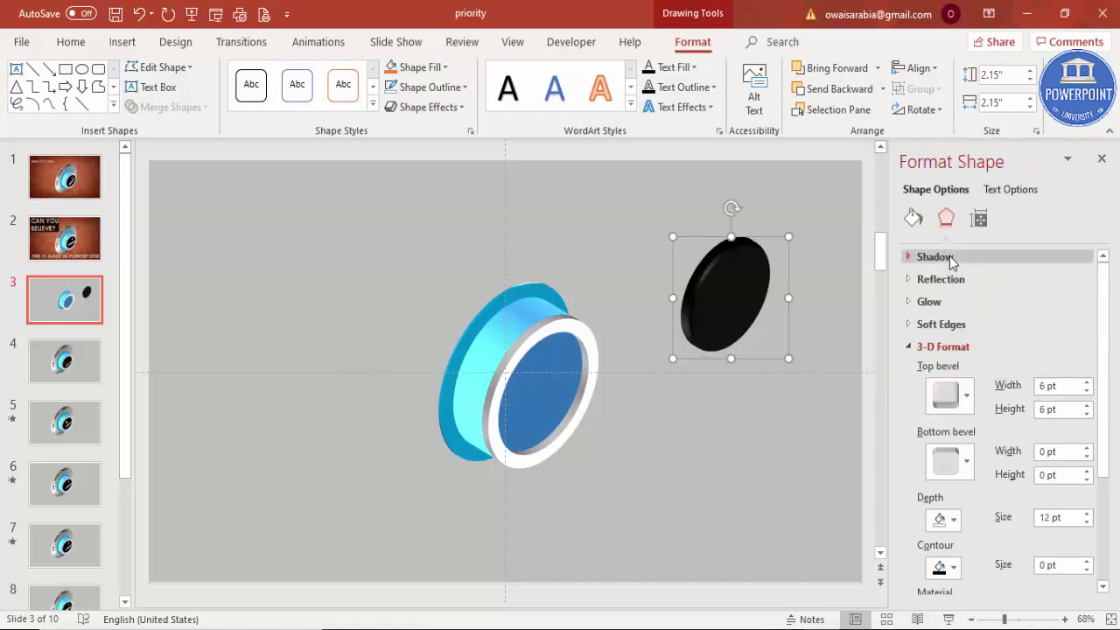
Step: Reduce the black oval's 3-D depth to 6 pt
left_click(1086, 522)
left_click(1086, 522)
left_click(1086, 522)
left_click(1087, 523)
left_click(1087, 523)
left_click(1087, 524)
left_click(1087, 523)
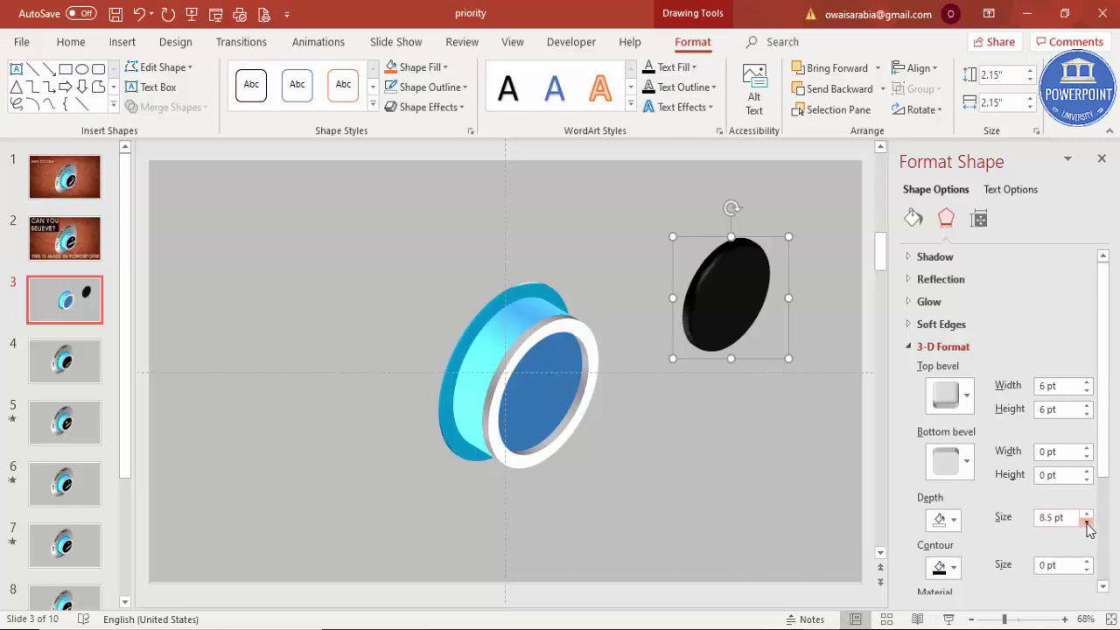
left_click(1087, 524)
left_click(1086, 523)
left_click(1087, 523)
left_click(1087, 523)
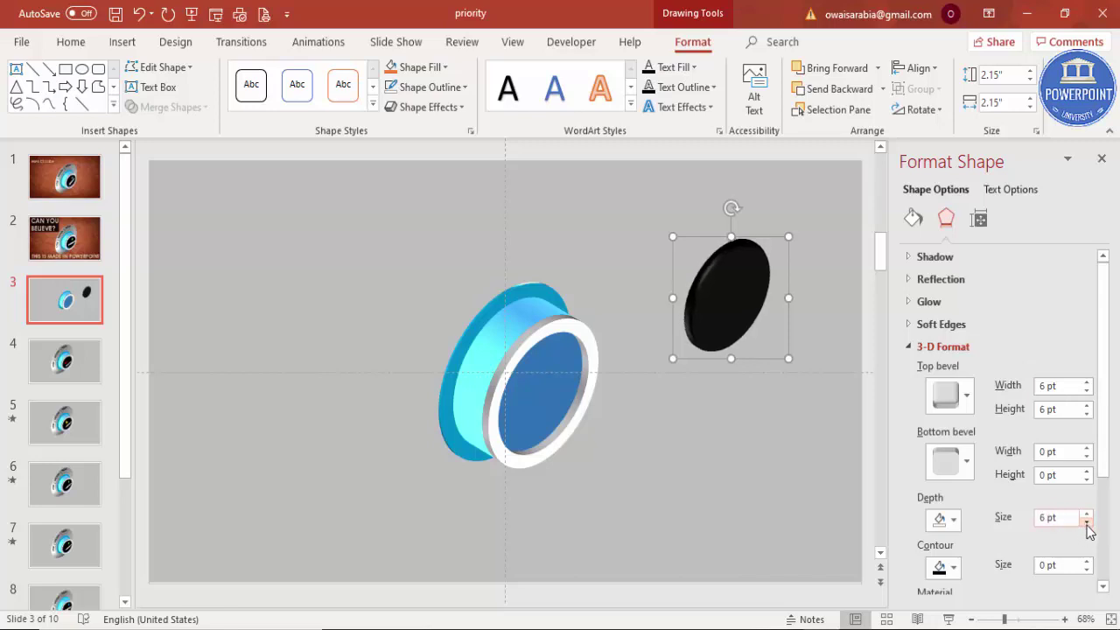
Step: Try the second Neutral lighting preset with the Dark Edge material on the black oval
scroll(1111, 525, "down", 3)
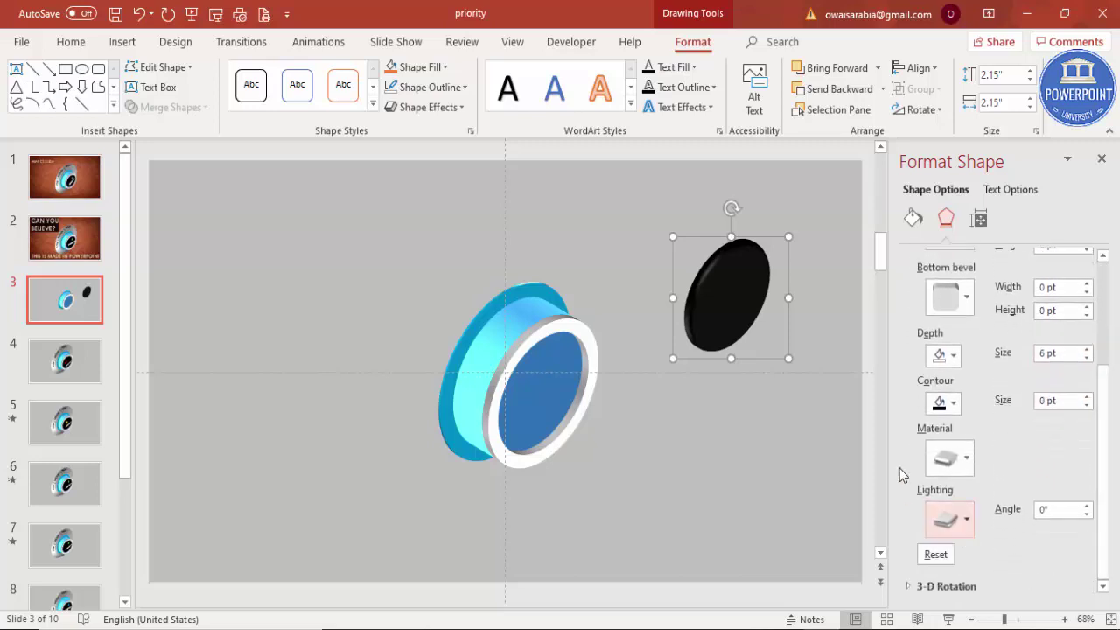
left_click(962, 525)
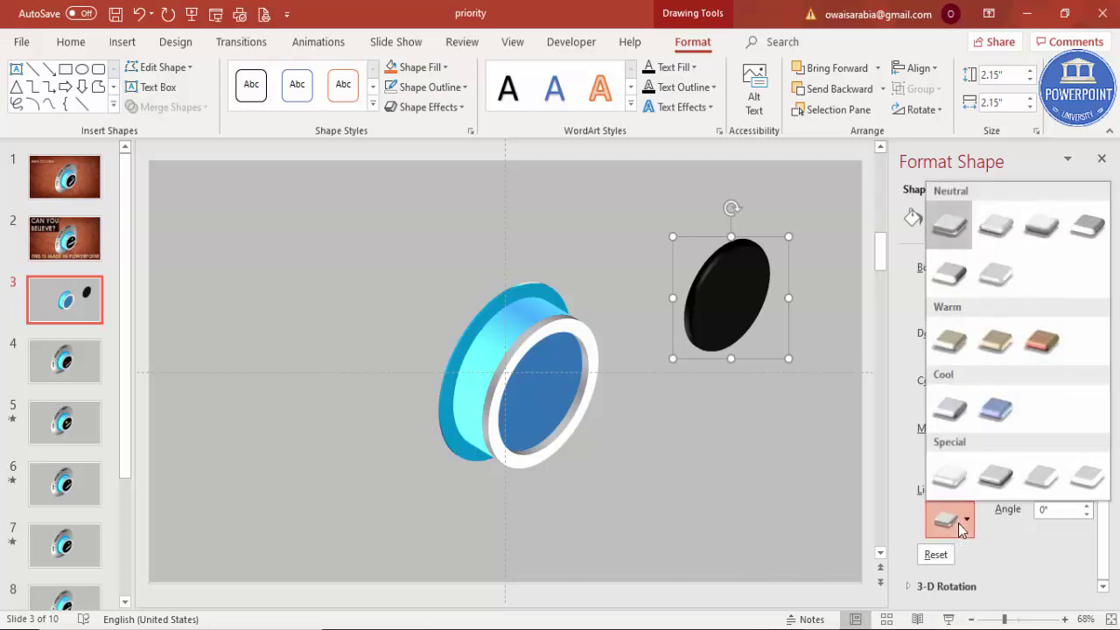
left_click(996, 226)
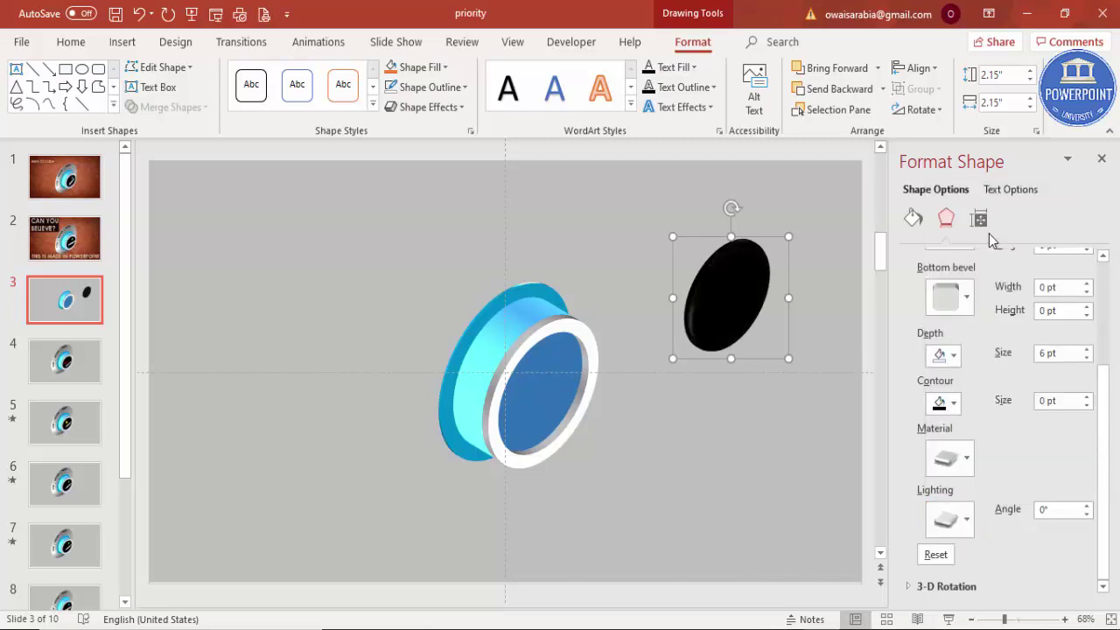
left_click(966, 460)
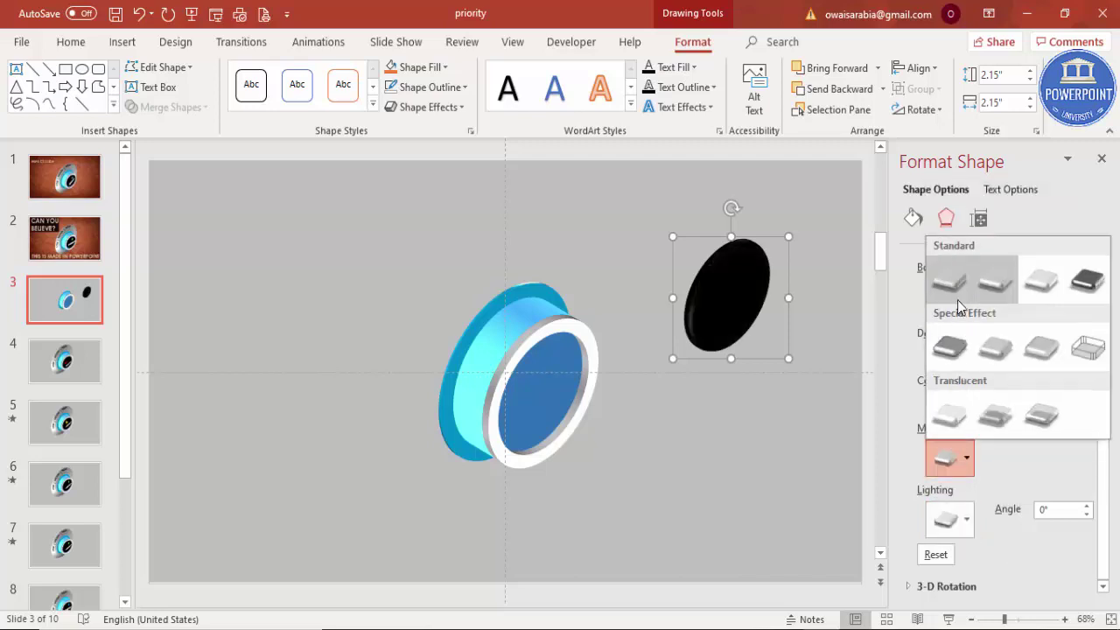
left_click(945, 348)
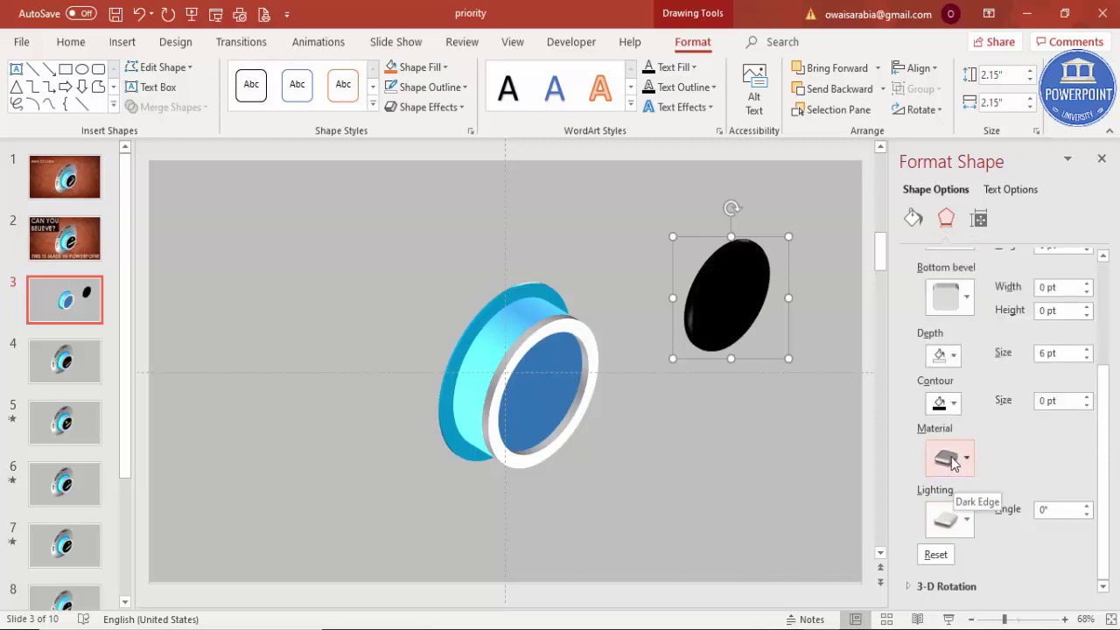
Step: Try the fifth and third Neutral lighting presets on the black oval
left_click(926, 517)
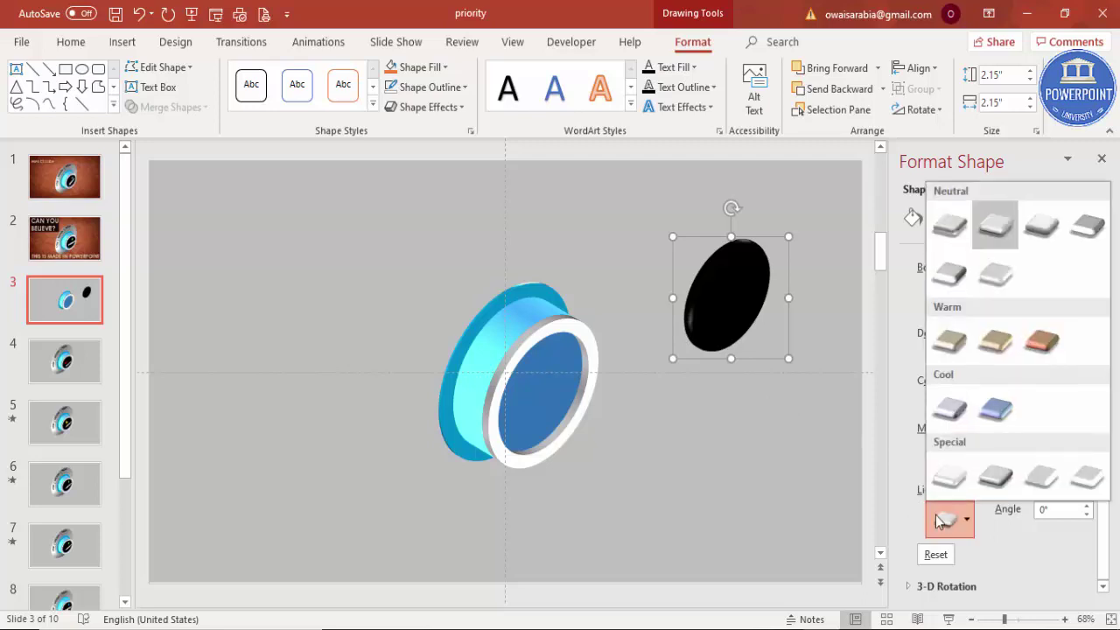
left_click(954, 287)
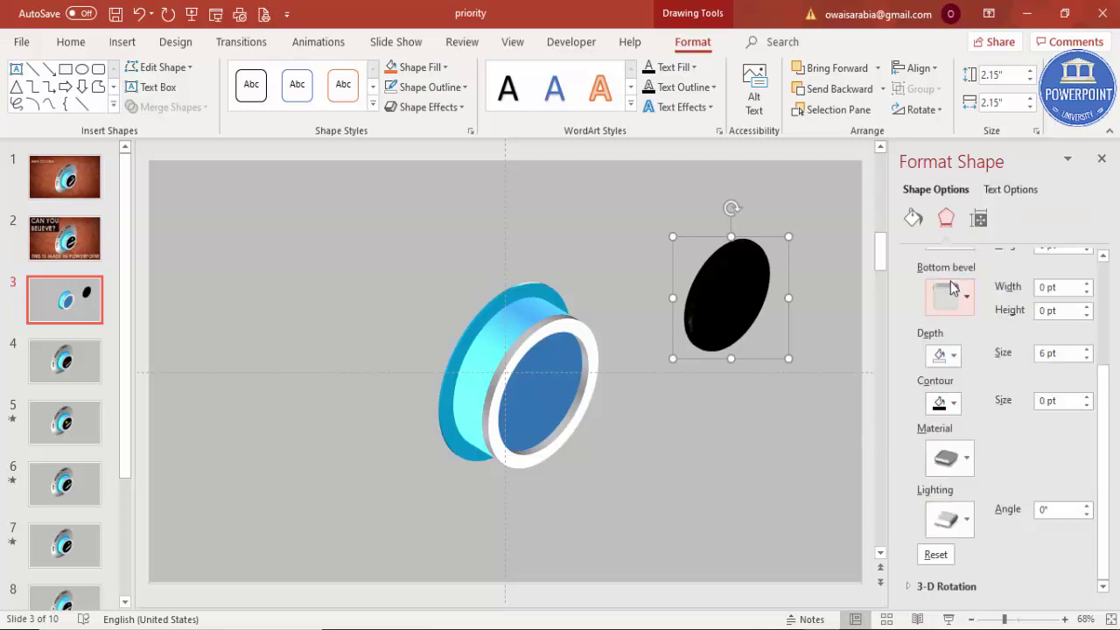
left_click(952, 529)
left_click(1057, 237)
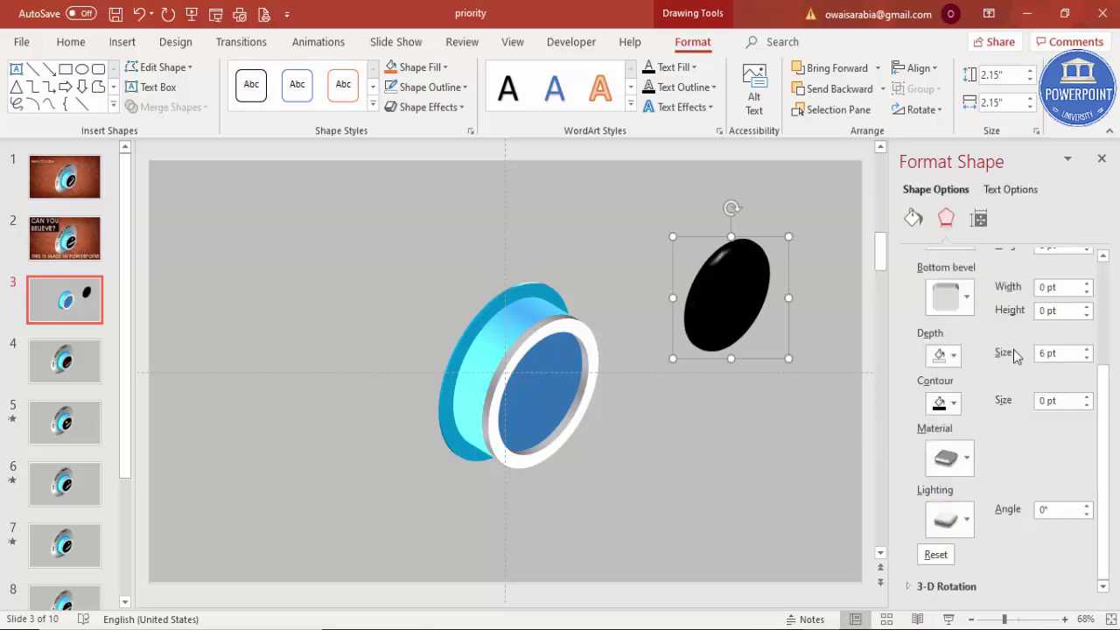
Step: Apply the first Standard material and the second Special lighting preset to the black oval
left_click(948, 458)
left_click(950, 295)
left_click(948, 521)
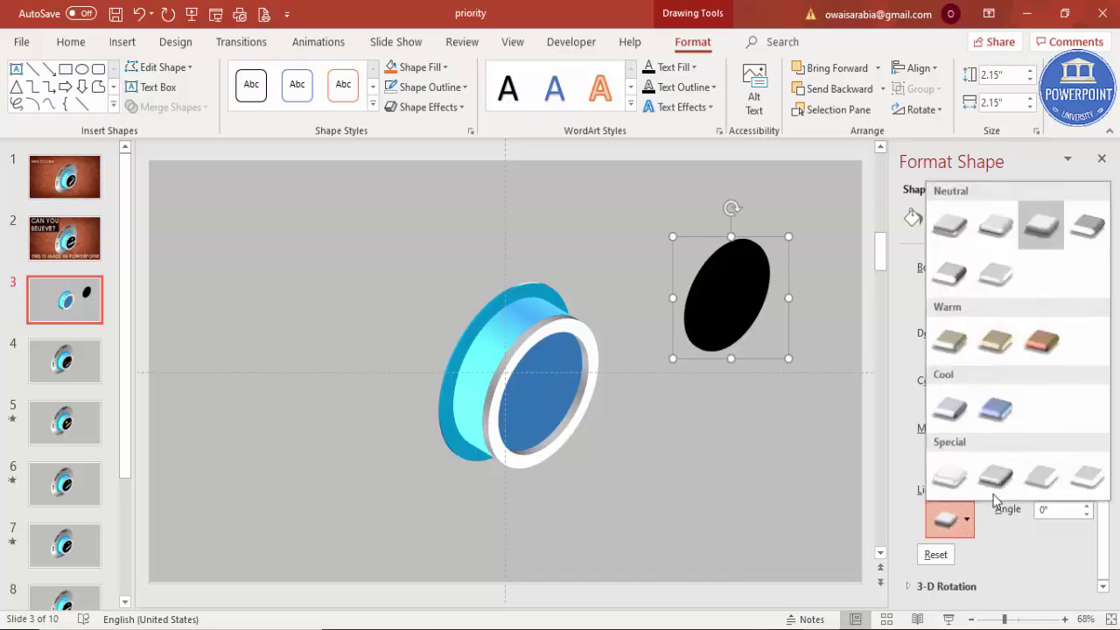
left_click(1005, 489)
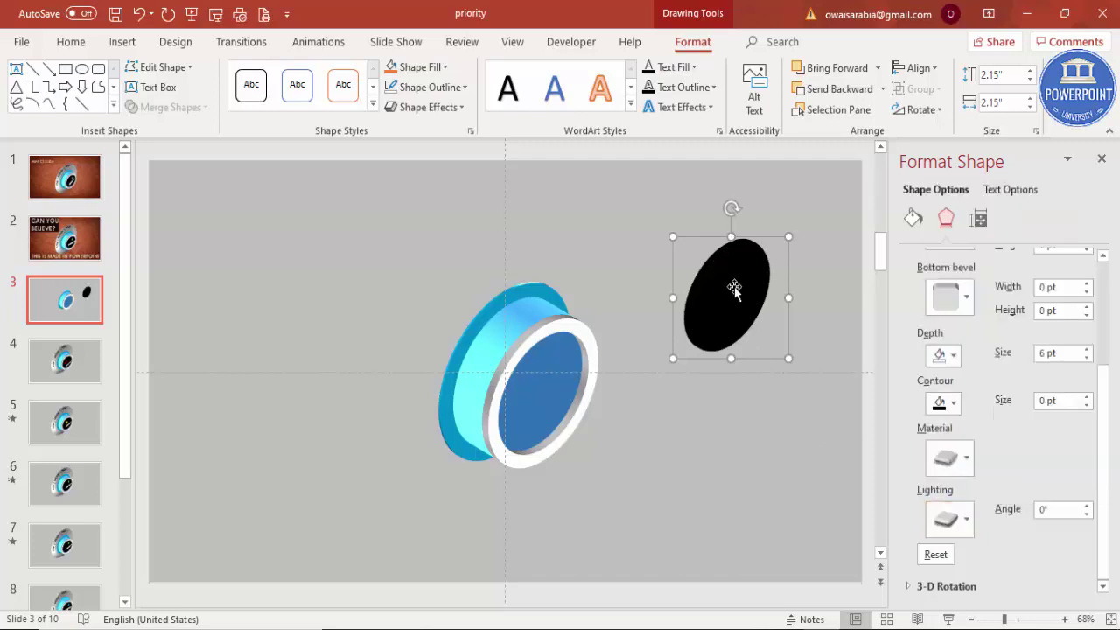
Step: Move the black oval into the white ring's opening and nudge it slightly up and right
left_click_drag(730, 291, 552, 388)
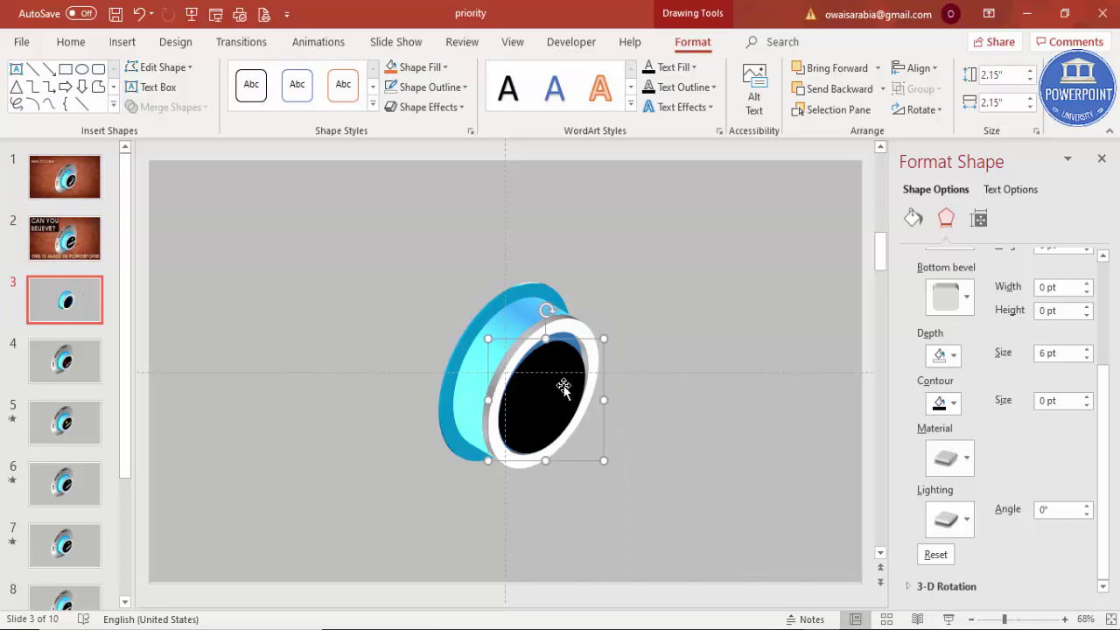
key("ctrl+z")
key("ctrl+z")
key("ctrl+z")
key("ctrl+z")
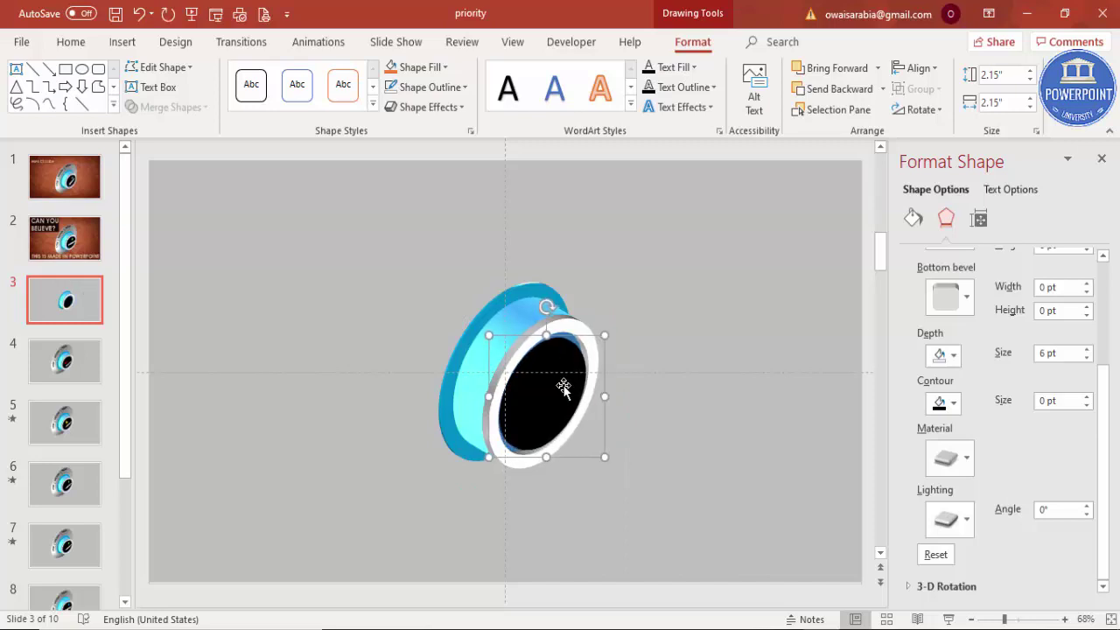
key("ctrl+z")
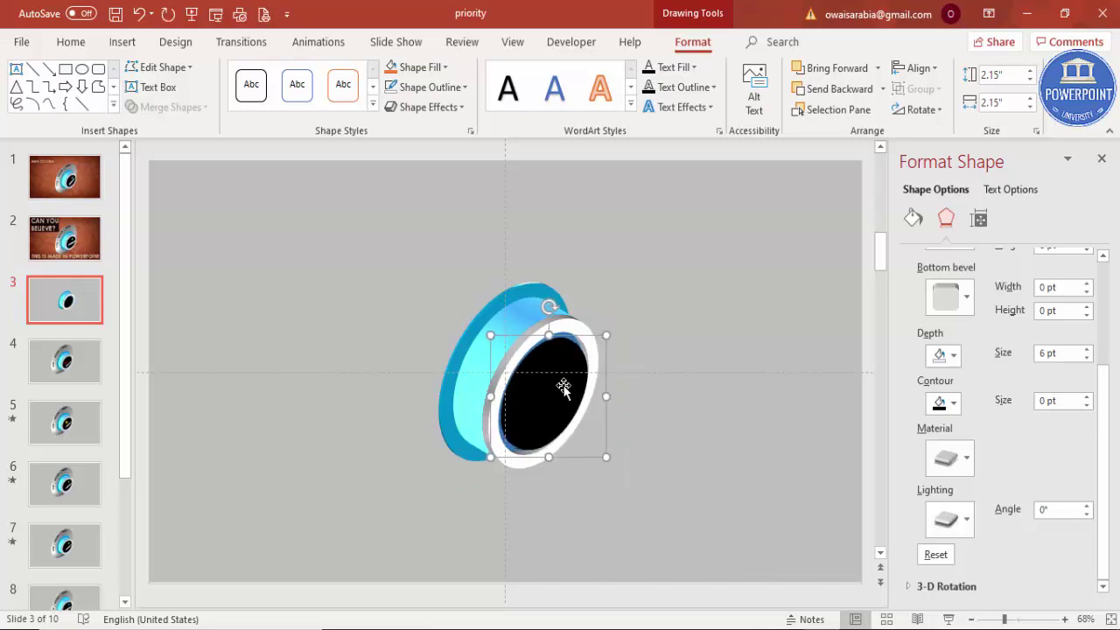
Step: Hide the drawing guides on the slide
left_click(513, 44)
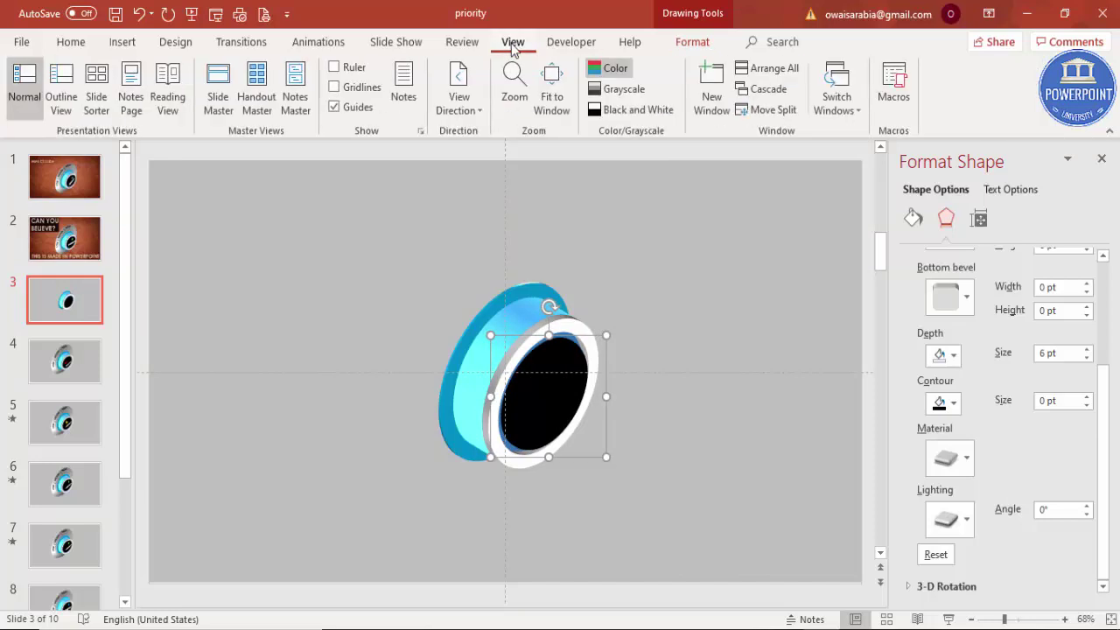
left_click(358, 108)
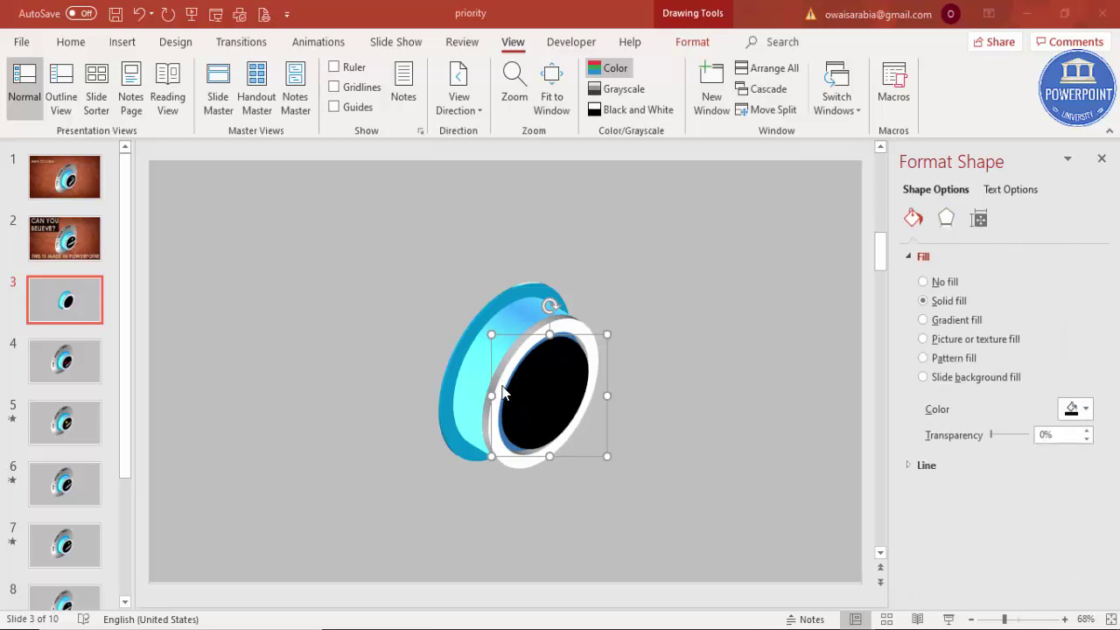
Step: Apply the first Special lighting preset and the third Standard material to the black oval
left_click(946, 218)
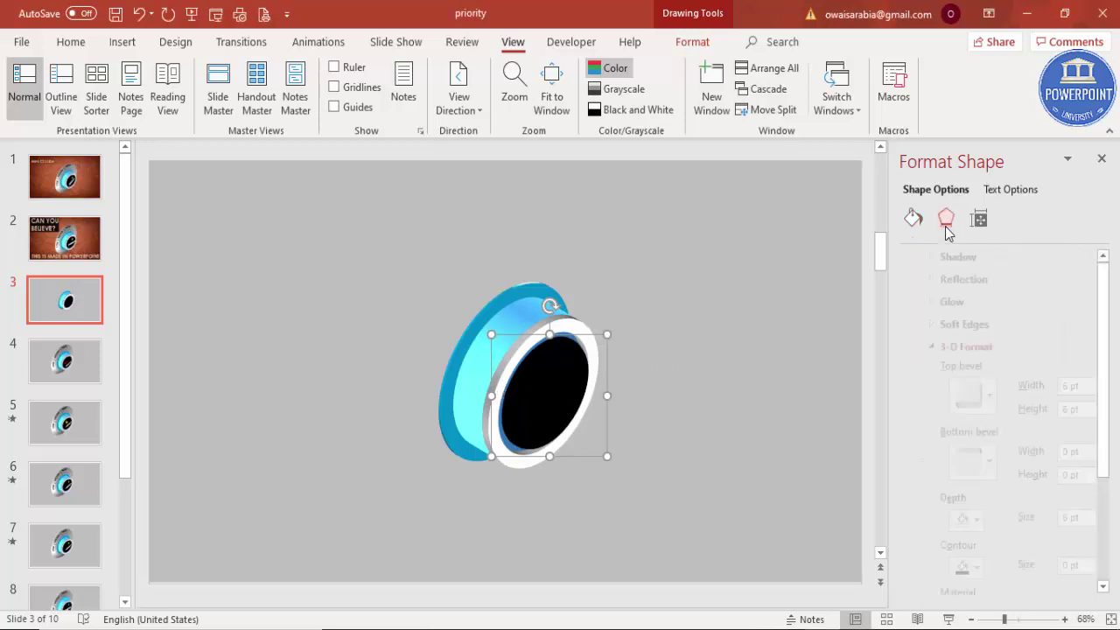
scroll(1101, 409, "down", 3)
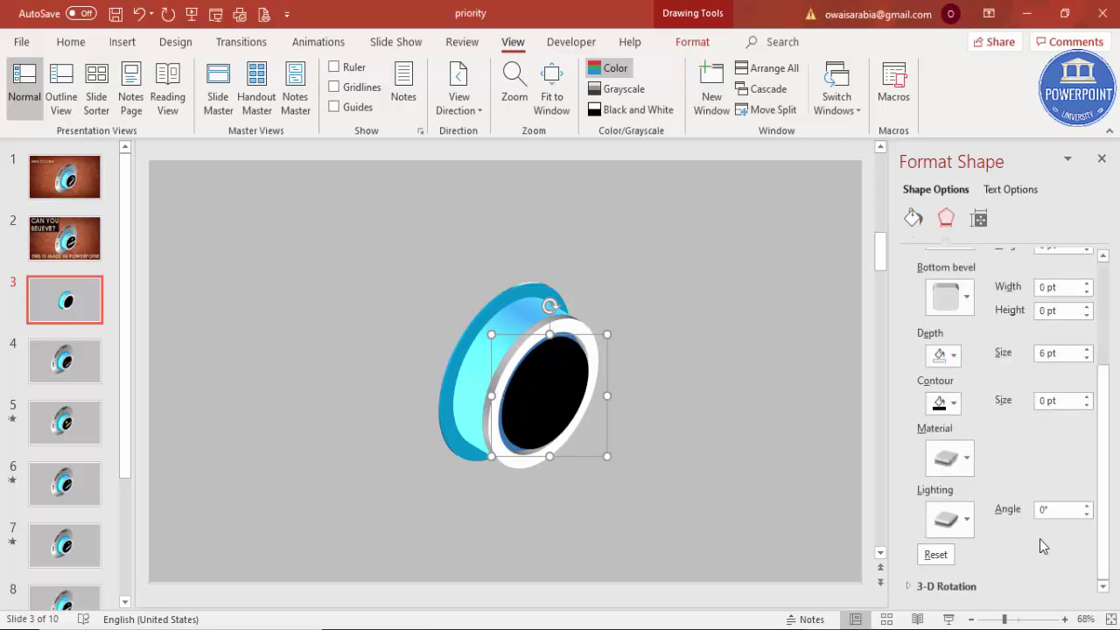
left_click(967, 522)
left_click(954, 488)
left_click(967, 466)
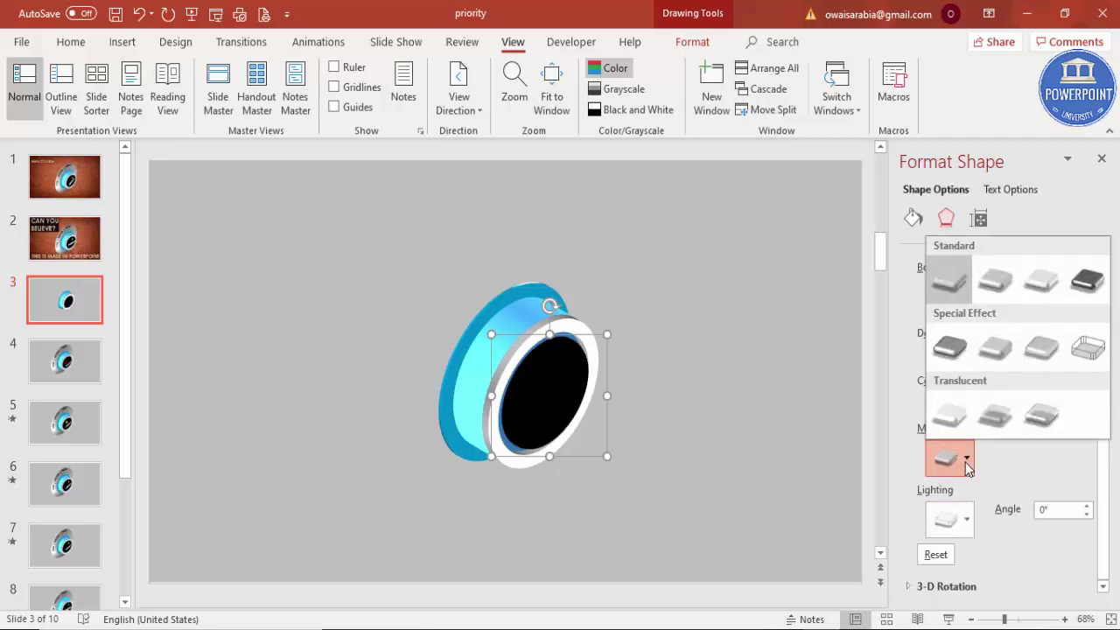
left_click(1042, 284)
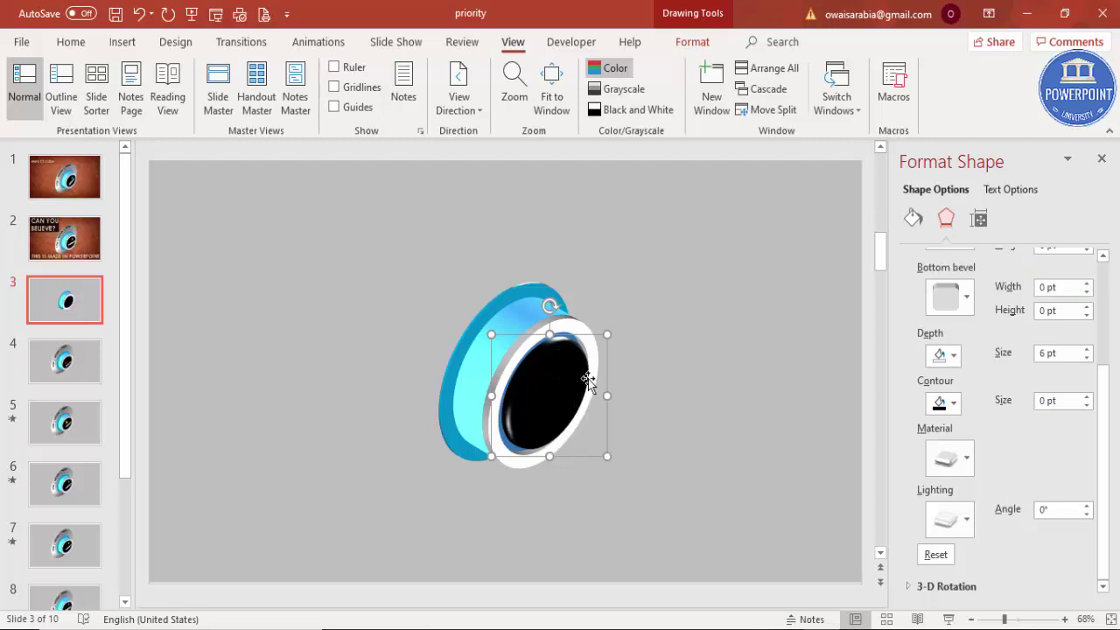
left_click(680, 371)
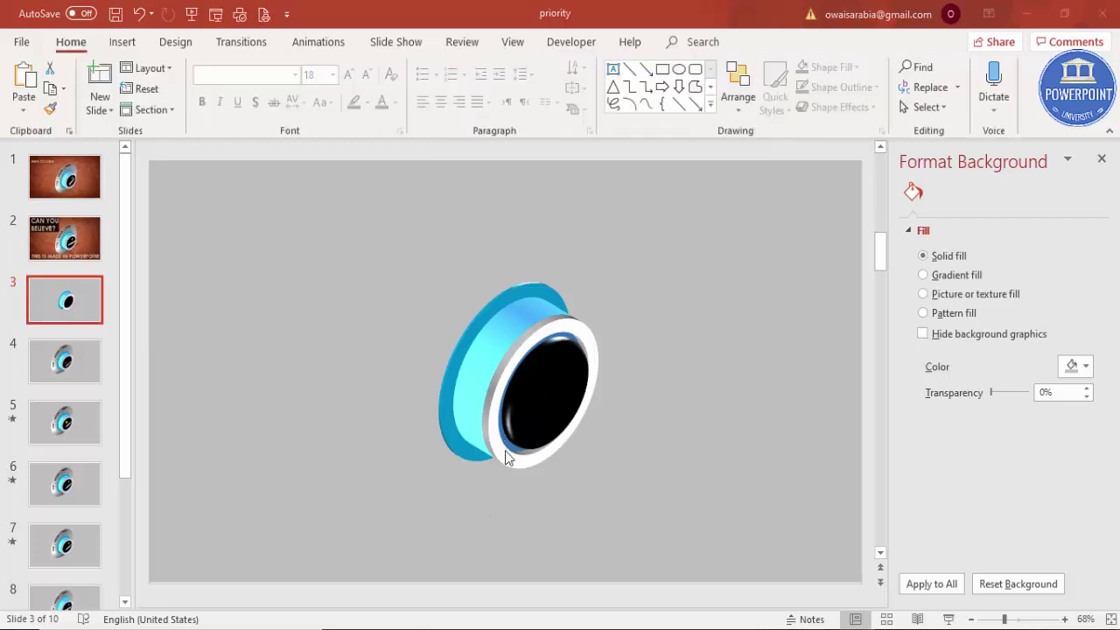
Step: Draw an oval about 4.57" wide on slide 3, overlapping the left side of the dial graphic
left_click(122, 43)
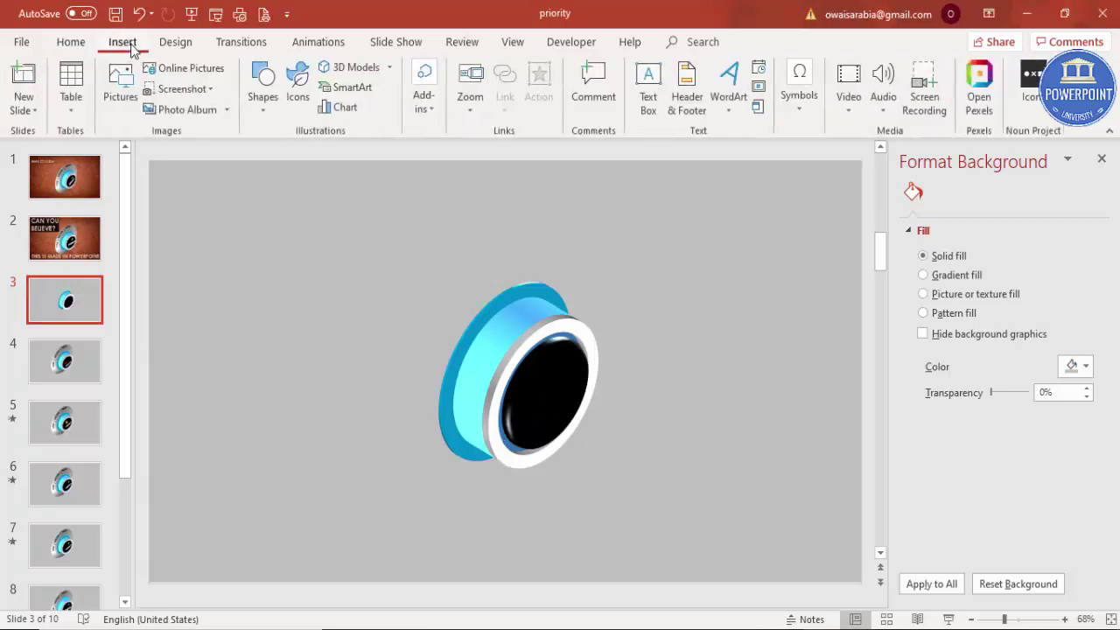
left_click(265, 109)
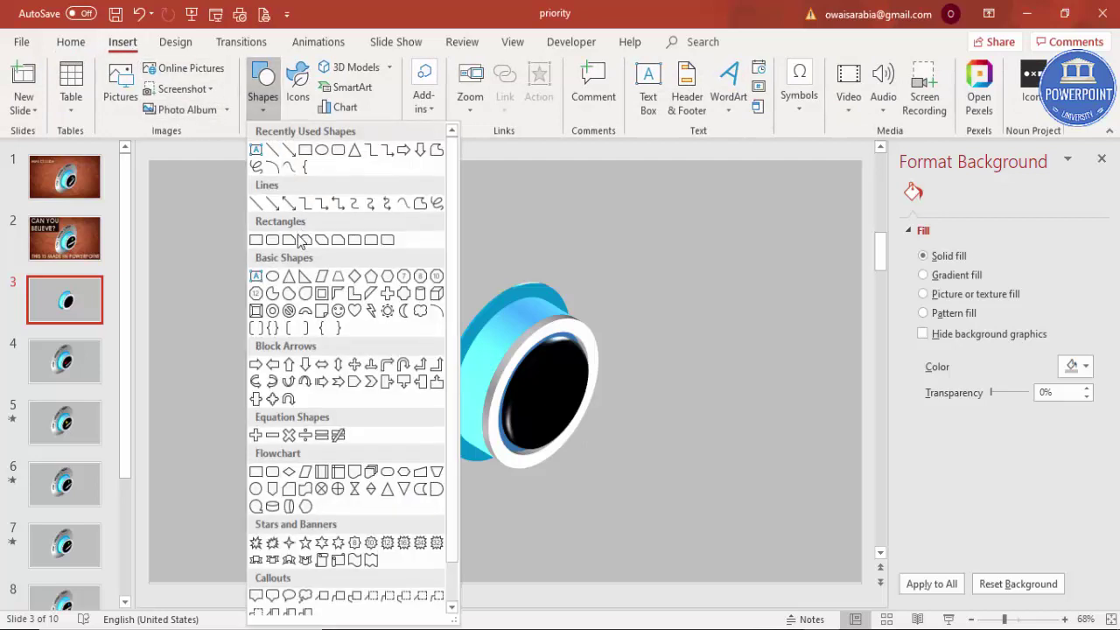
left_click(274, 279)
mouse_move(248, 241)
left_mouse_down()
mouse_move(350, 385)
mouse_move(490, 482)
mouse_move(492, 499)
left_mouse_up()
Step: Set the new oval's height and width to 5.6" each
left_click(1018, 74)
type("5")
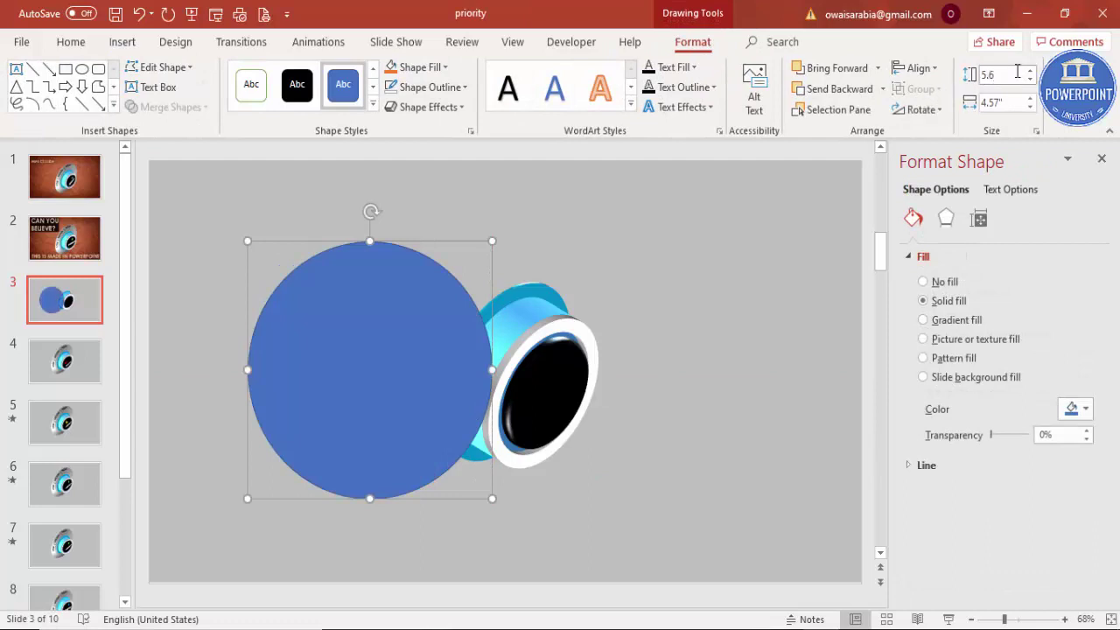
type(".6")
left_click(1011, 98)
type("6.")
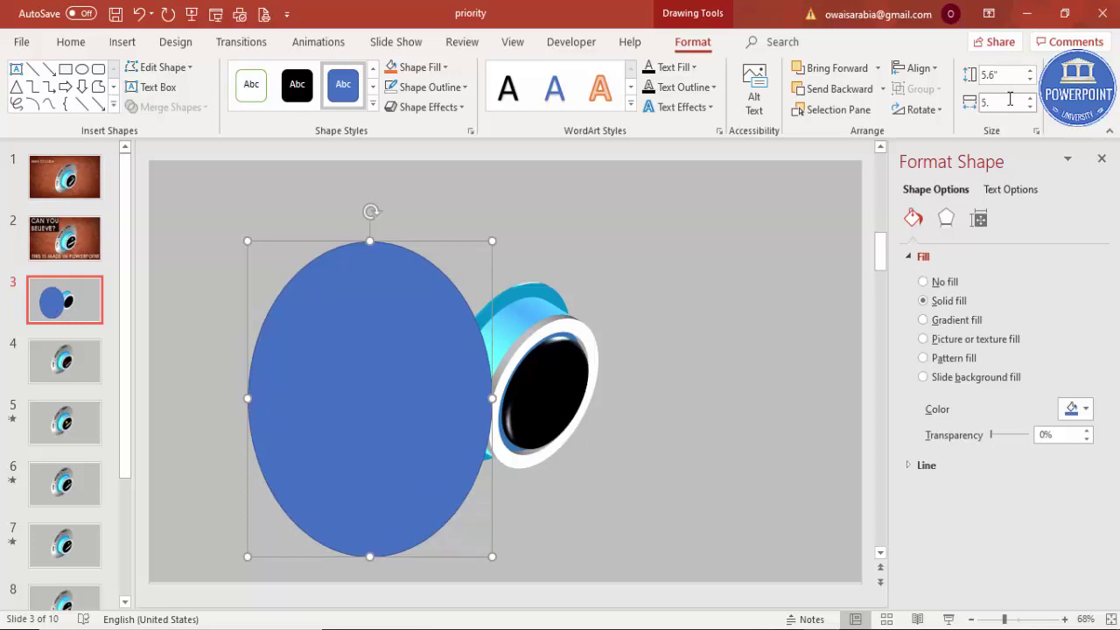
type("6")
key("Return")
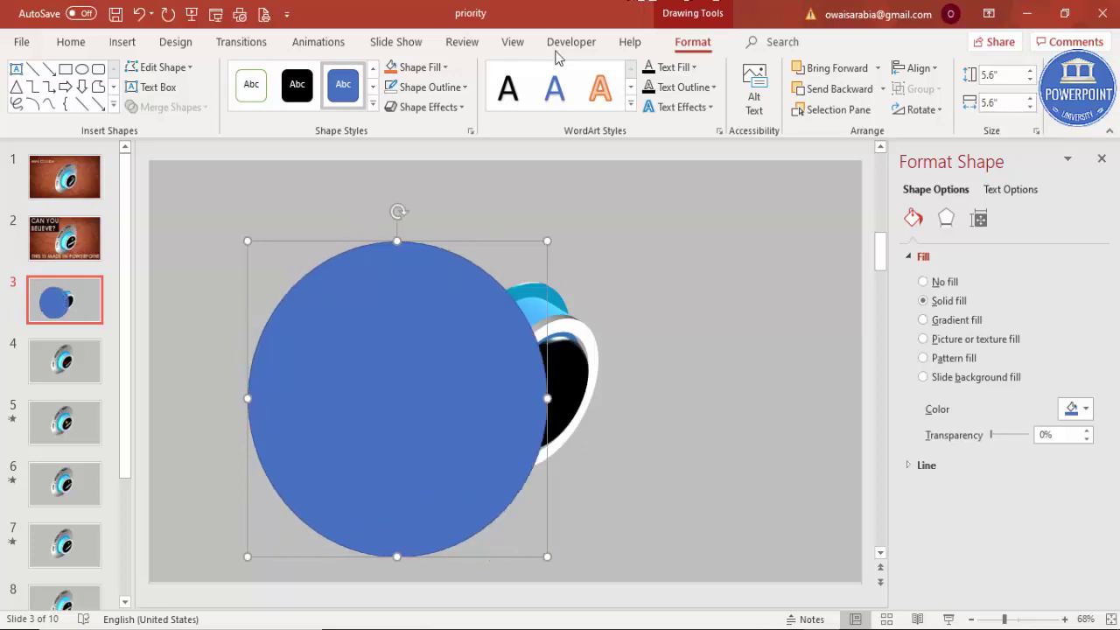
Step: Remove the large circle's outline and give it the gray-white-gray gradient fill with the middle stop at 53%
left_click(451, 96)
left_click(434, 272)
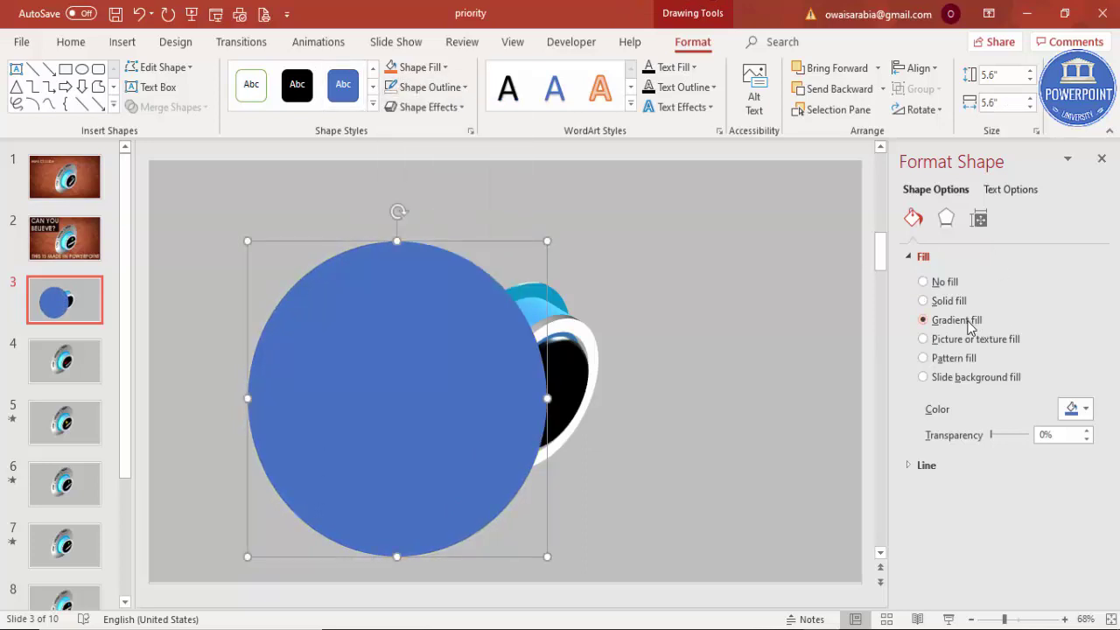
left_click(957, 320)
left_click_drag(998, 531, 988, 531)
Step: Examine the color, position and brightness of the large circle's first, last and middle gradient stops
scroll(1105, 477, "down", 3)
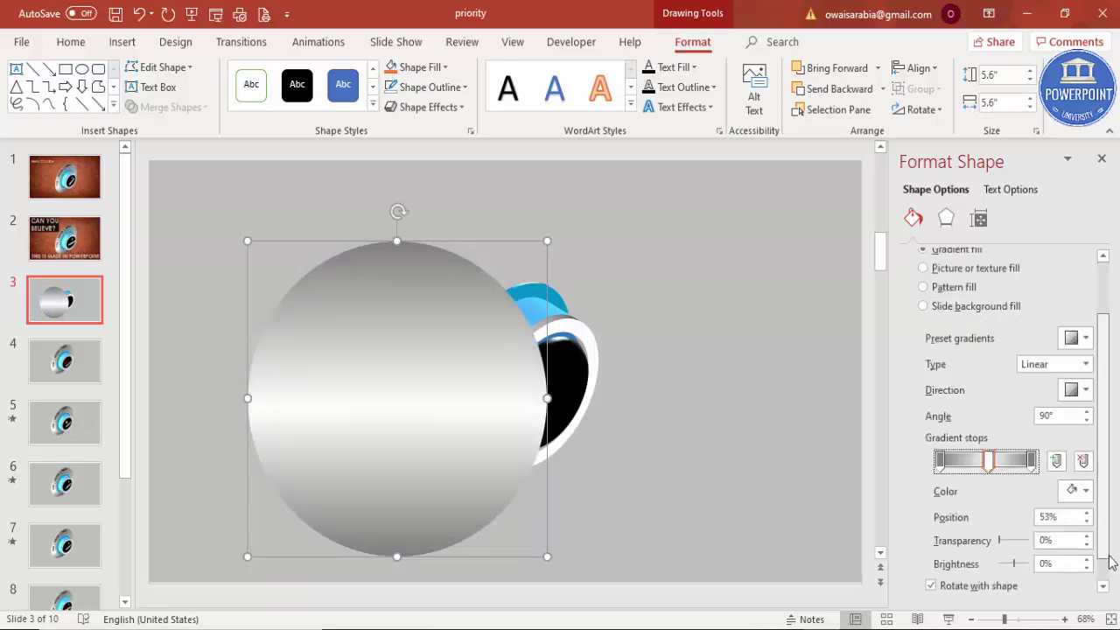
left_click(941, 430)
left_click(1074, 461)
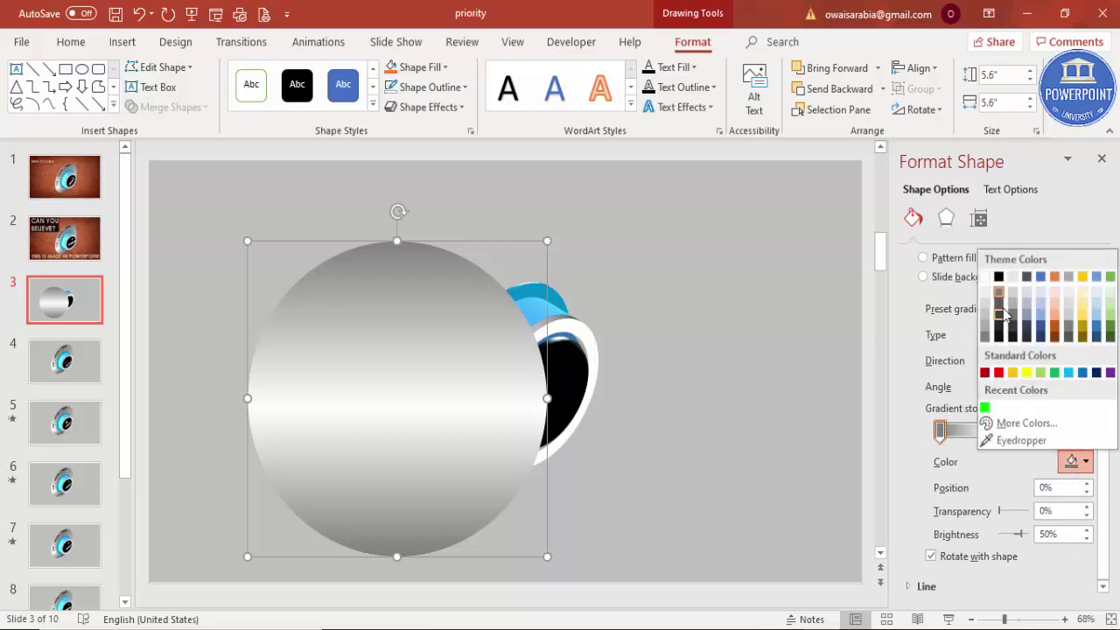
left_click(919, 460)
left_click(1031, 433)
left_click(1075, 461)
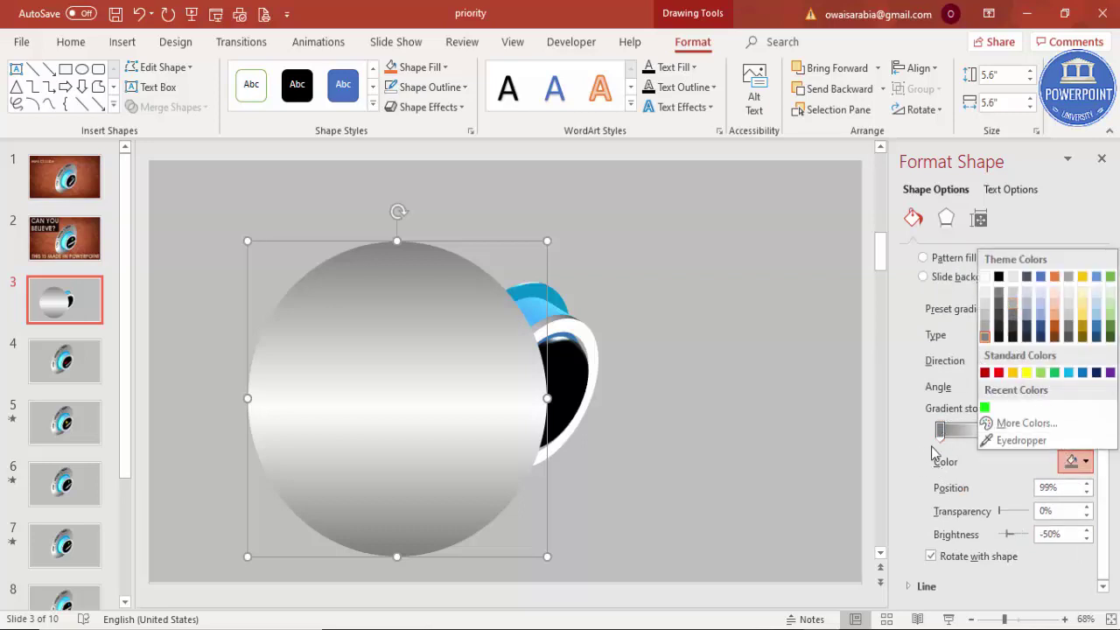
left_click(905, 444)
left_click(993, 431)
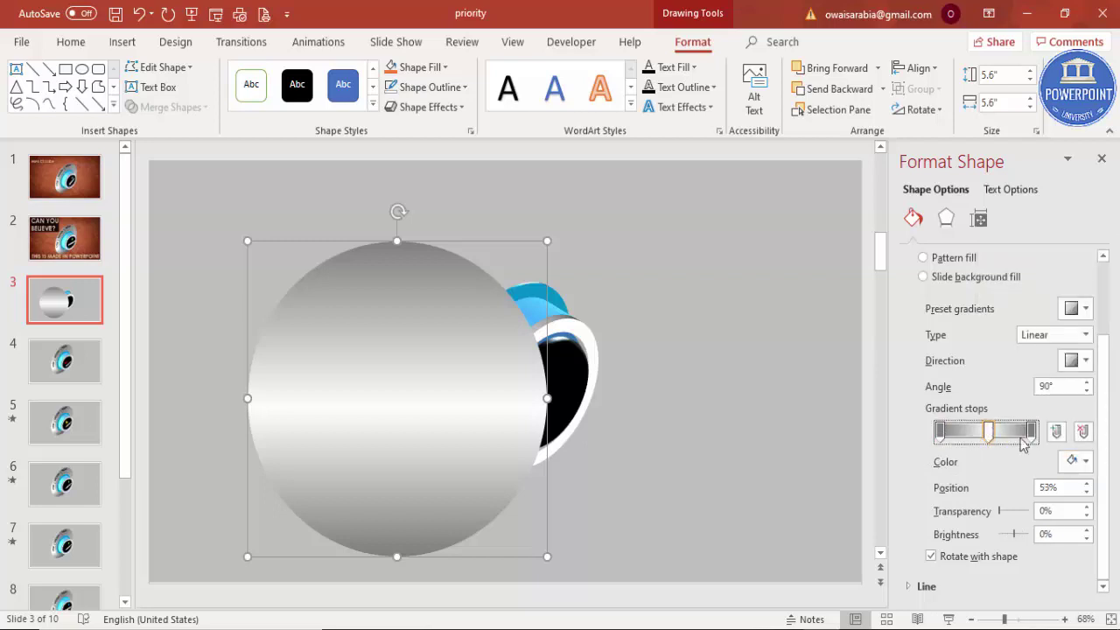
Step: Move the large gradient circle slightly up and left, clear of most of the dial graphic
left_click(641, 397)
left_click(326, 385)
left_click_drag(327, 385, 320, 358)
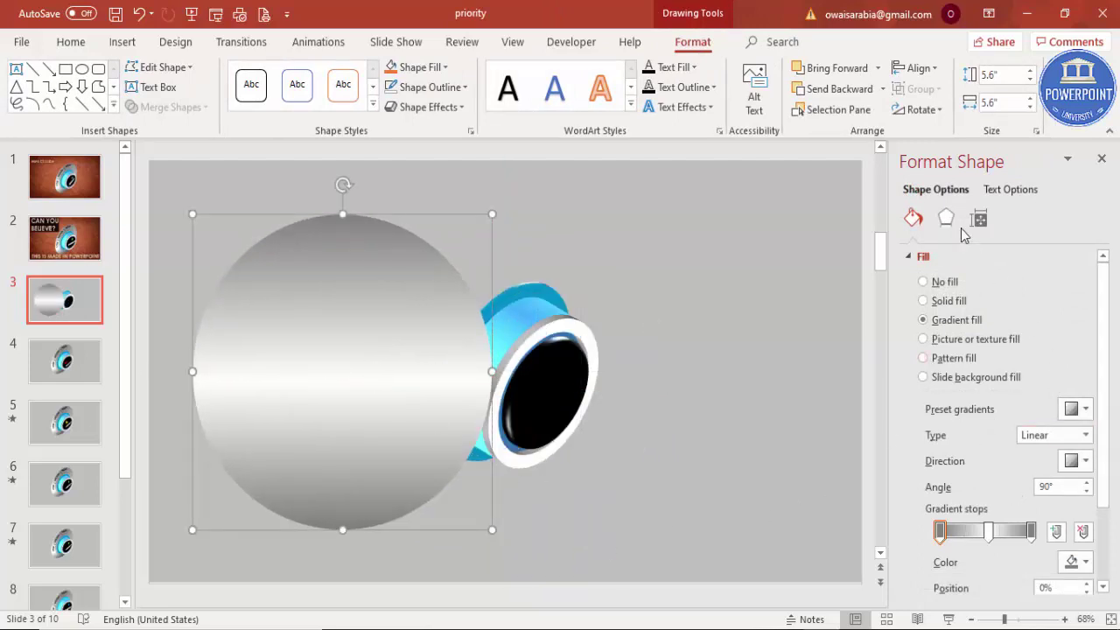
Step: Tilt the large gradient circle with the second Parallel 3-D rotation preset
left_click(912, 256)
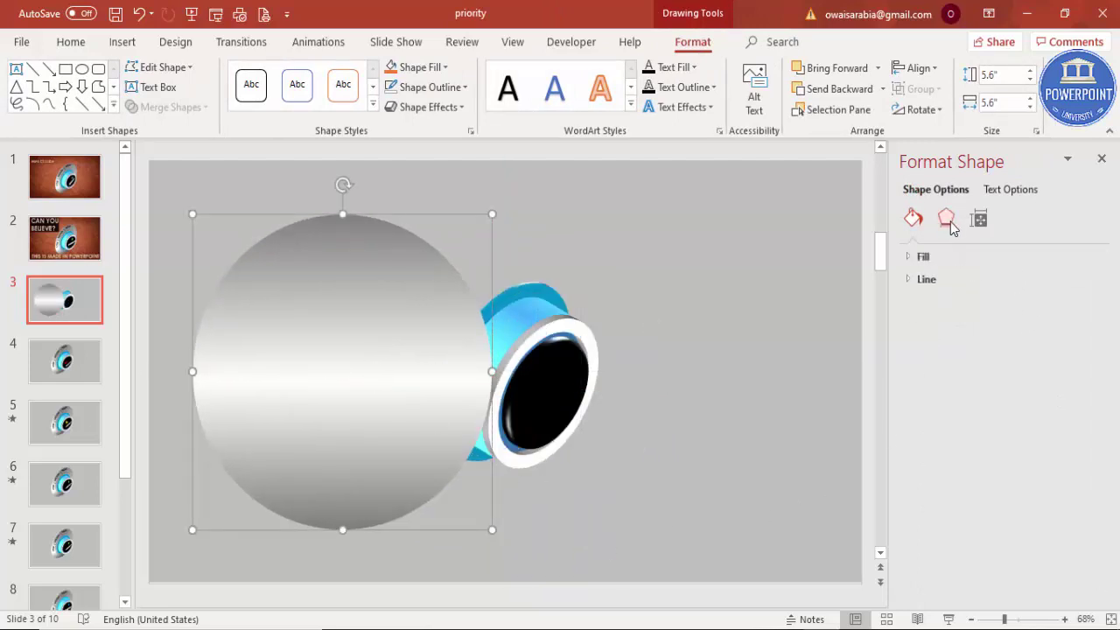
left_click(946, 218)
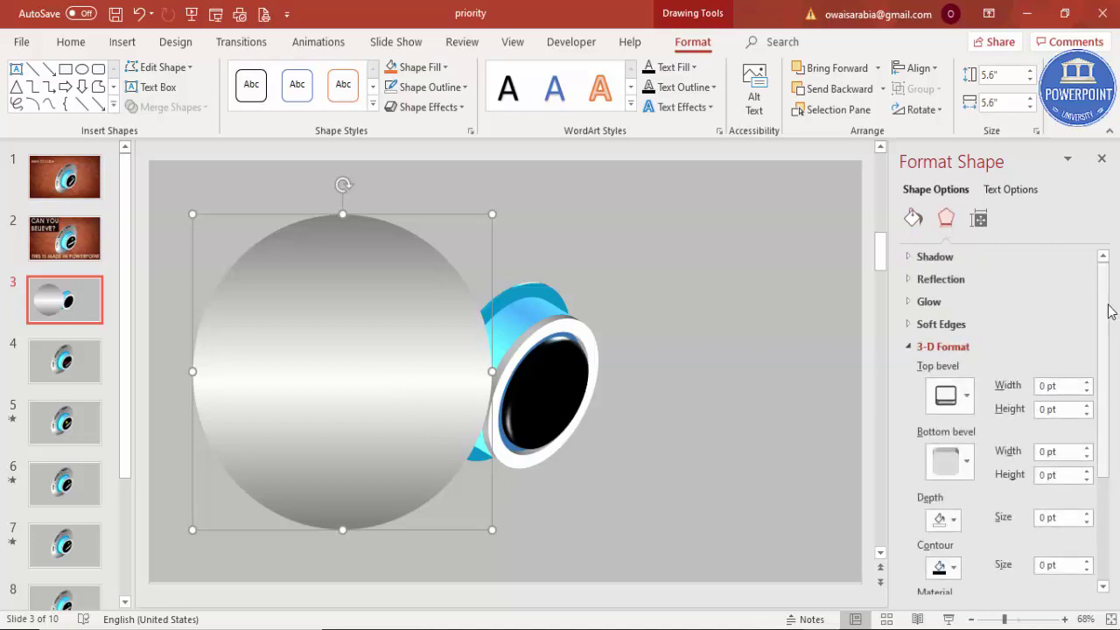
left_click_drag(1110, 310, 1109, 464)
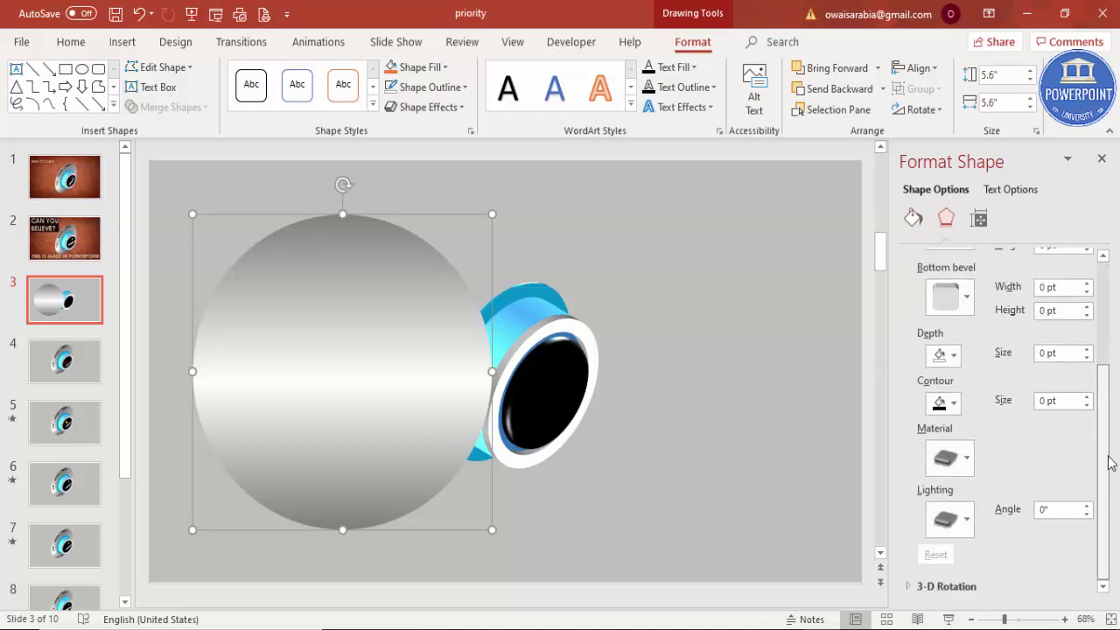
left_click(963, 587)
left_click_drag(1104, 428, 1101, 531)
left_click(1066, 399)
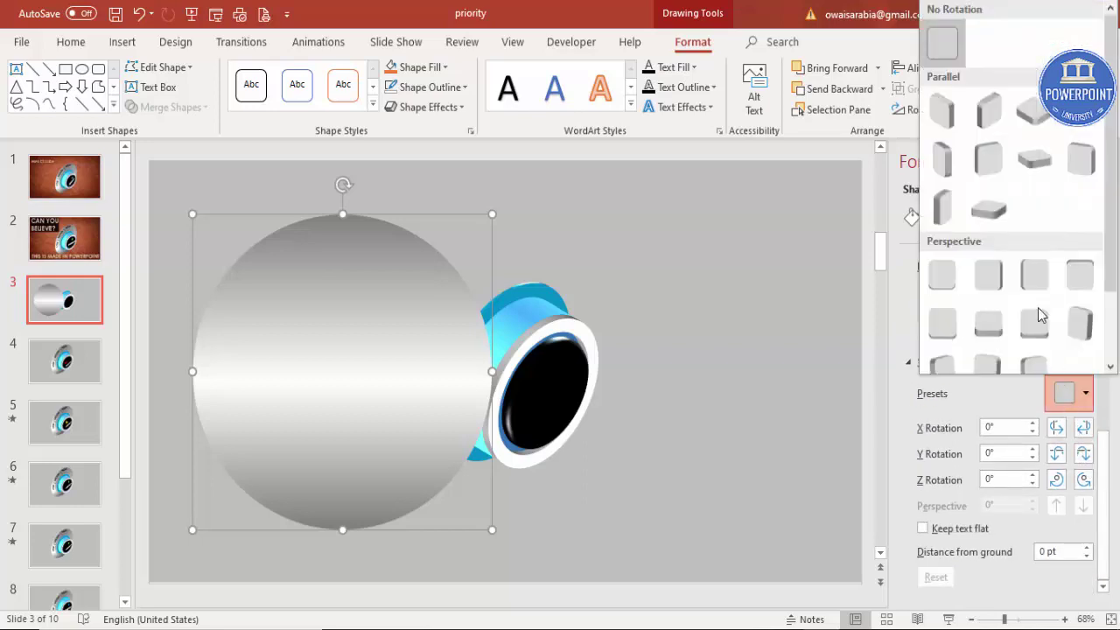
left_click(991, 112)
Step: Move the tilted gradient disc onto the dial graphic, send it to the back and position it behind the blue disc
left_click_drag(339, 395, 519, 405)
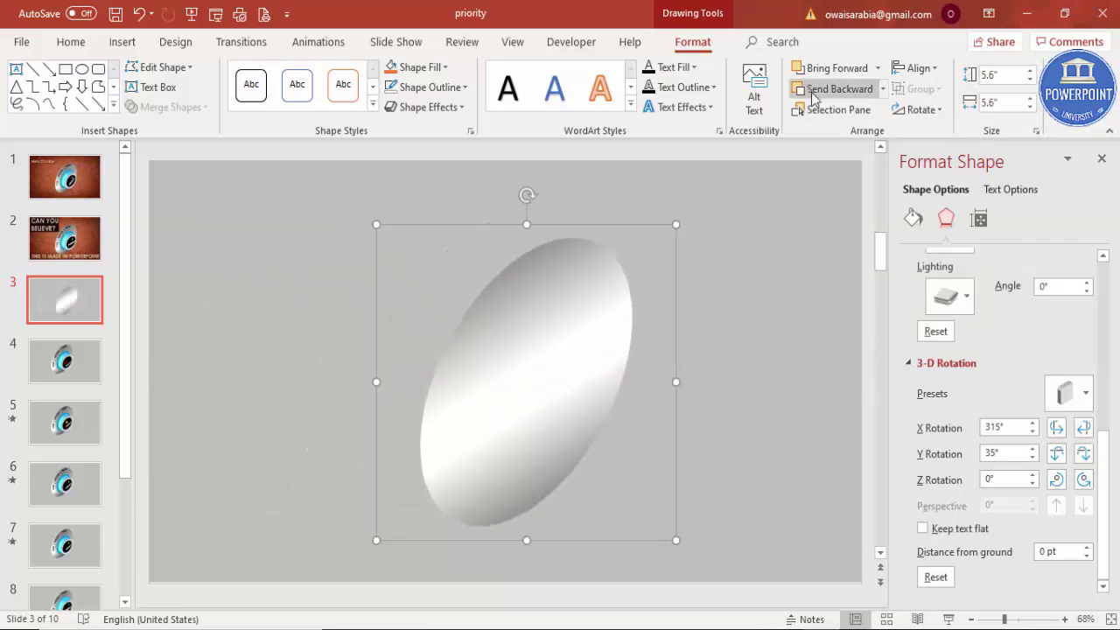
left_click(883, 89)
left_click(863, 131)
left_click_drag(615, 251, 581, 267)
left_click(722, 294)
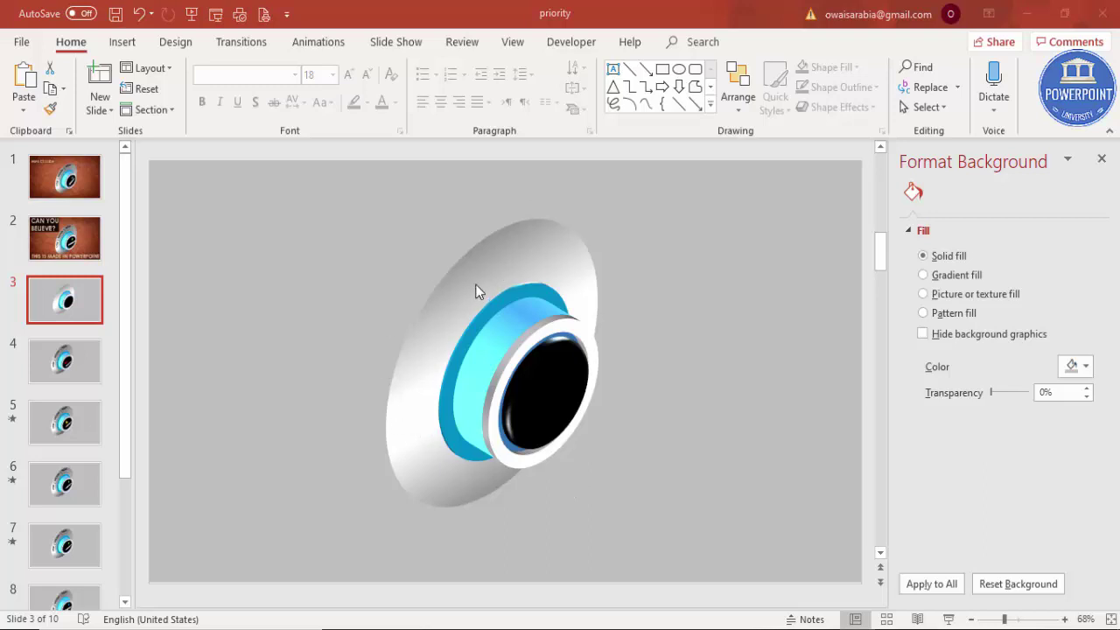
Step: Apply the Angle top bevel, first in the gallery's second row, to the large gradient disc
left_click(485, 260)
left_click(484, 260)
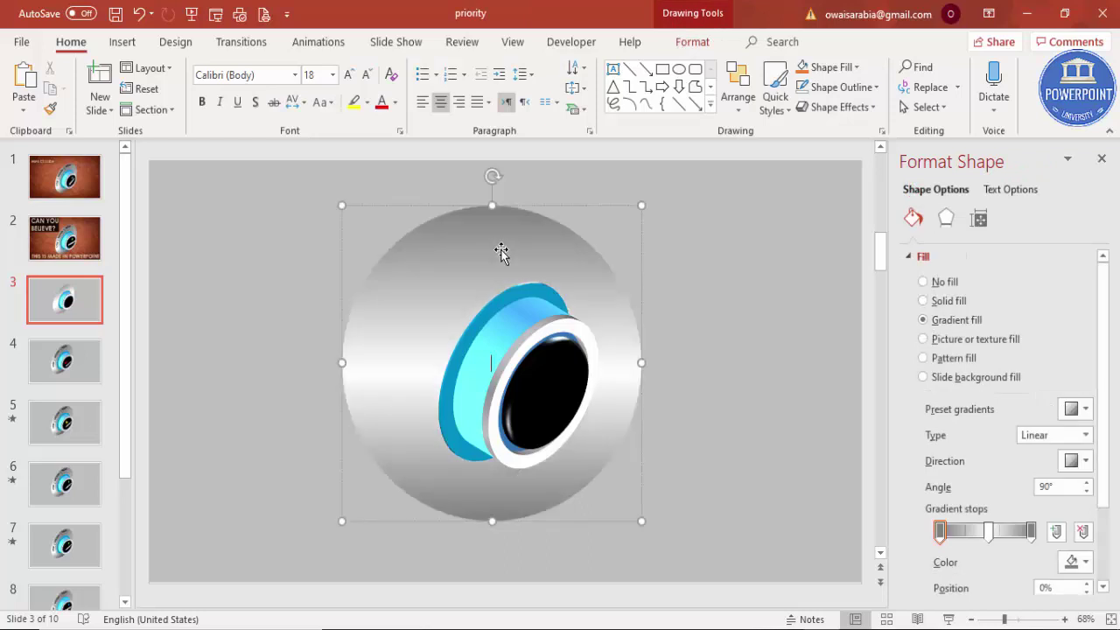
left_click(947, 225)
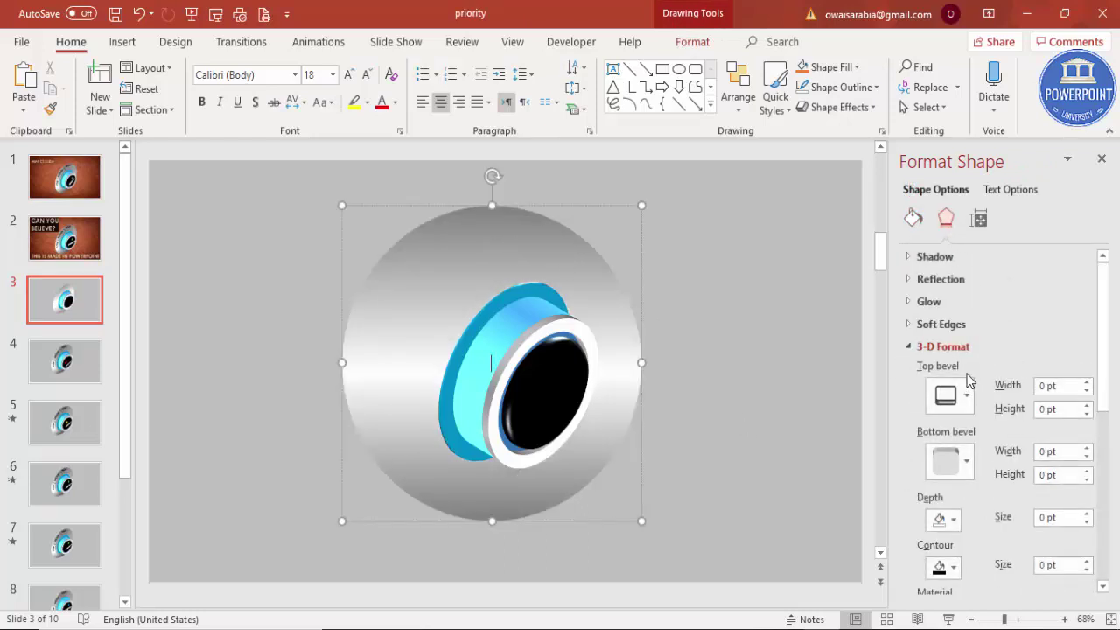
left_click(966, 394)
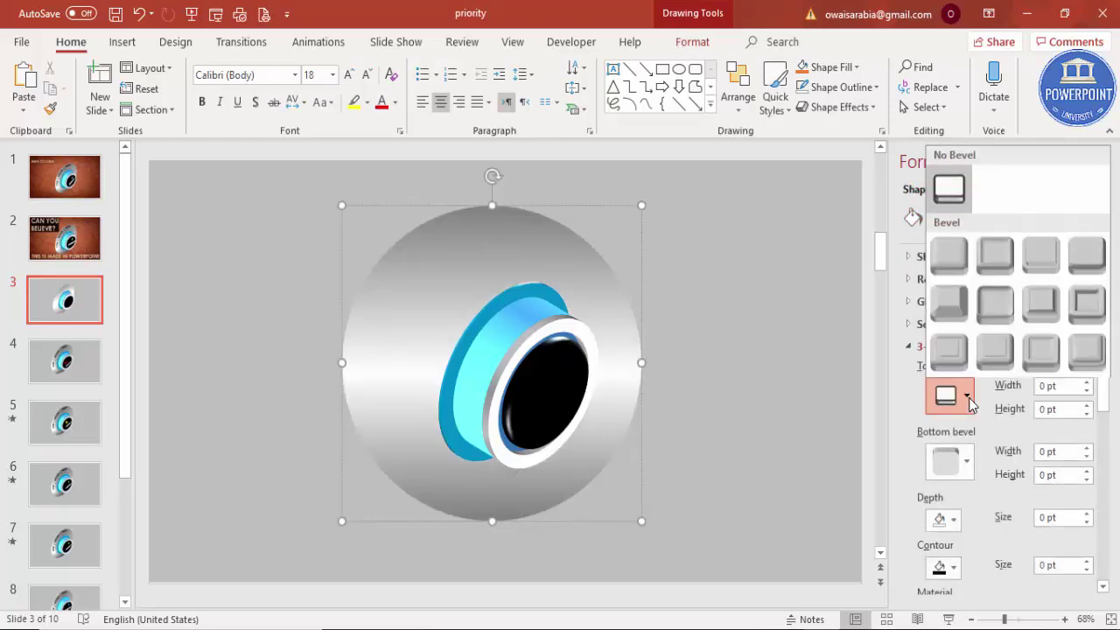
left_click(956, 308)
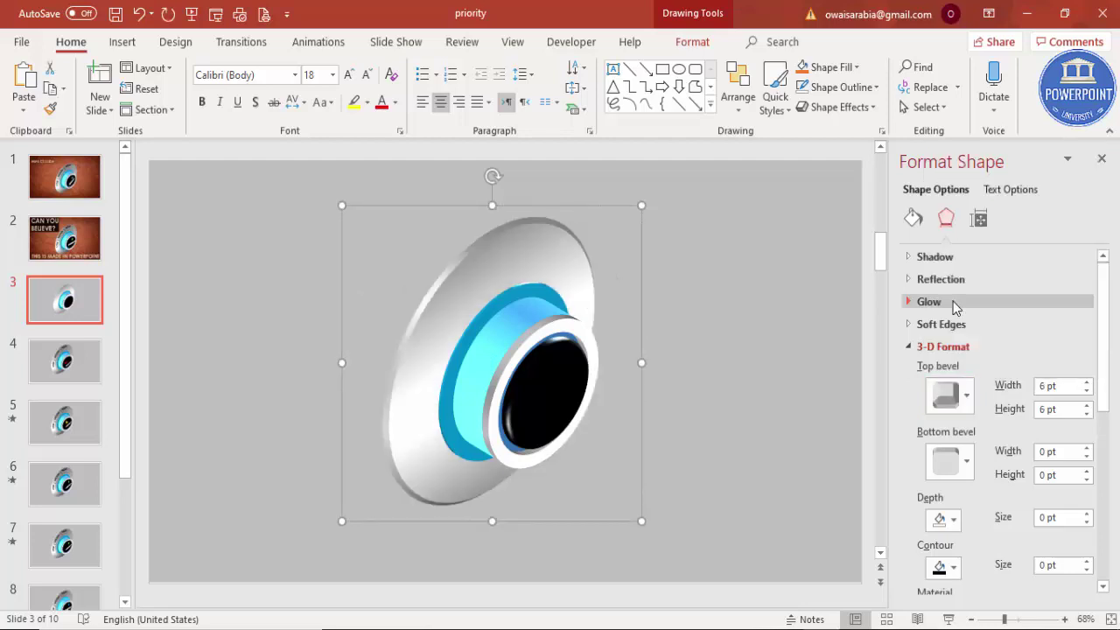
Step: Set the gradient disc's top bevel to 45 pt width and 11.5 pt height
left_click(1087, 385)
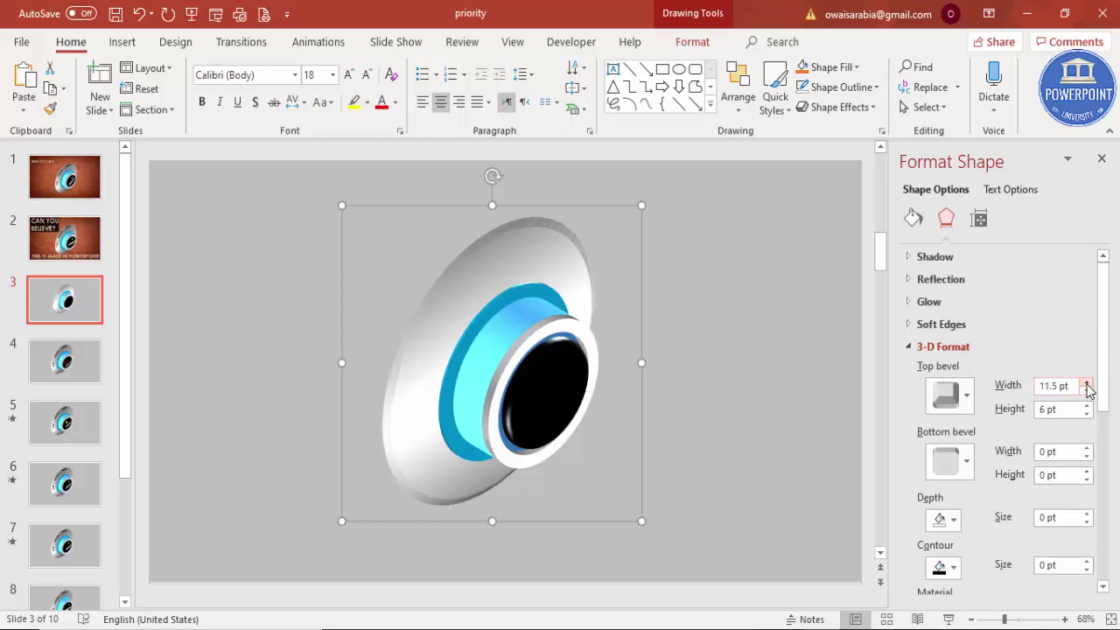
left_click(1087, 385)
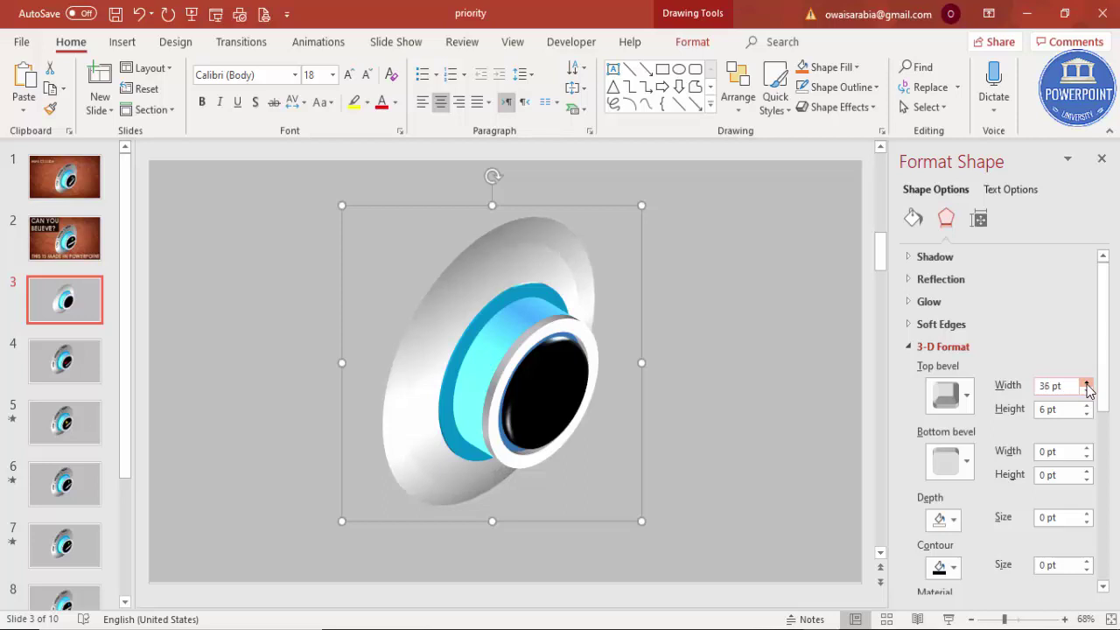
left_click(1087, 385)
left_click(1087, 385)
left_click(1086, 406)
left_click(1086, 406)
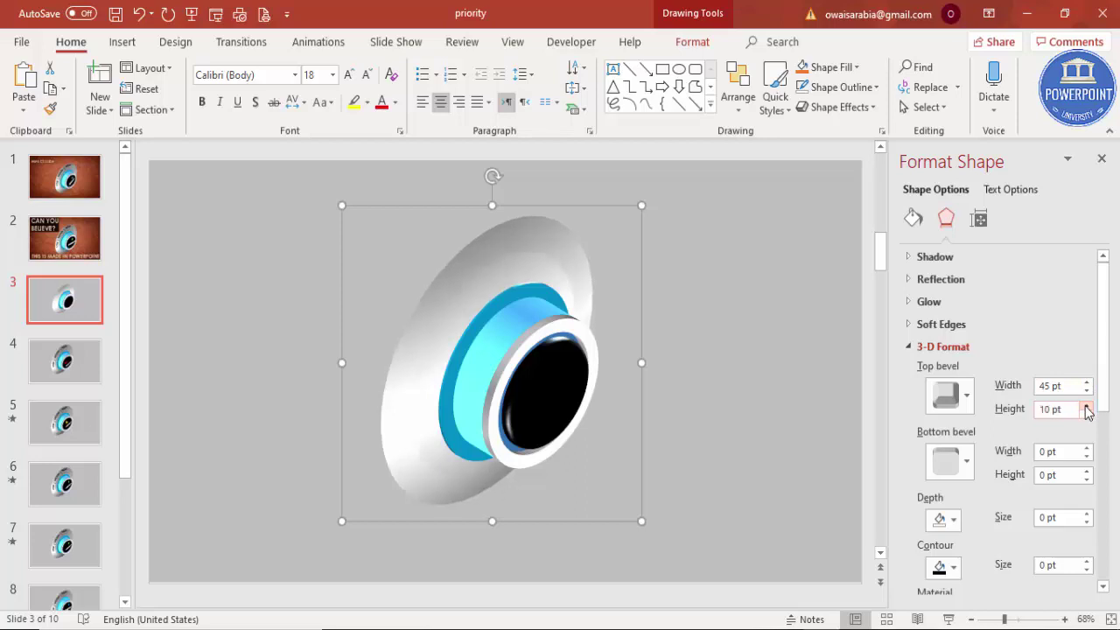
left_click(1086, 406)
left_click(1086, 406)
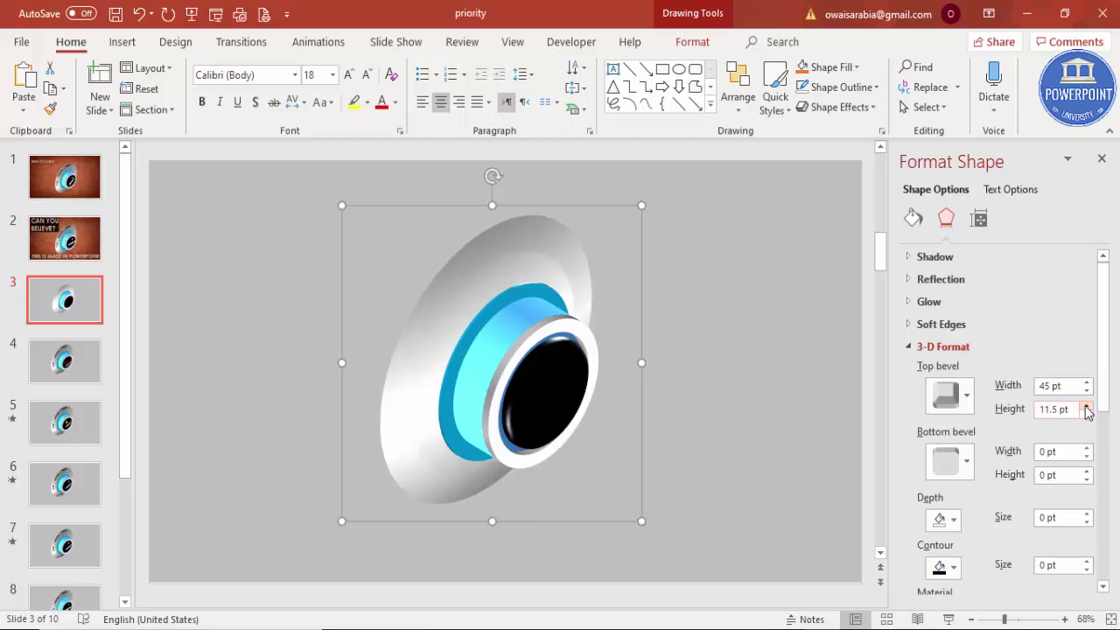
Step: Apply the Angle bottom bevel to the gradient disc and set its height to 3.5 pt
left_click(947, 465)
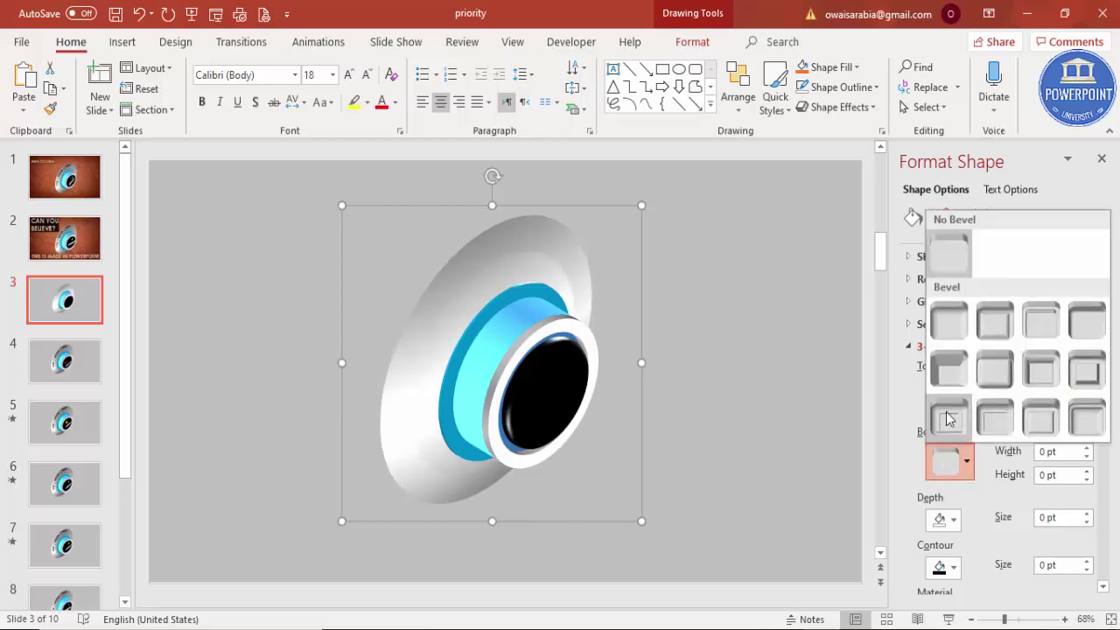
left_click(952, 371)
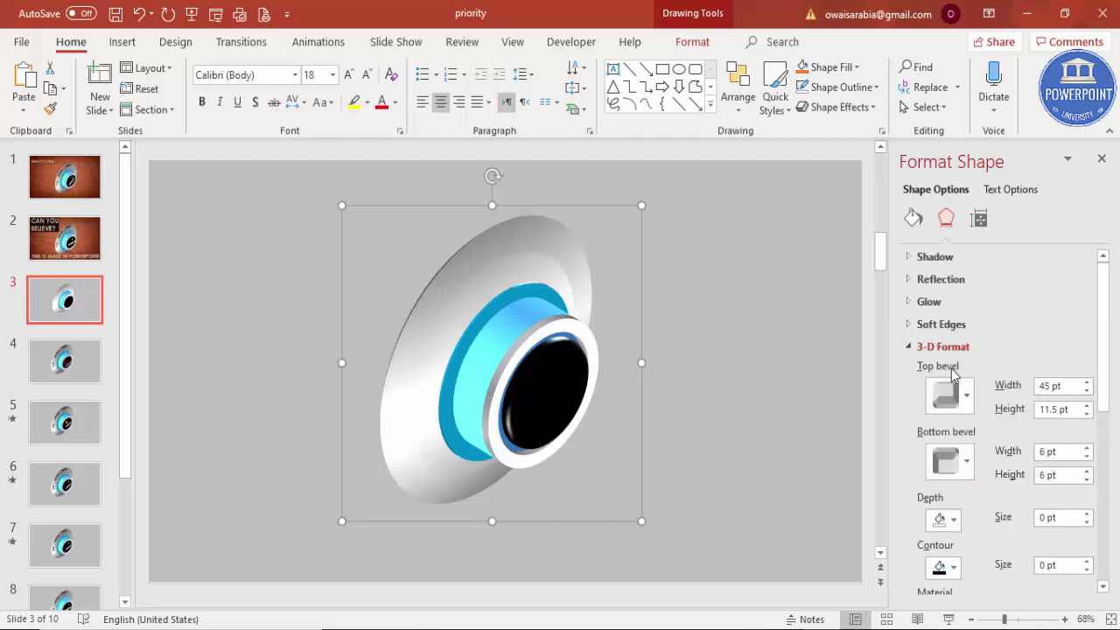
left_click(1086, 480)
left_click(1086, 480)
left_click(1086, 480)
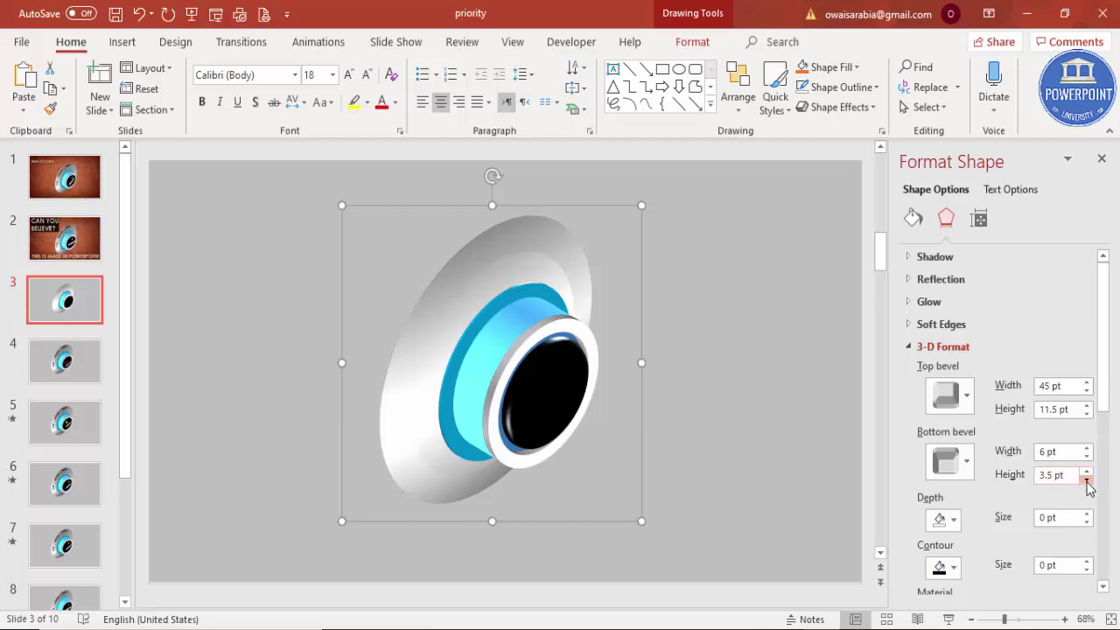
Step: Set the gradient disc's bottom bevel height to 0 pt and its depth size to 3 pt
left_click(1086, 480)
left_click(1086, 479)
left_click(1087, 515)
left_click(1087, 515)
left_click(1087, 514)
left_click(1087, 515)
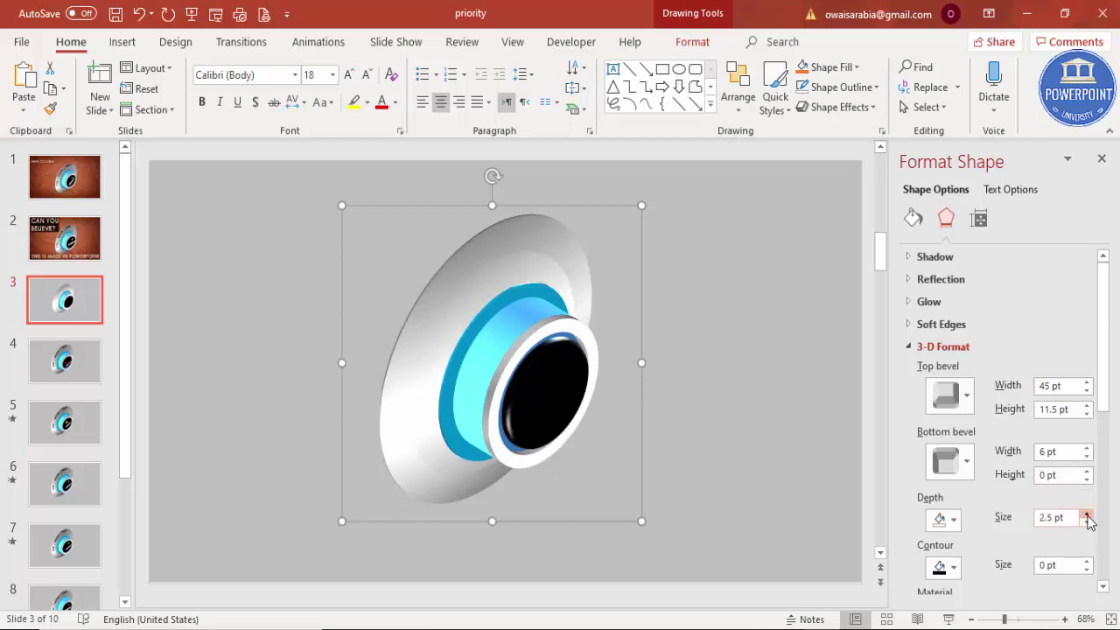
left_click(1087, 514)
Step: Apply Flat lighting and the Dark Edge material to the large gradient disc
left_click_drag(1106, 383, 1110, 504)
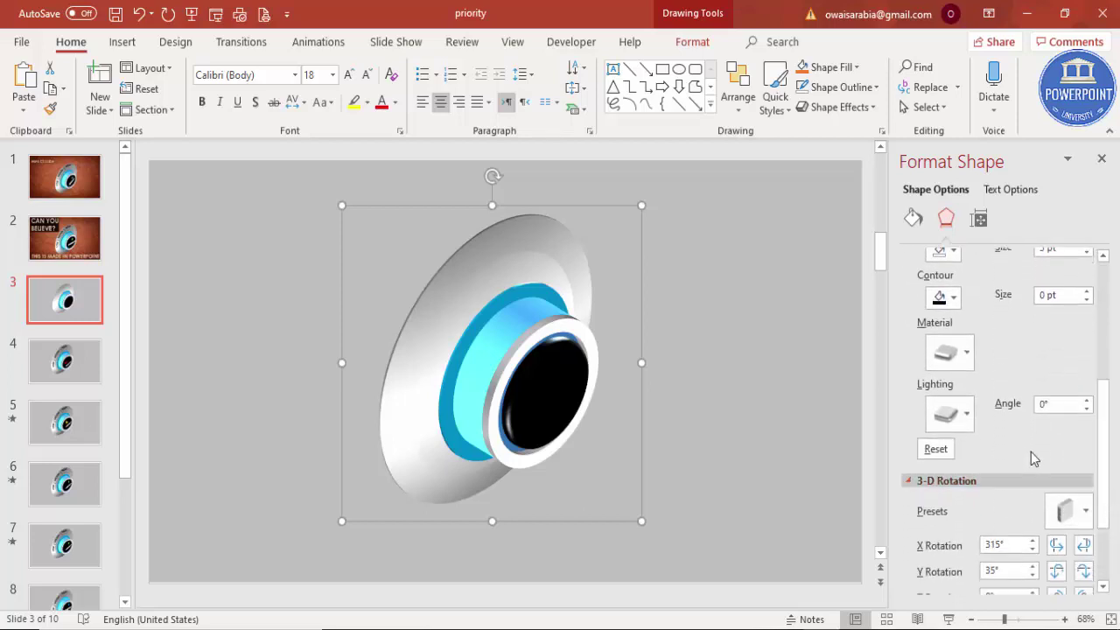
left_click(949, 418)
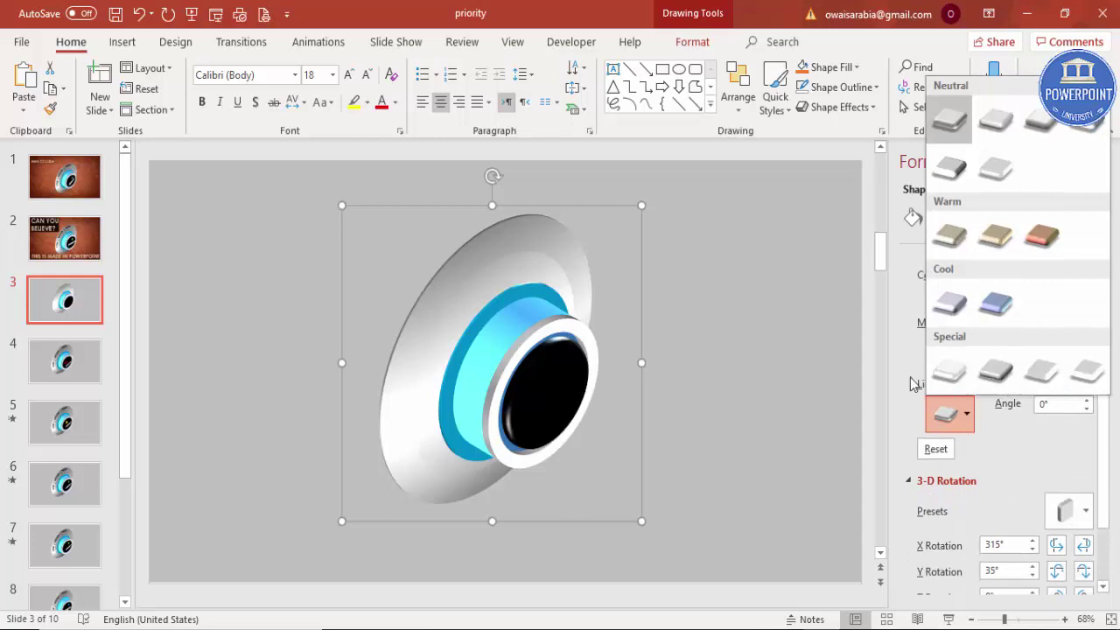
left_click(949, 372)
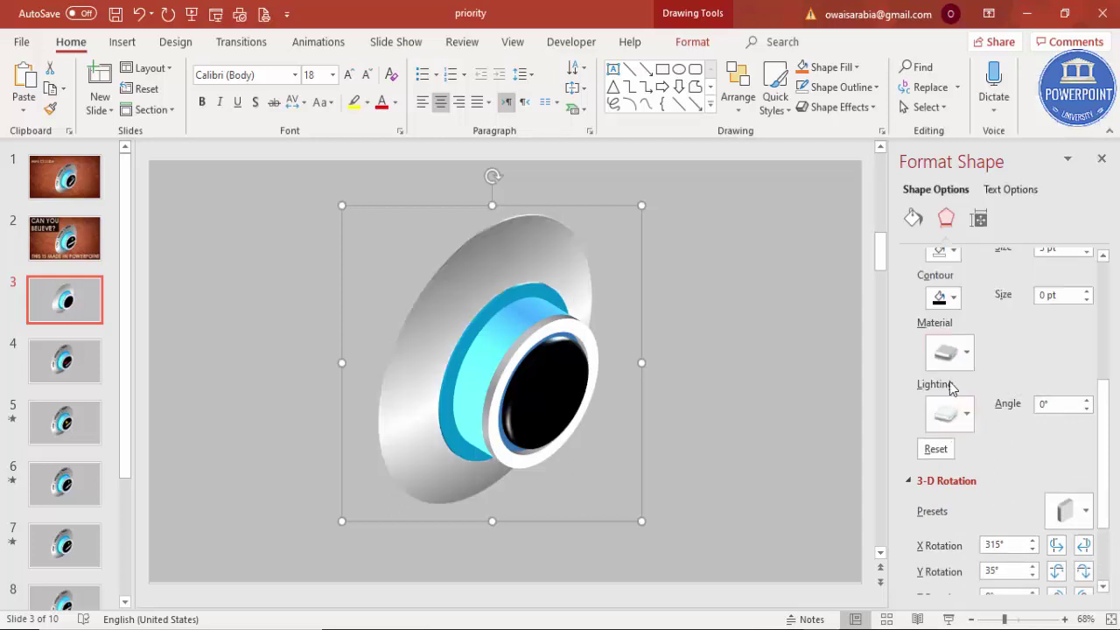
left_click(951, 354)
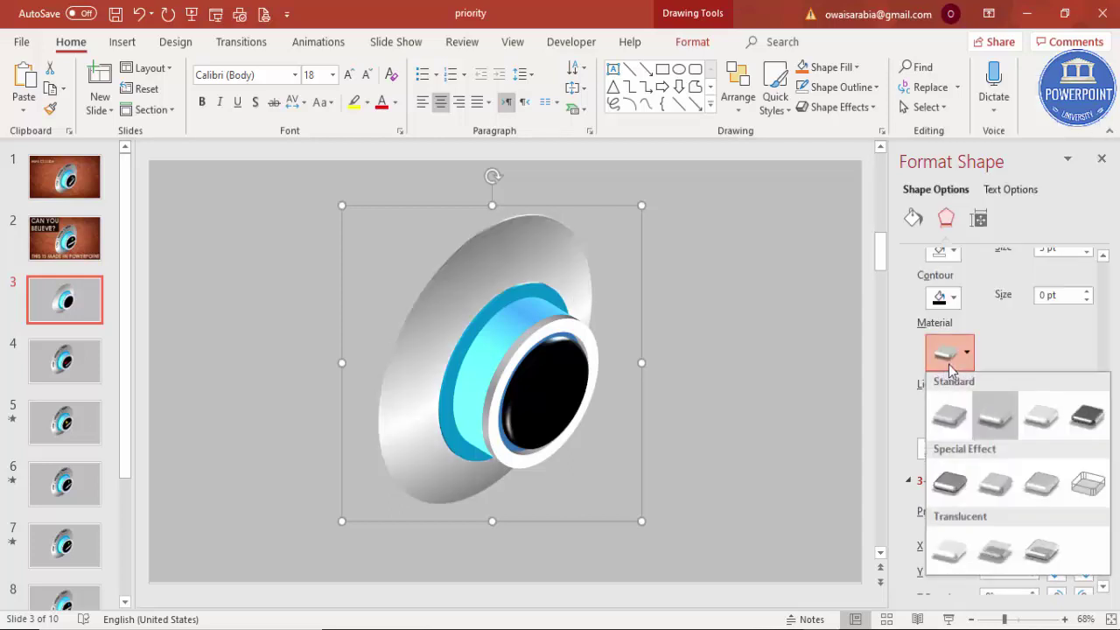
left_click(958, 489)
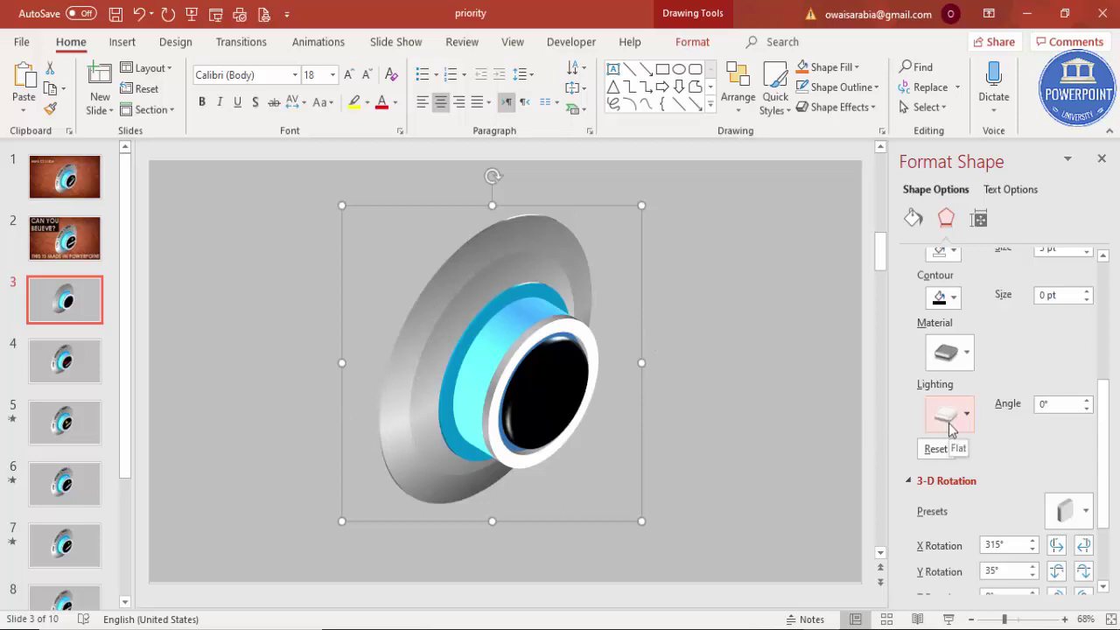
Step: Change the gradient disc's lighting to Bright Room, the last preset in the Special group
scroll(945, 511, "up", 2)
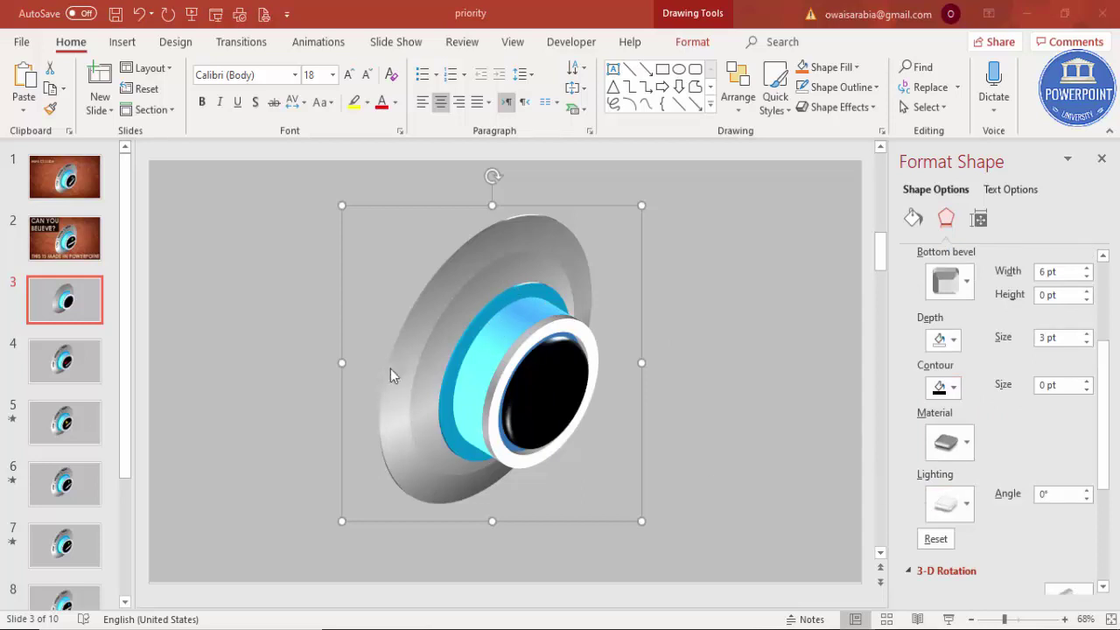
left_click(945, 506)
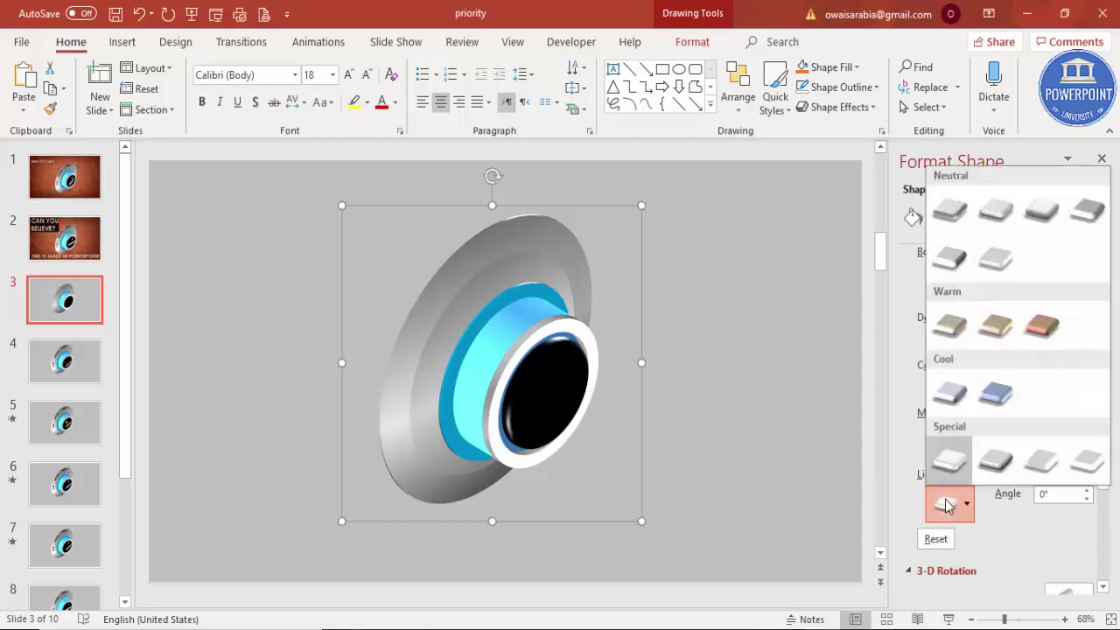
left_click(1087, 463)
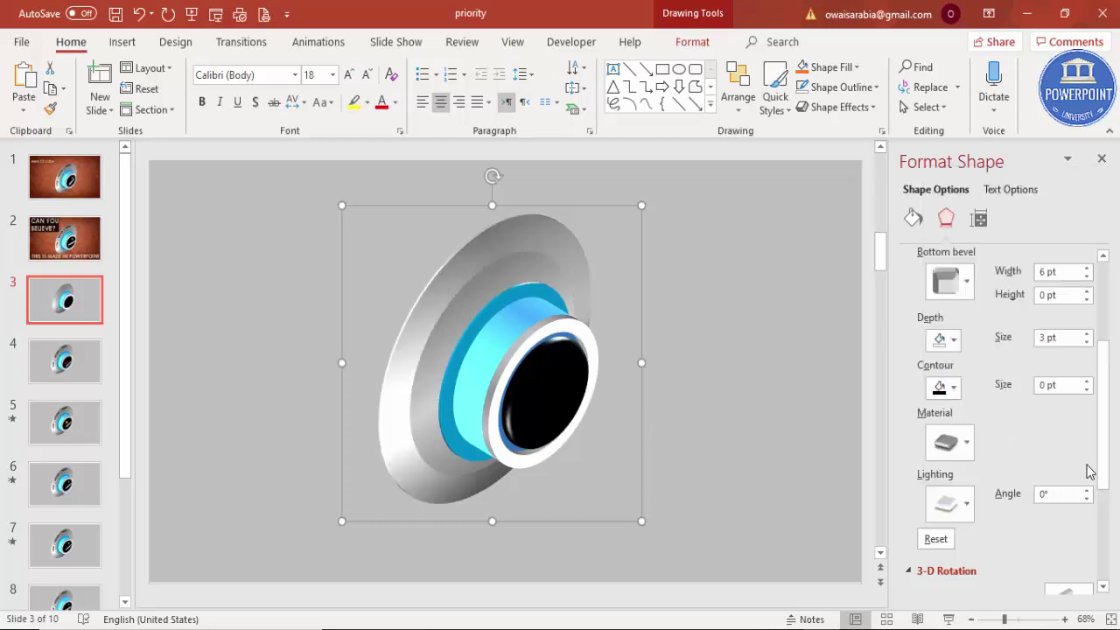
Step: Try the Soft Edge special-effect material on the gradient disc and switch it back to Dark Edge
left_click(941, 450)
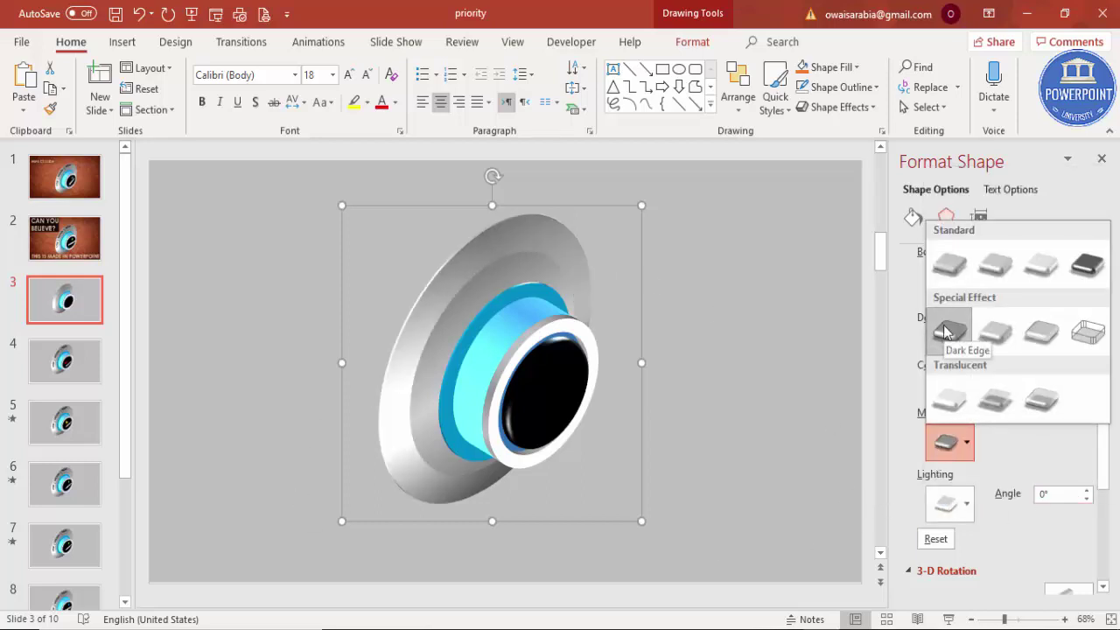
left_click(995, 338)
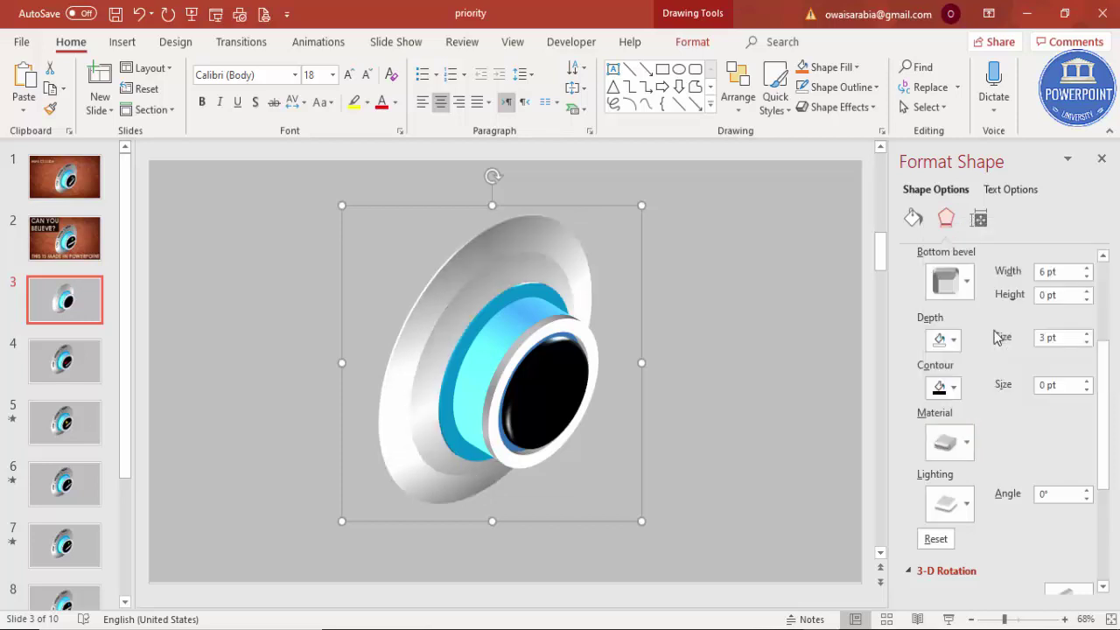
left_click(952, 440)
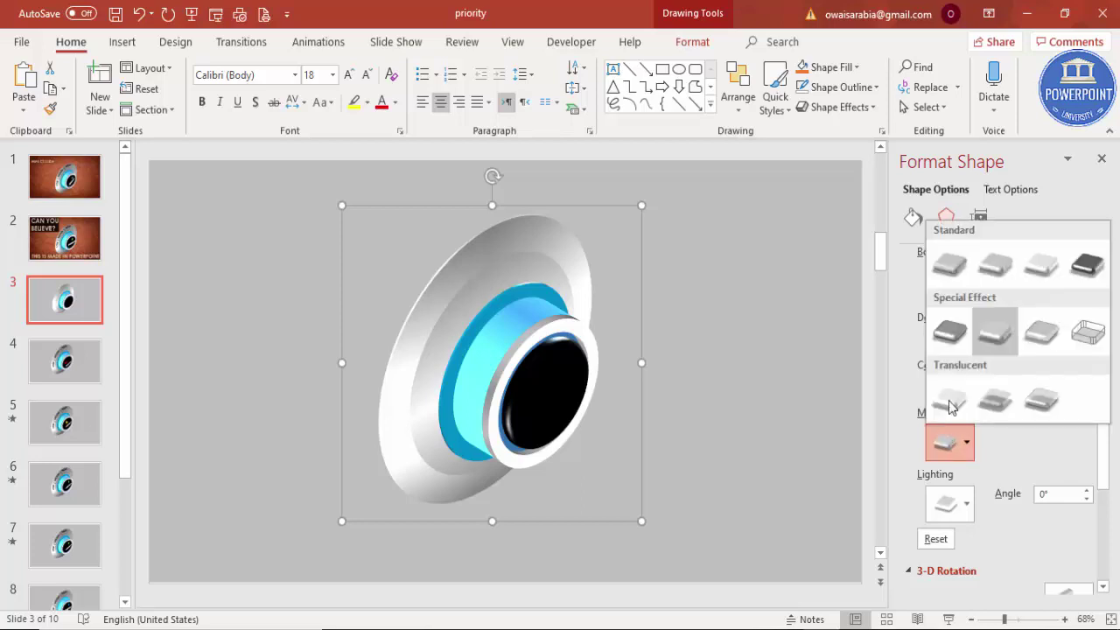
left_click(954, 341)
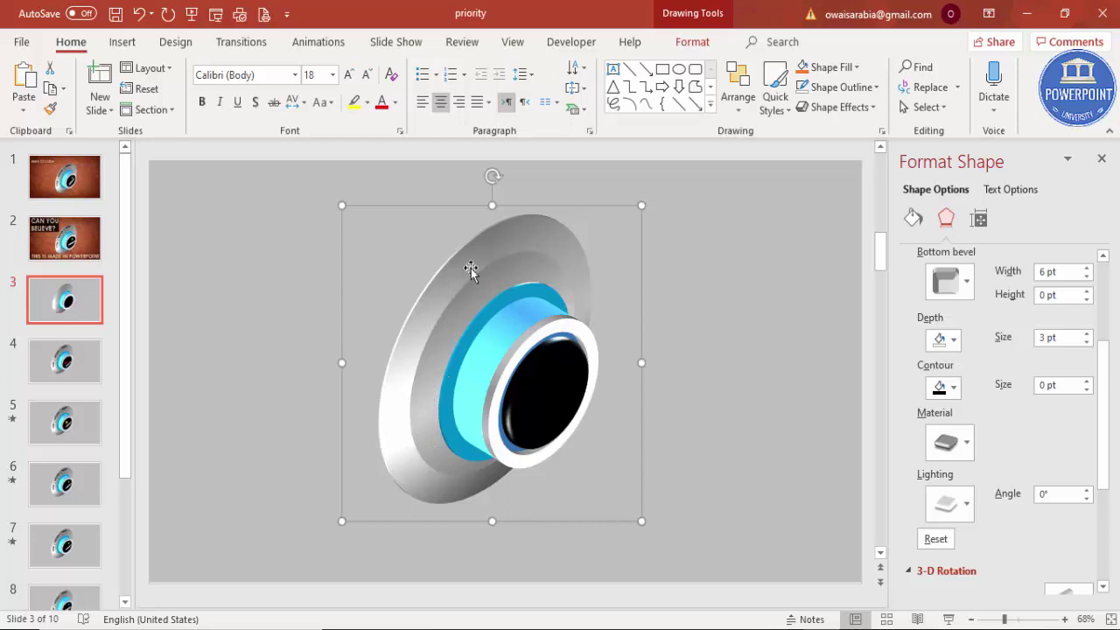
Step: Set the gradient disc's top bevel to 53.5 pt width and 12 pt height, and deselect the disc
left_click_drag(1104, 367, 1109, 298)
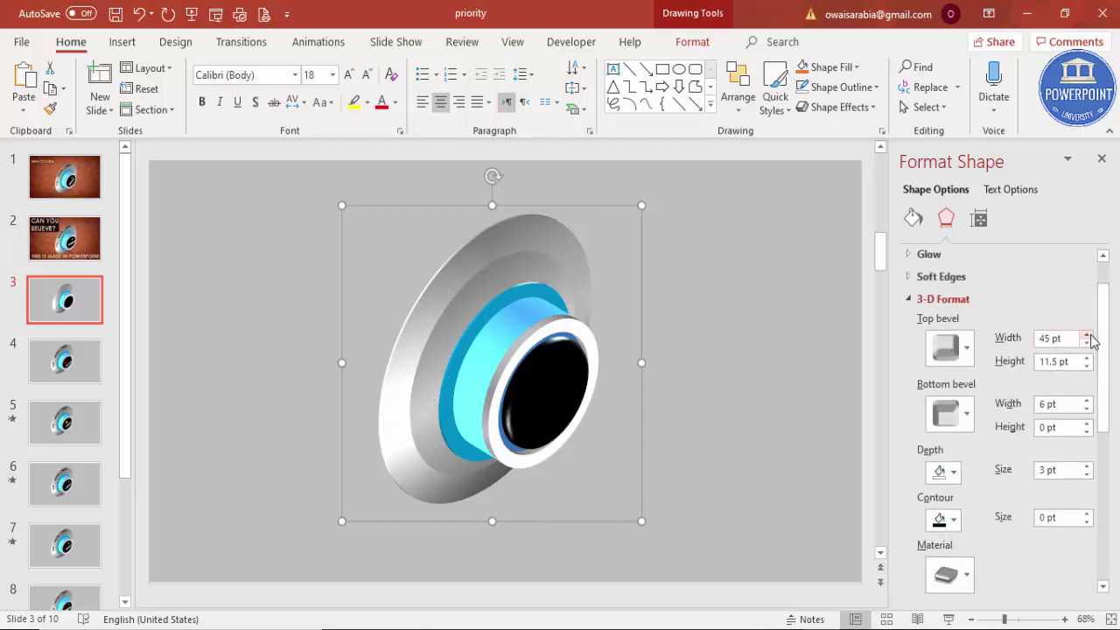
left_click(1086, 335)
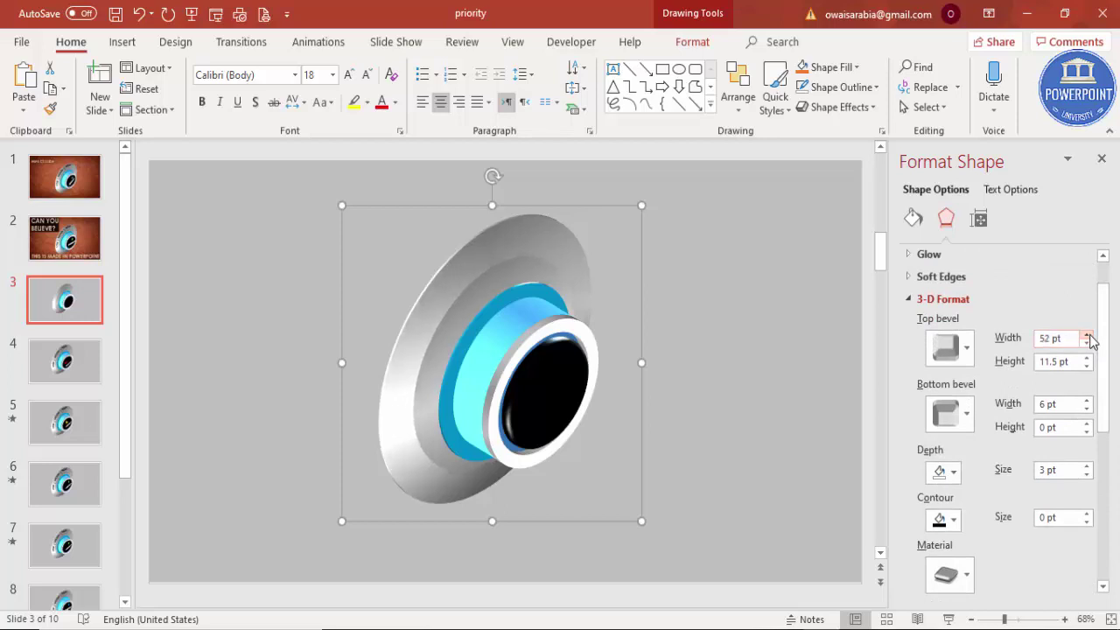
left_click(1086, 336)
left_click(1087, 358)
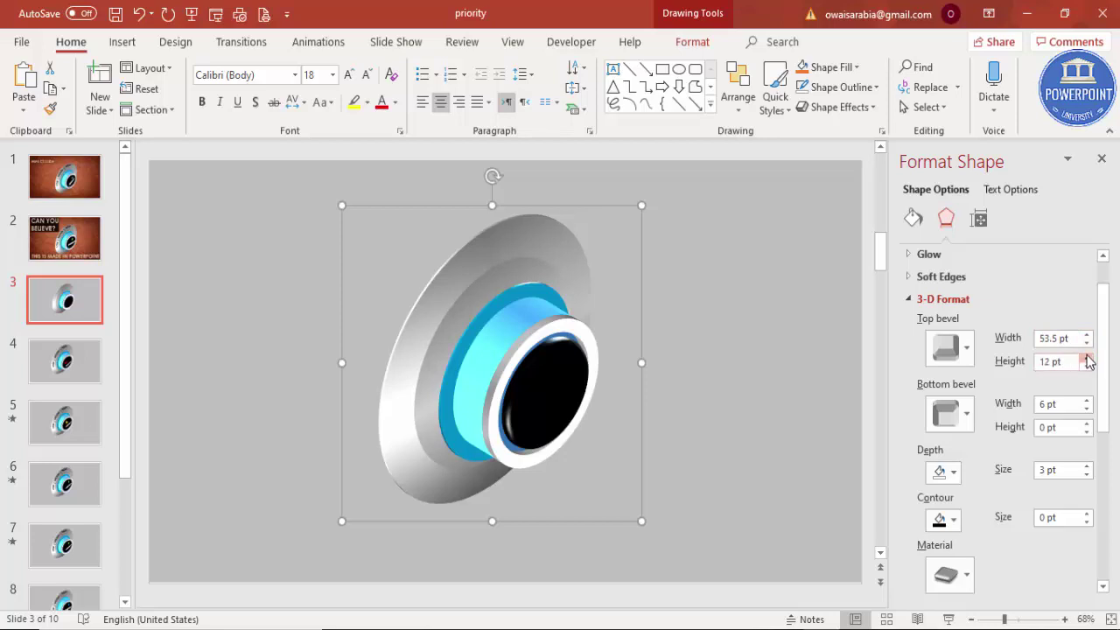
left_click(734, 330)
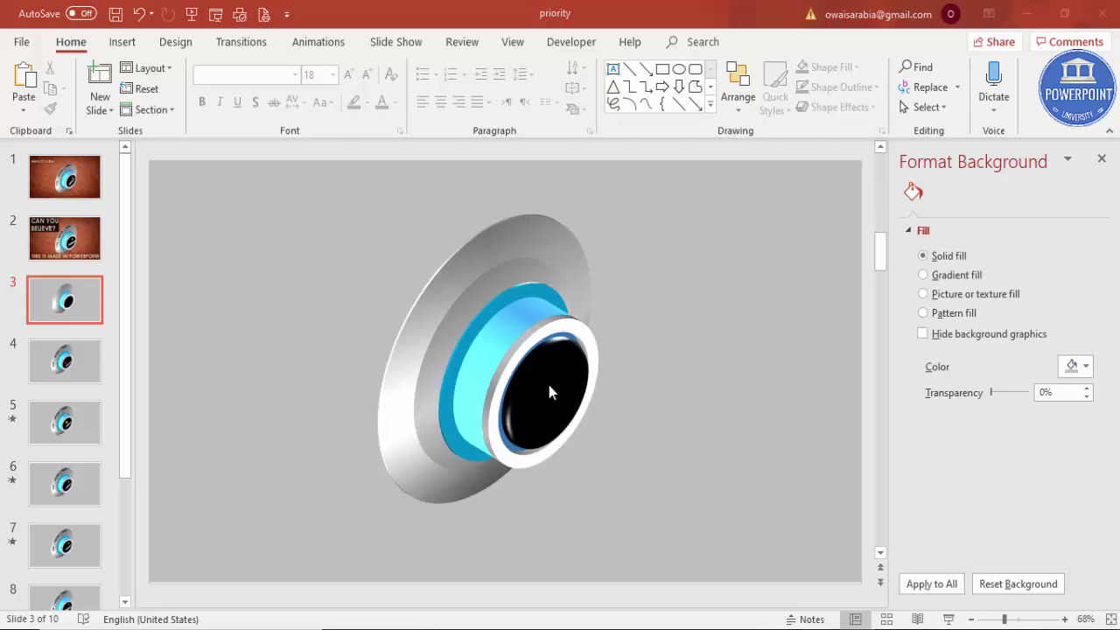
Step: Draw an isosceles triangle about 1.79" high and 1.57" wide in the empty area left of the dial, and remove its outline
left_click(122, 43)
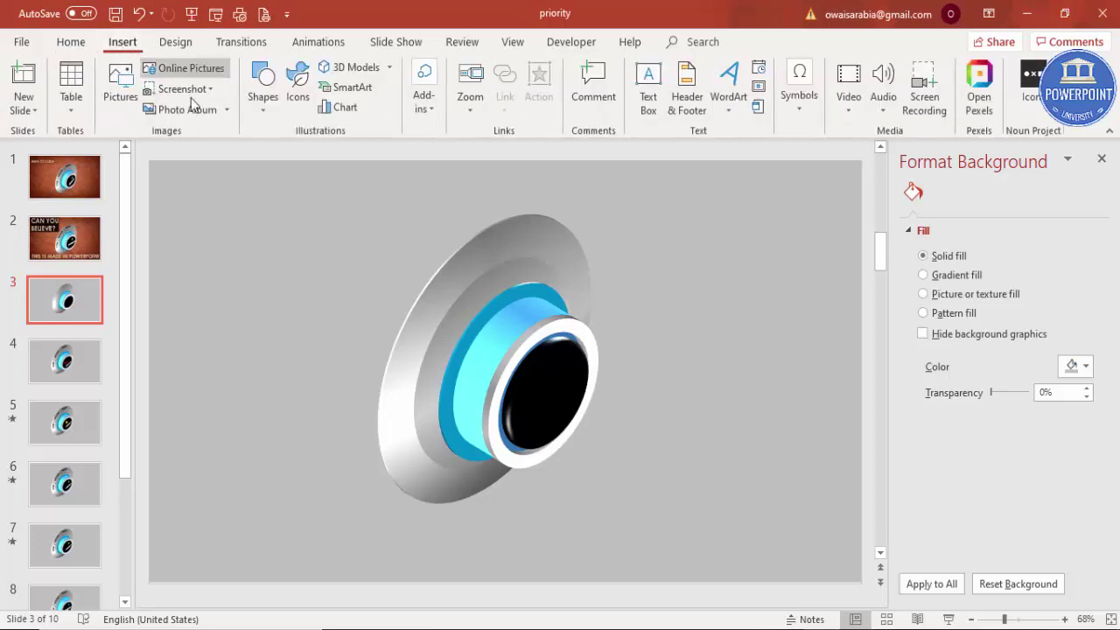
left_click(259, 111)
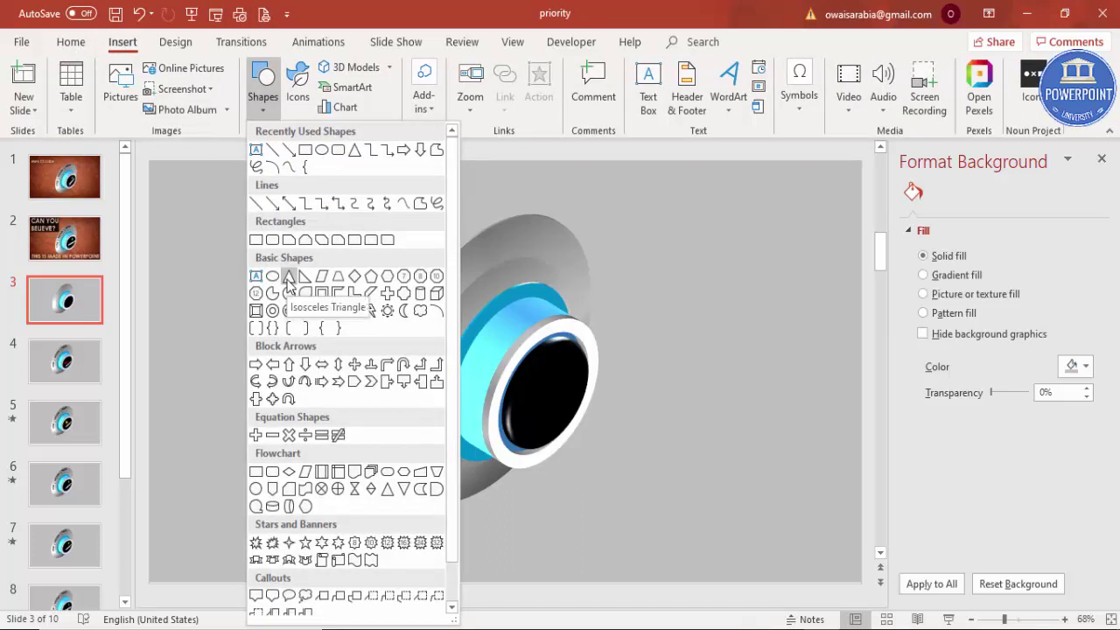
left_click(289, 277)
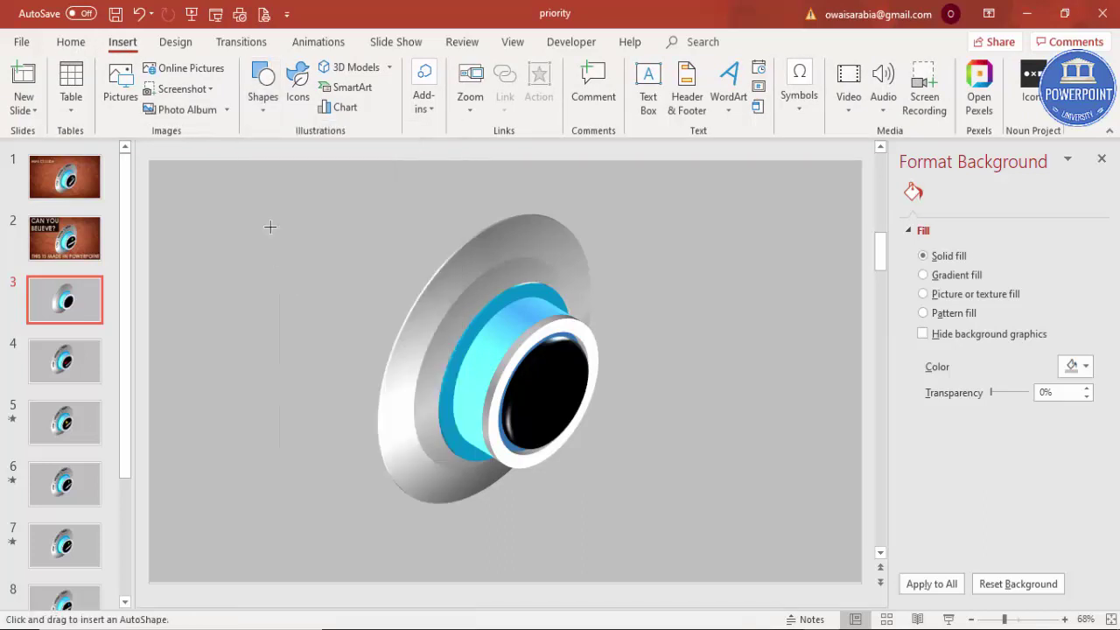
left_click_drag(226, 198, 308, 293)
left_click(438, 87)
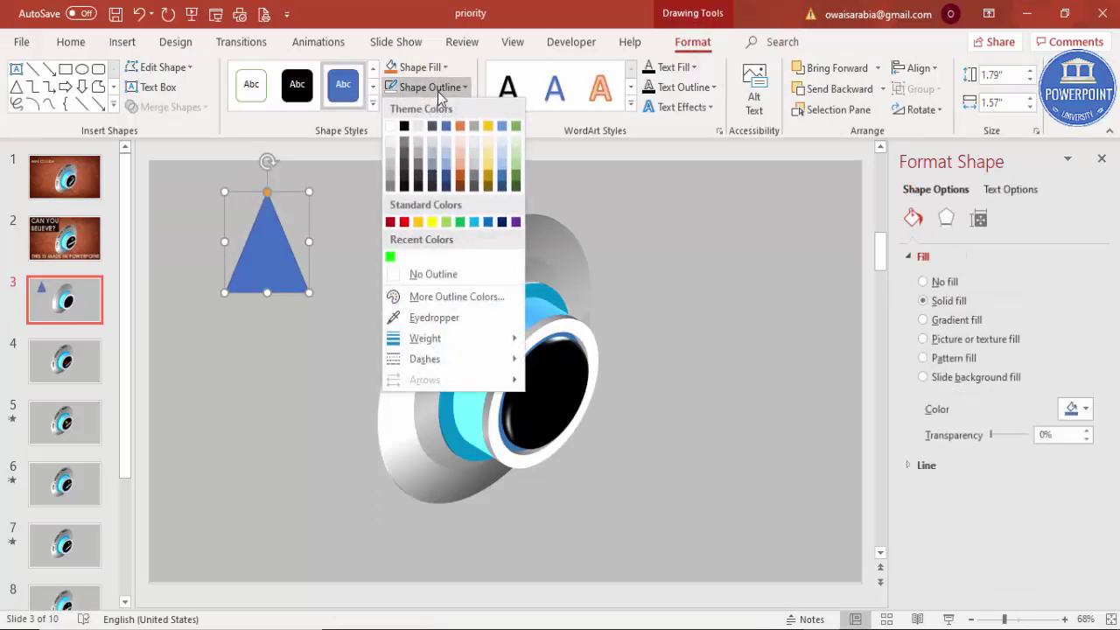
left_click(442, 271)
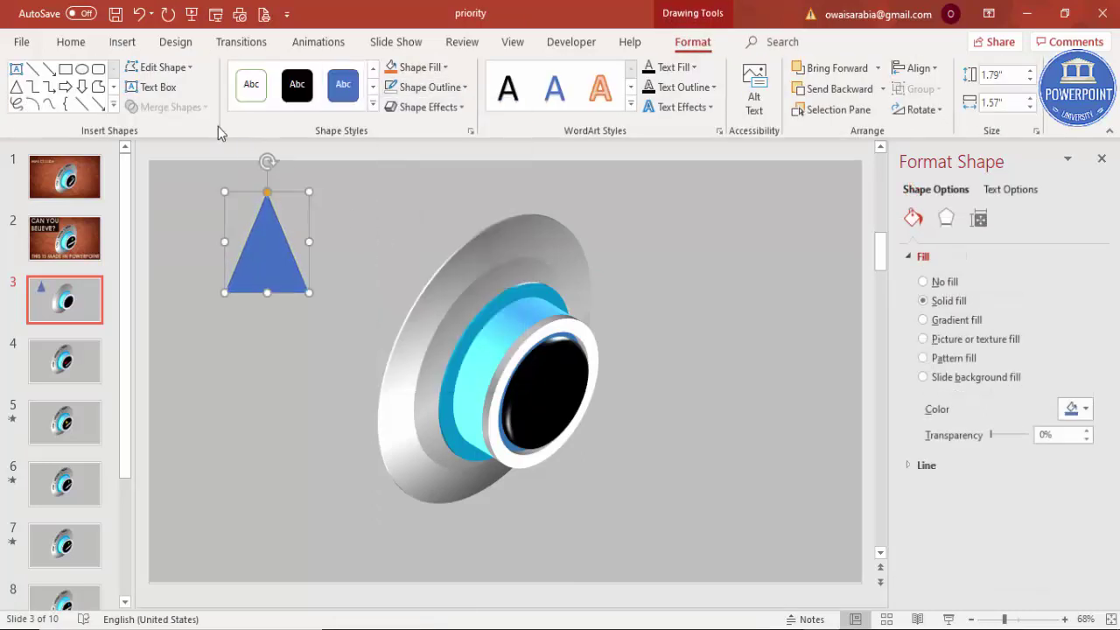
Step: Draw a circle about 1.79" in diameter beneath the triangle and move it up to overlap the triangle's base
left_click(123, 42)
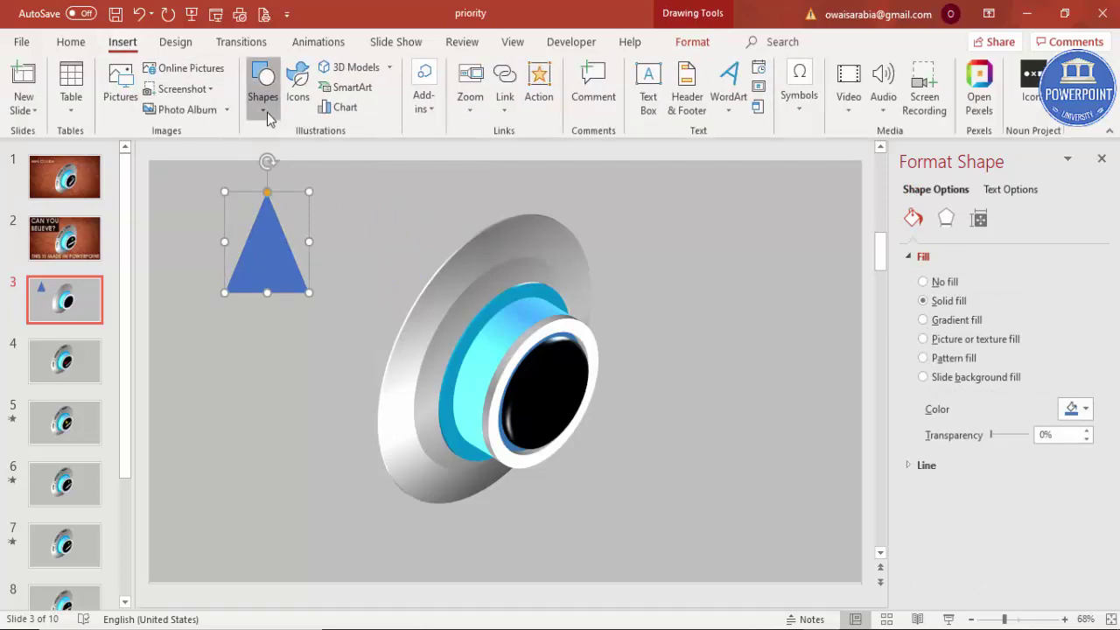
left_click(264, 96)
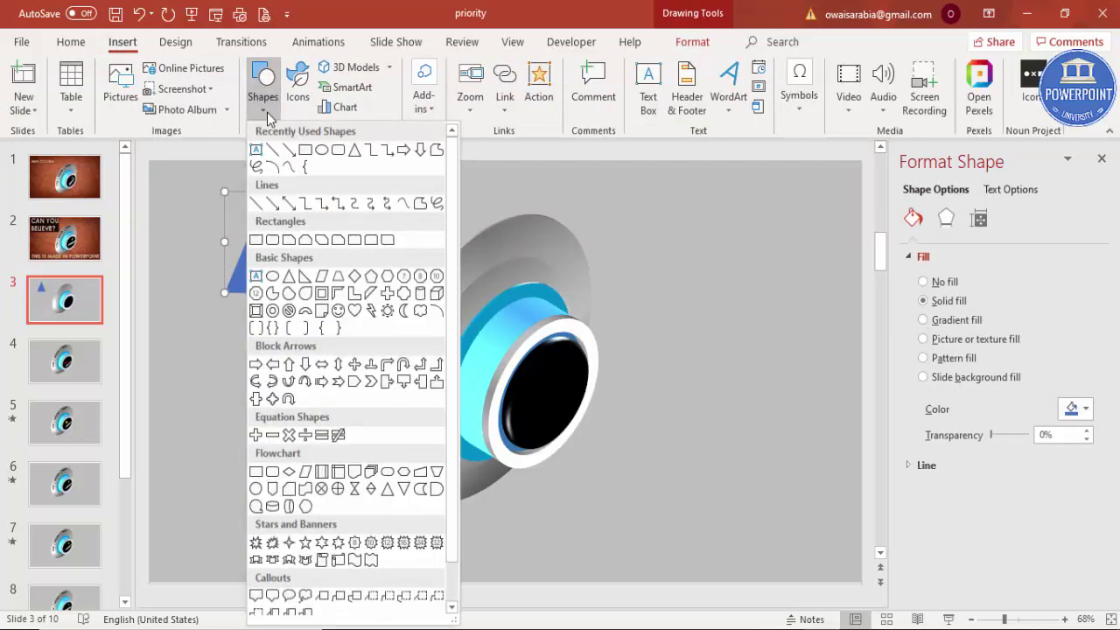
left_click(273, 278)
left_click_drag(228, 314, 308, 397)
left_click_drag(267, 331, 270, 313)
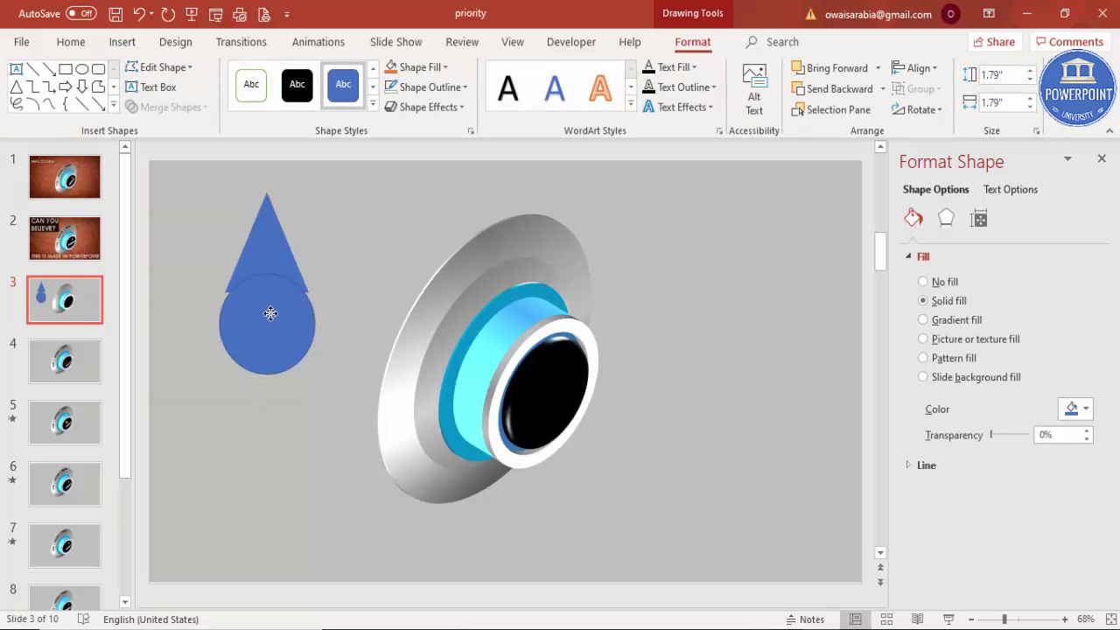
Step: Remove the circle's outline and fill it with yellow
left_click(268, 254, "shift")
left_click(420, 86)
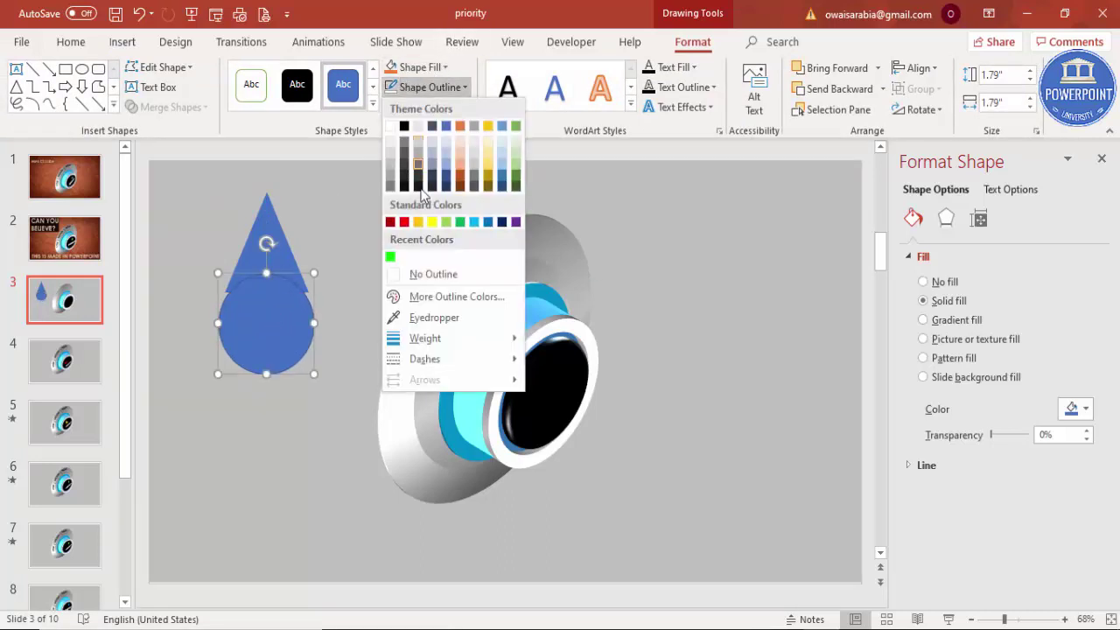
left_click(424, 274)
left_click(413, 68)
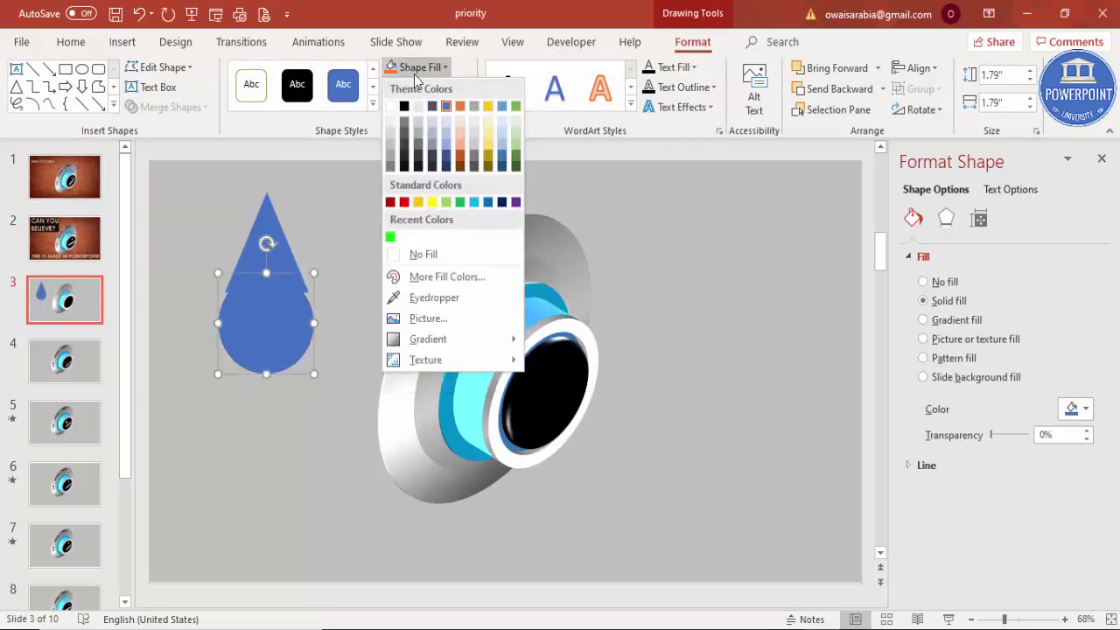
left_click(432, 202)
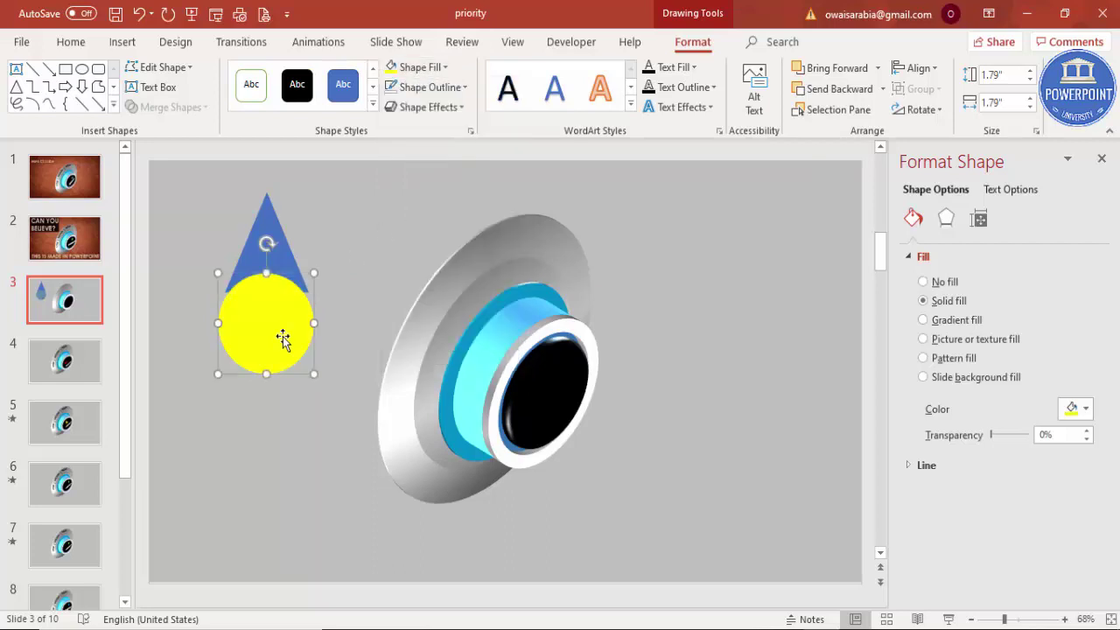
Step: Move the yellow circle slightly higher over the triangle's base and subtract it from the triangle to form an arrowhead
left_click_drag(281, 333, 282, 322)
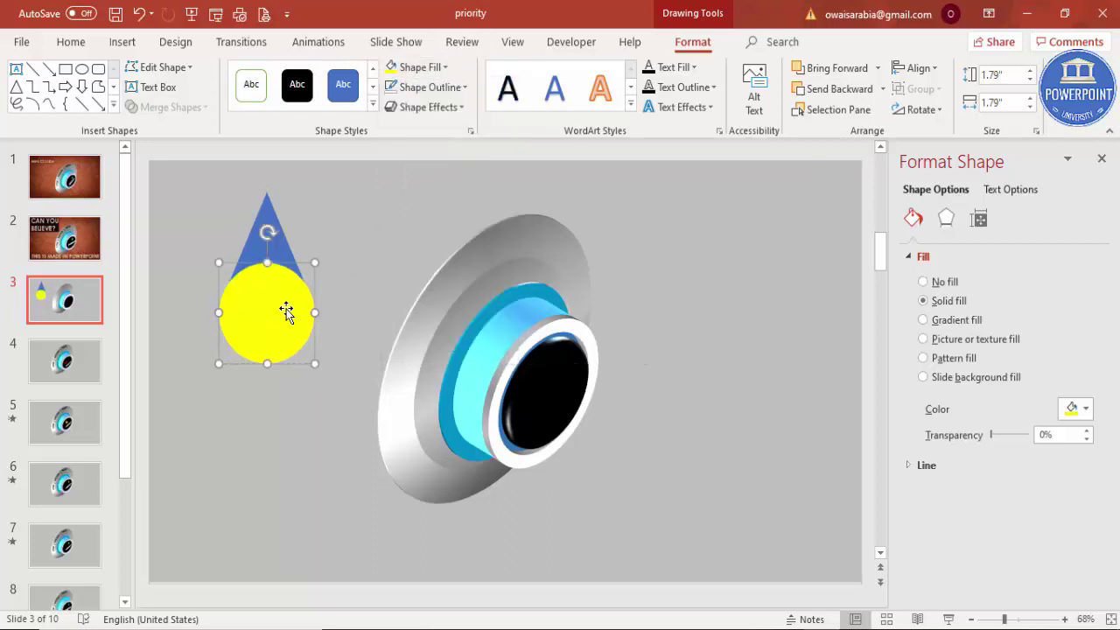
left_click(333, 244)
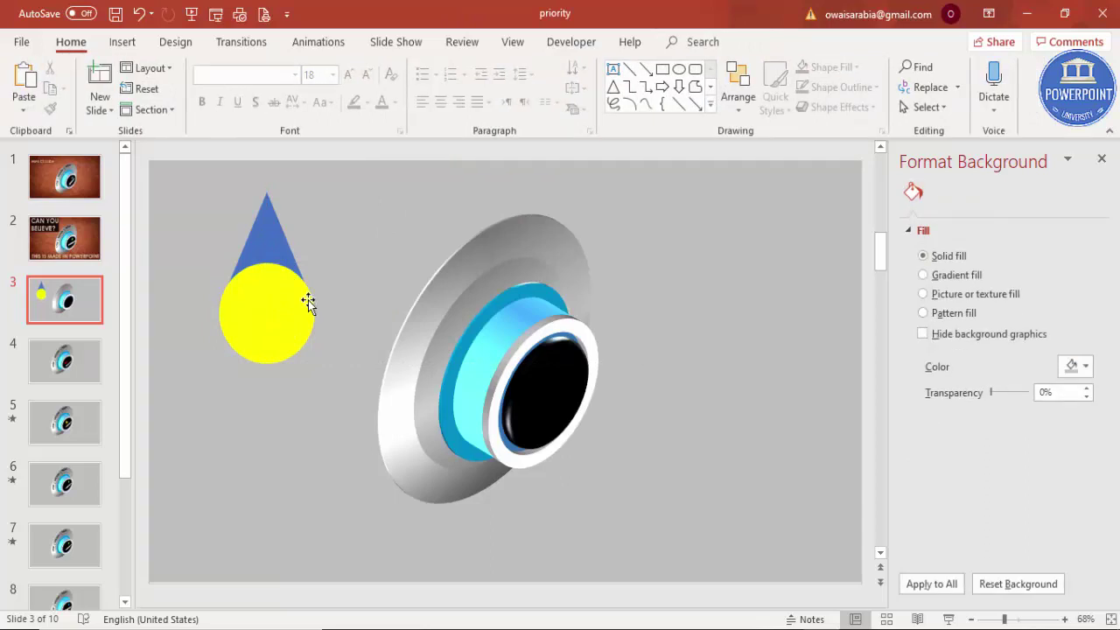
left_click(272, 209)
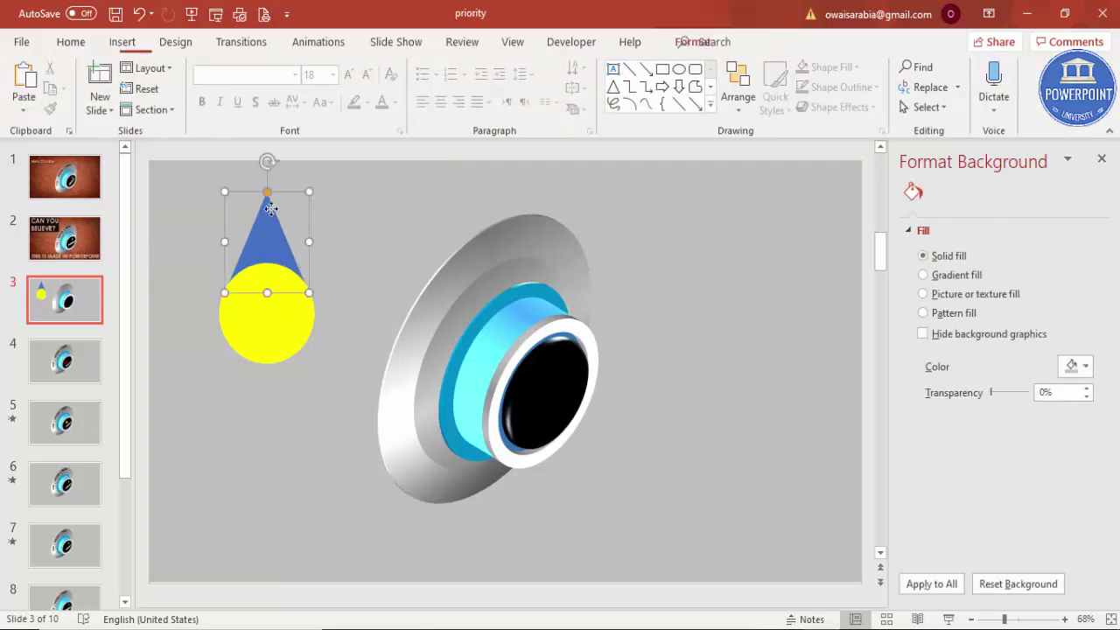
left_click(283, 323, "shift")
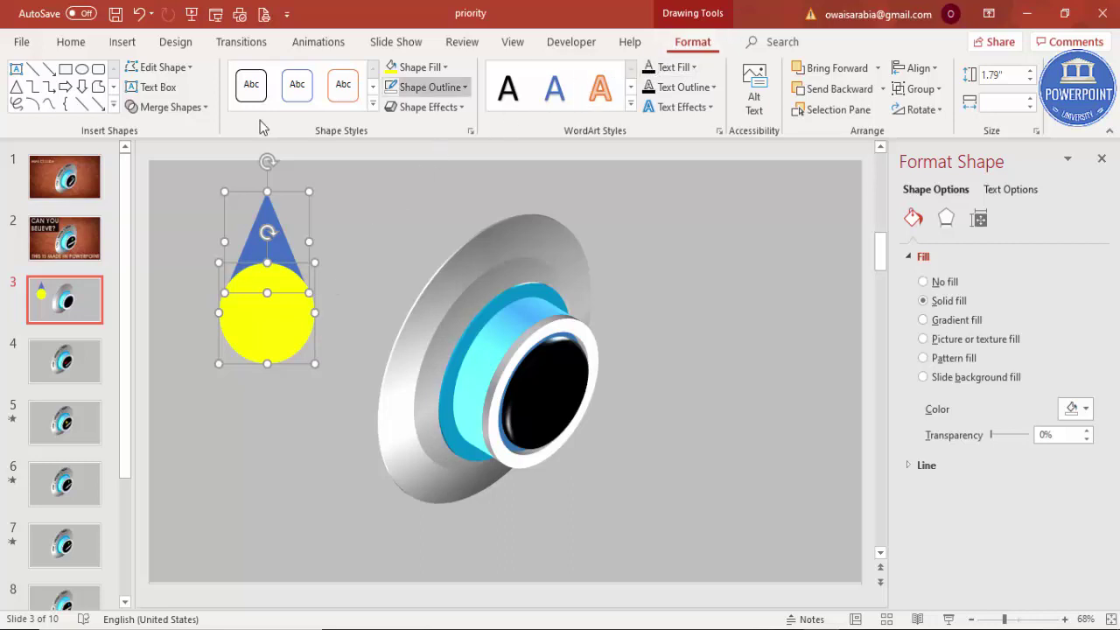
left_click(184, 109)
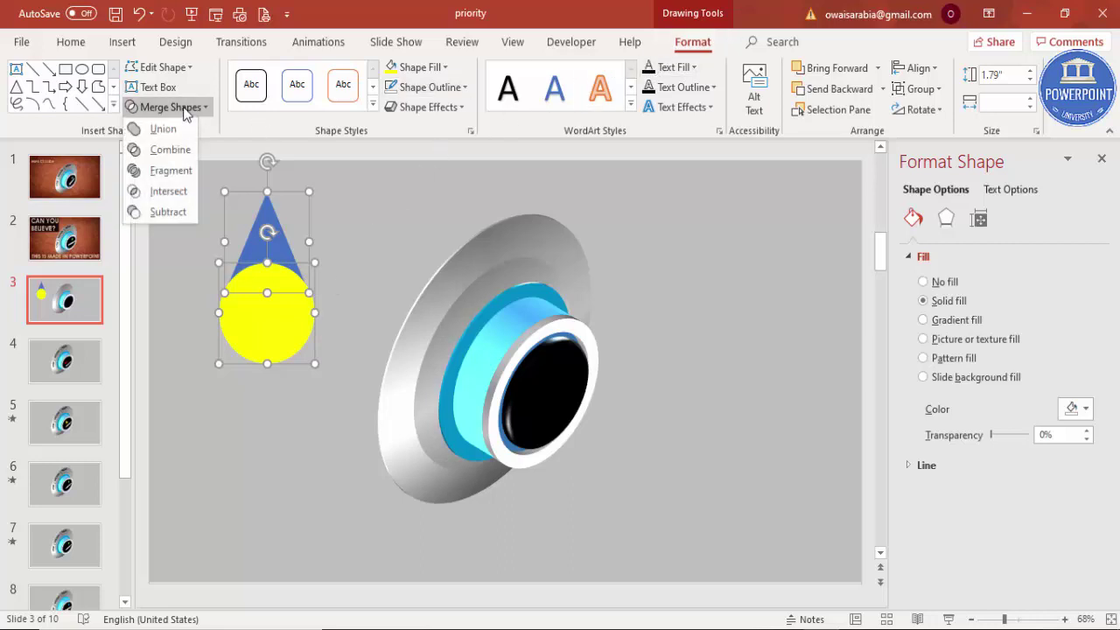
left_click(168, 213)
Step: Move the blue arrowhead to the right of the dial and shrink it to about 0.74" high and 0.65" wide
left_click_drag(248, 255, 661, 308)
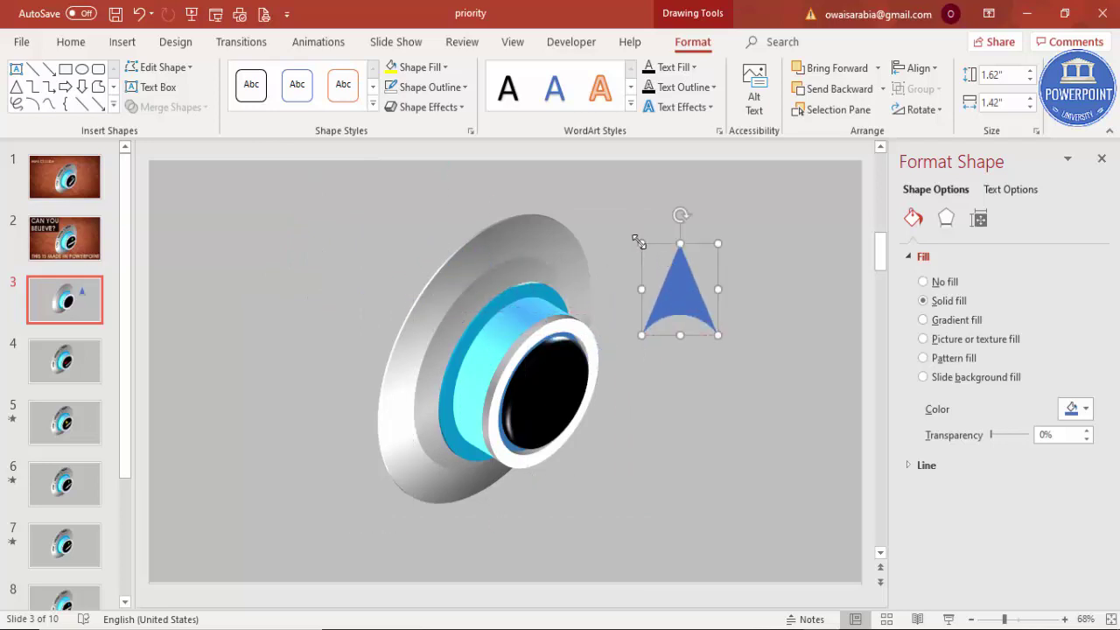
left_click_drag(642, 242, 683, 293)
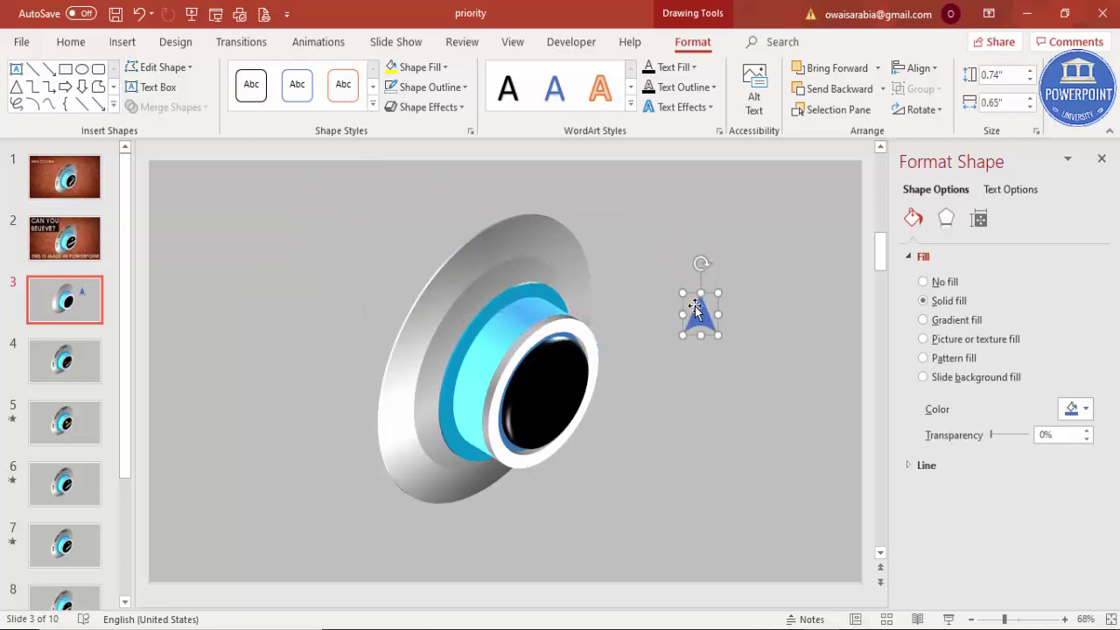
Step: Tilt the arrowhead with the parallel 3-D rotation preset of X 315° and Y 35°, and place it on the upper part of the black disc
left_click(948, 219)
scroll(1110, 333, "down", 2)
scroll(1110, 390, "down", 5)
left_click(1076, 398)
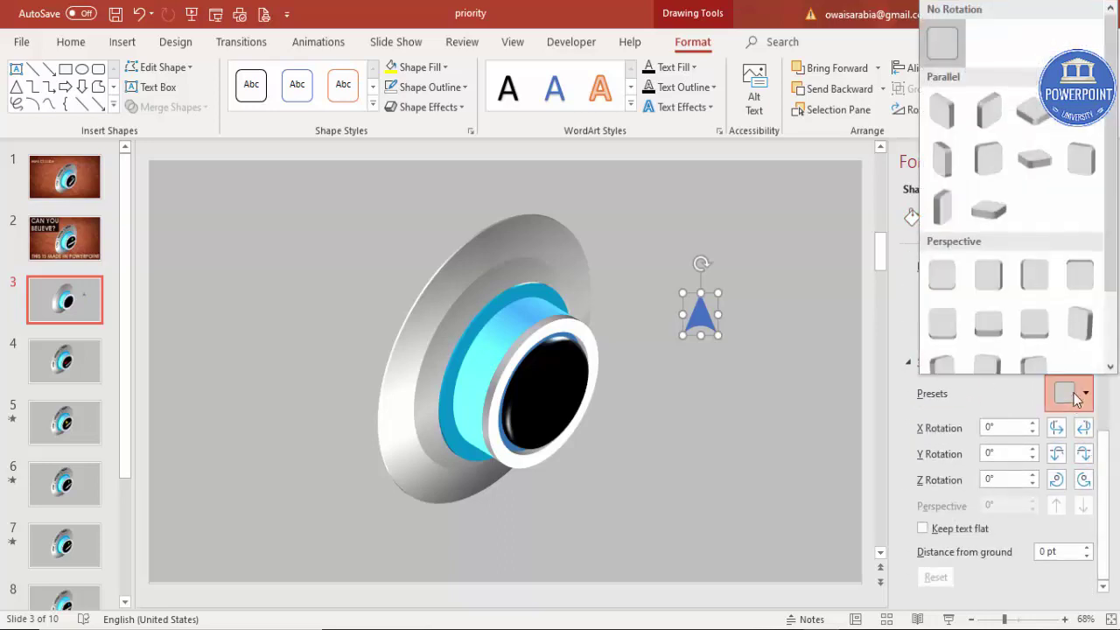
left_click(988, 110)
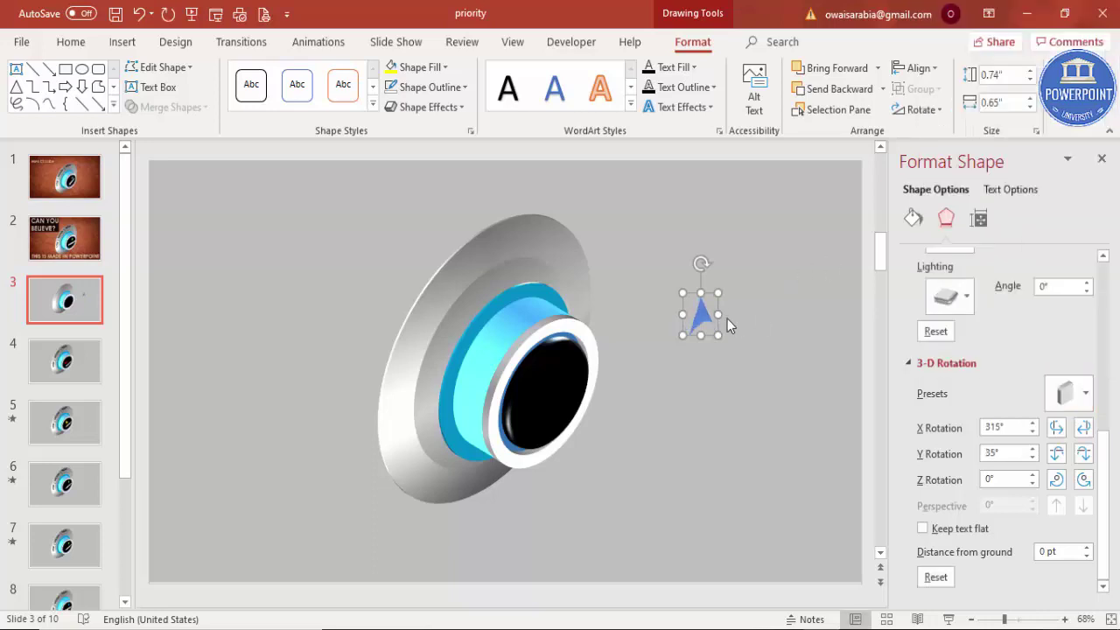
left_click_drag(708, 310, 562, 359)
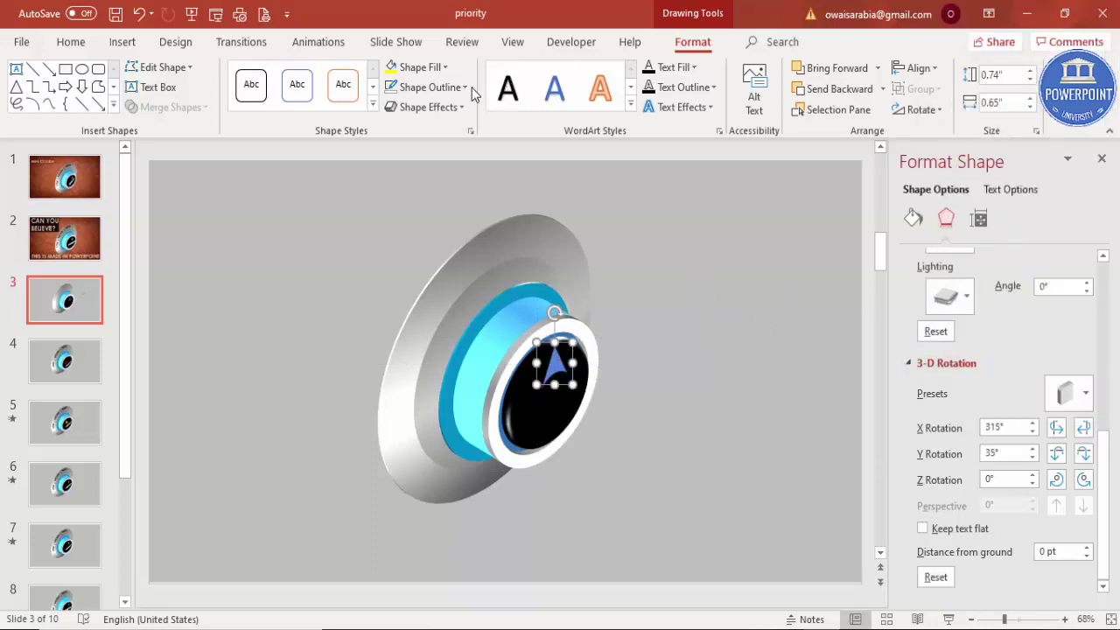
Step: Fill the arrowhead with the standard light green color
left_click(429, 68)
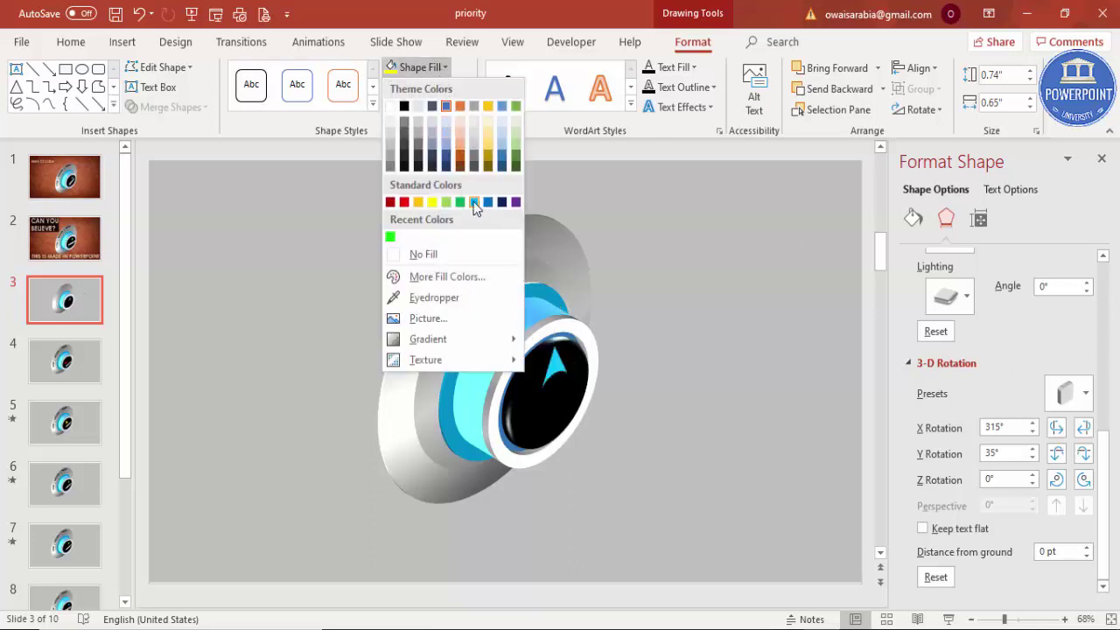
left_click(446, 201)
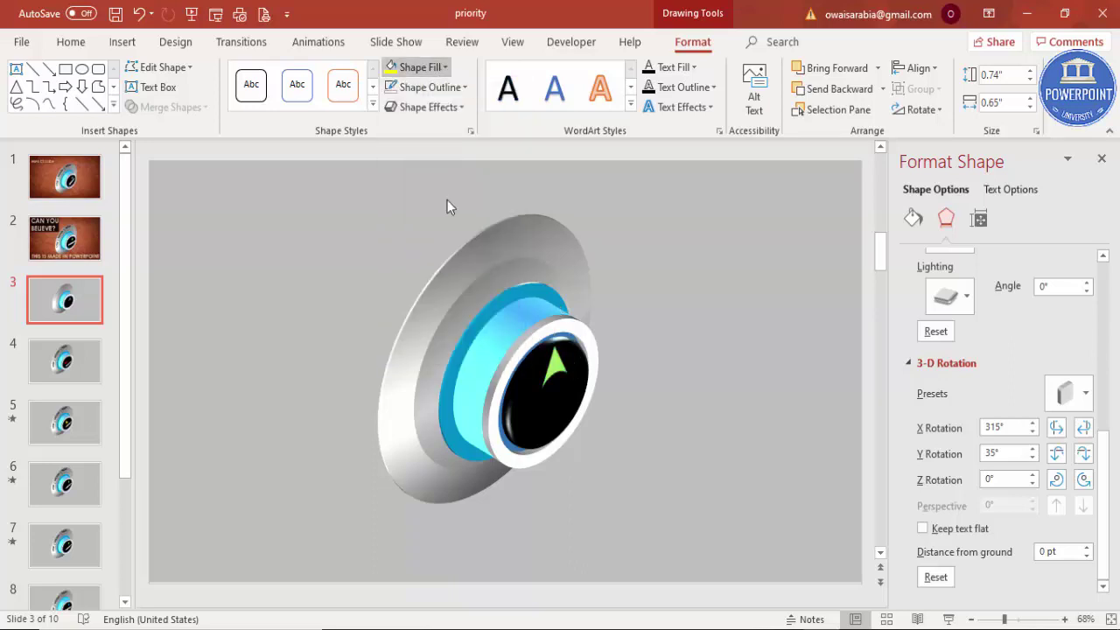
left_click(676, 348)
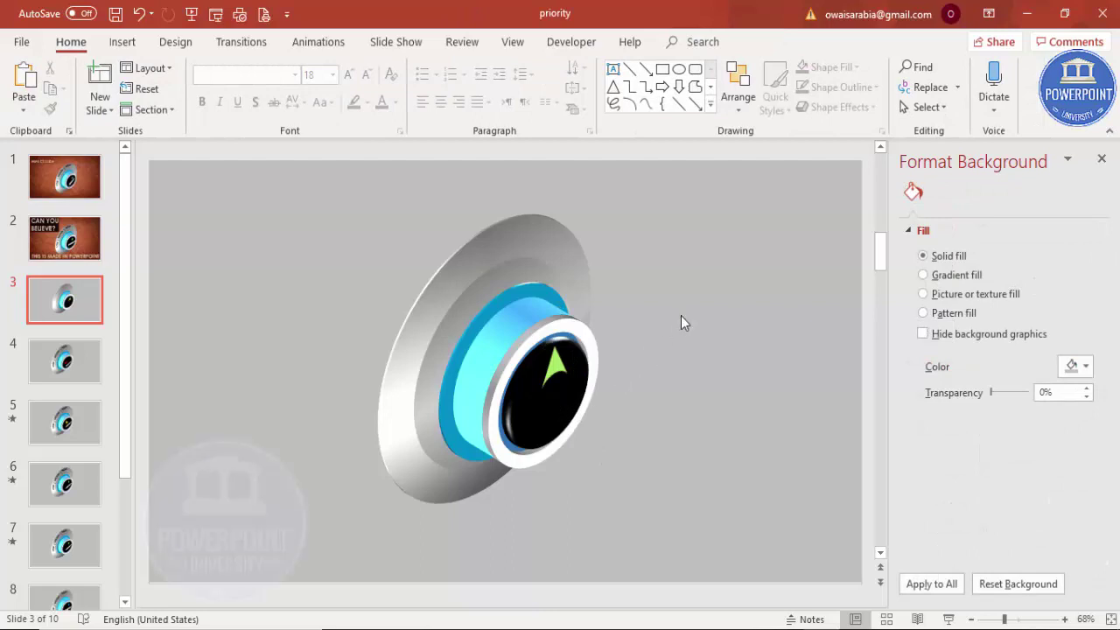
Step: Add a text box reading "PRIORITY" on the empty area to the lower right of the dial
left_click(123, 42)
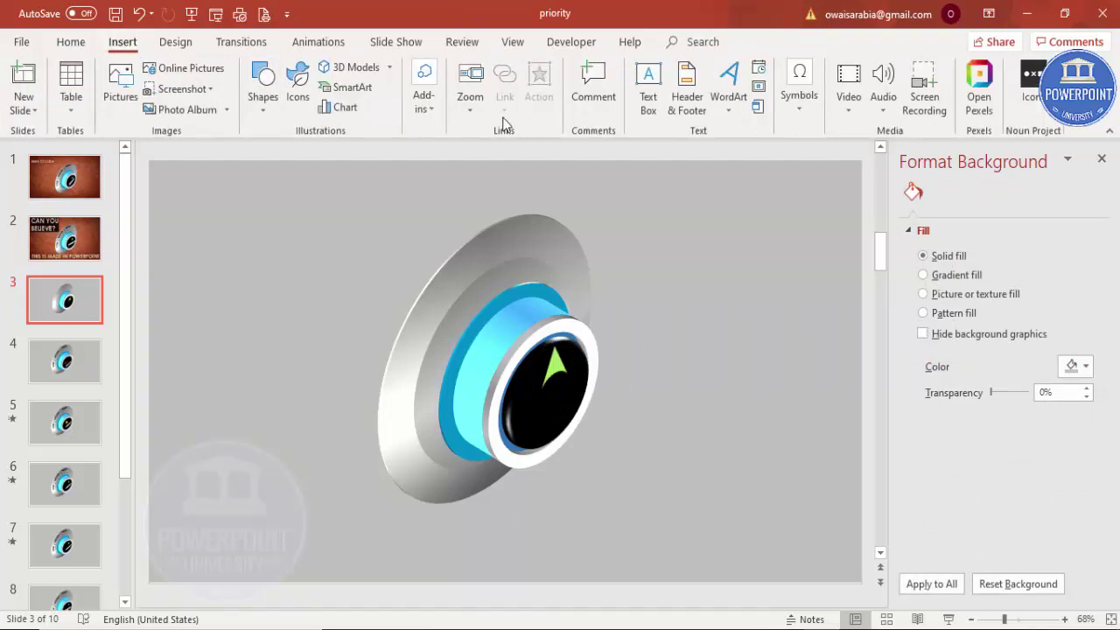
left_click(648, 77)
mouse_move(643, 423)
left_mouse_down()
mouse_move(796, 479)
mouse_move(814, 473)
left_mouse_up()
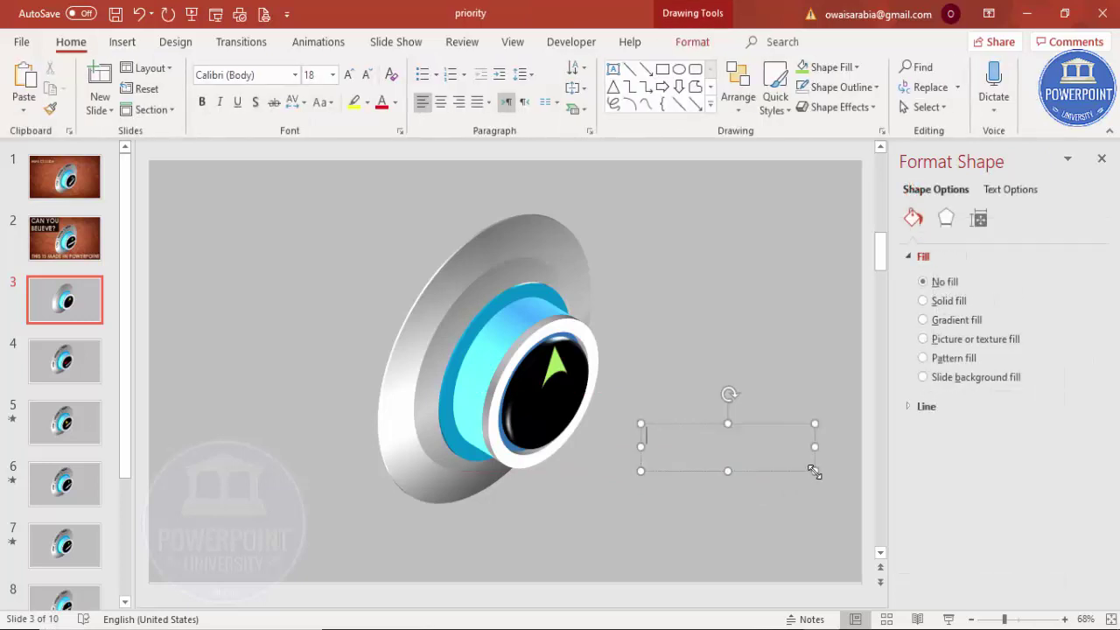
type("PRIORI")
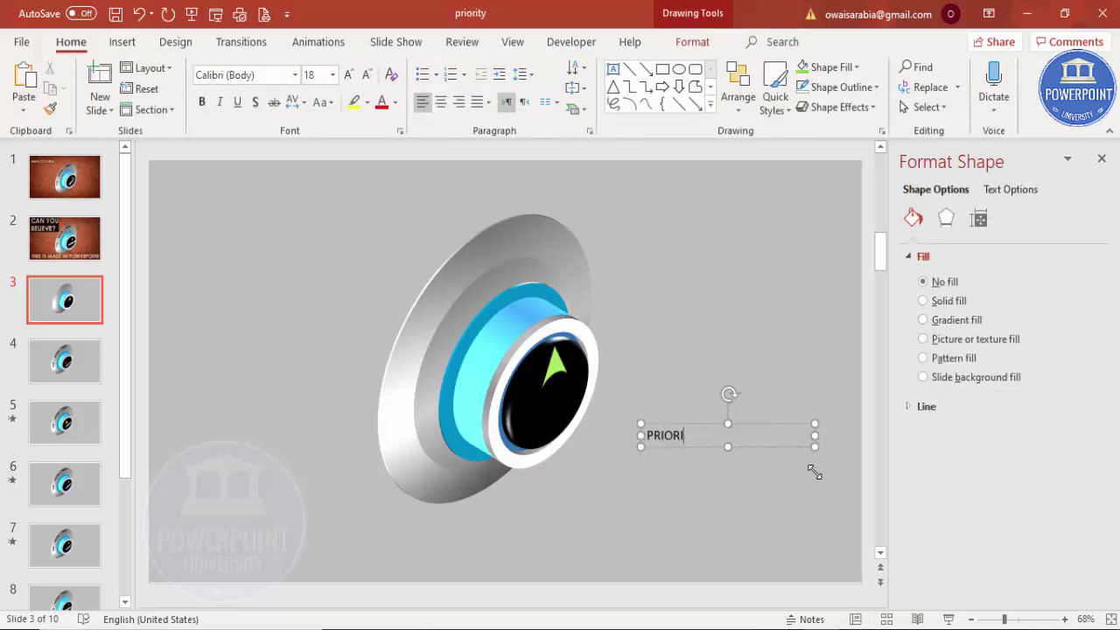
type("TY")
key("ctrl+a")
key("Escape")
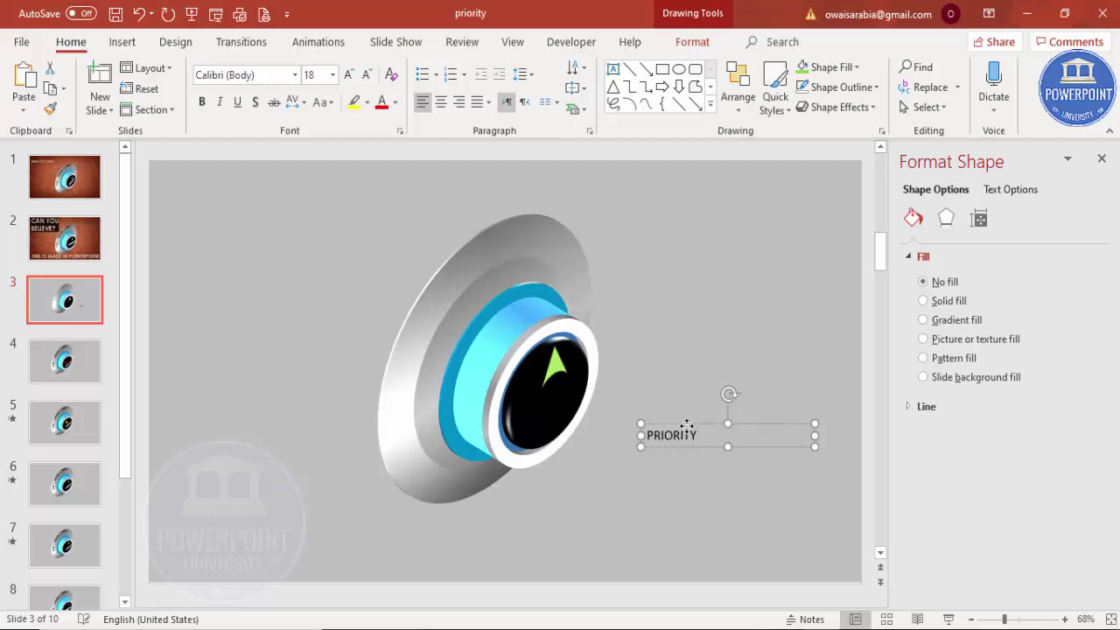
Step: Center the PRIORITY text and format it as bold Century Gothic at size 28
left_click(440, 101)
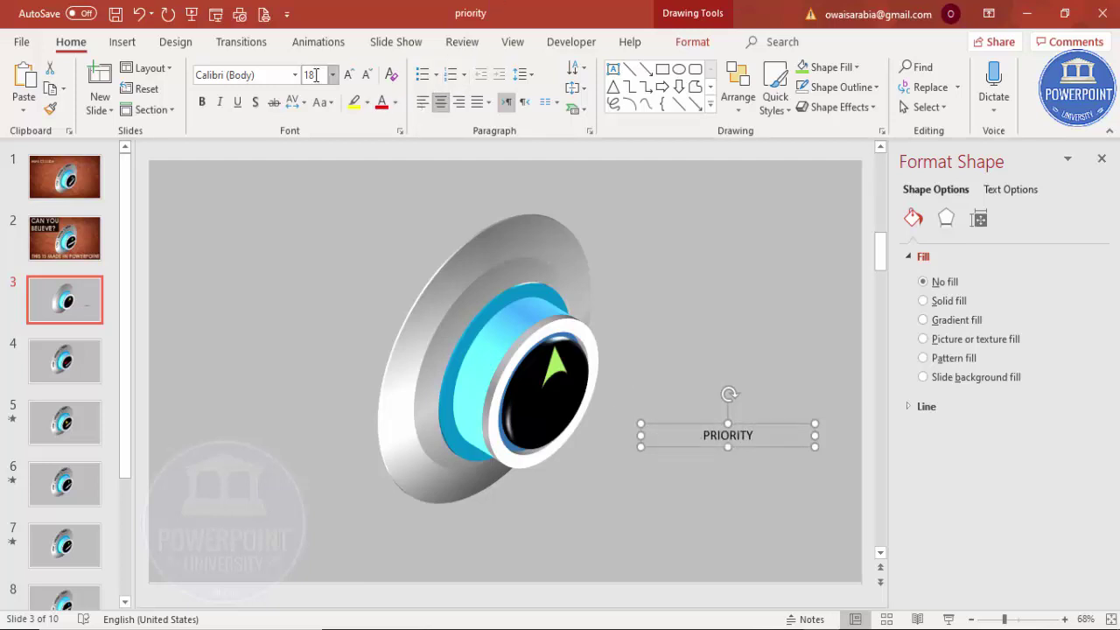
left_click(264, 76)
type("Century")
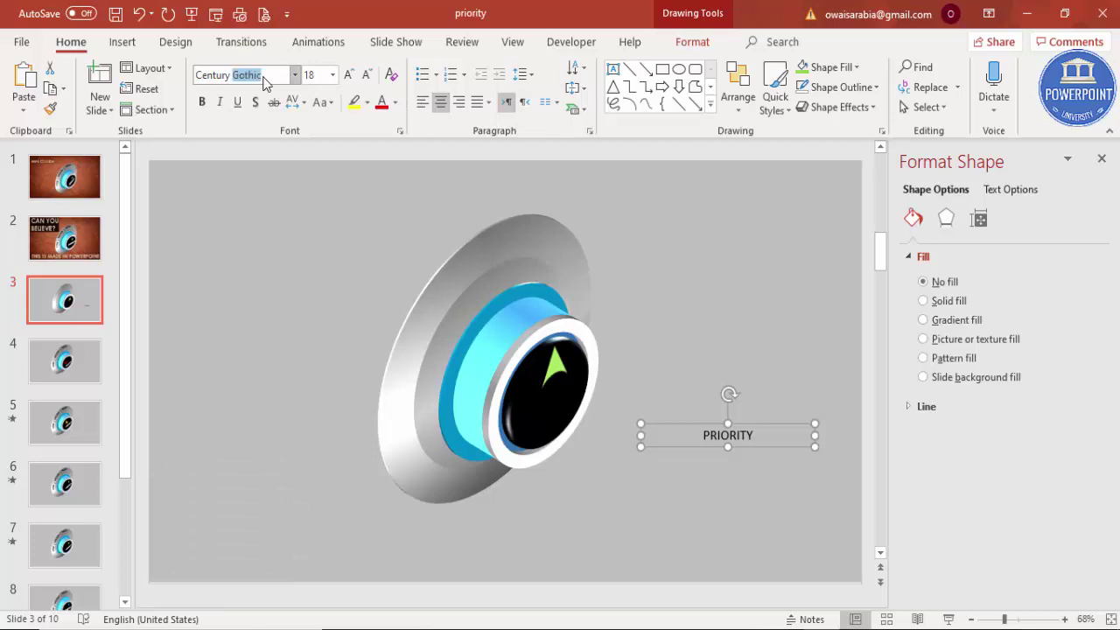
key("Return")
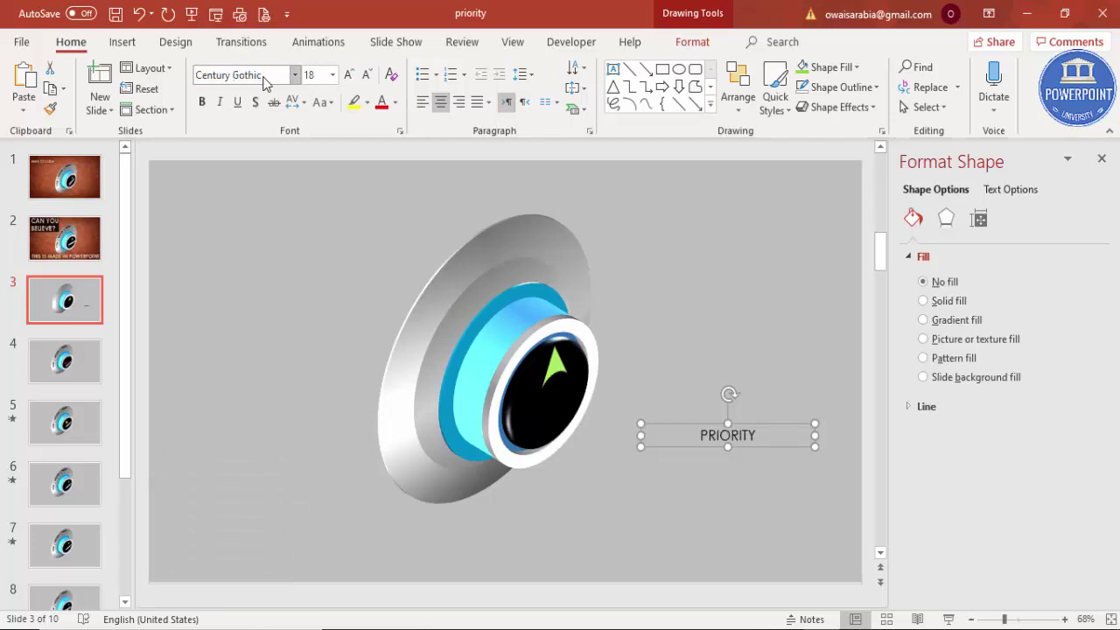
left_click(201, 101)
left_click(349, 75)
left_click(349, 76)
left_click(349, 76)
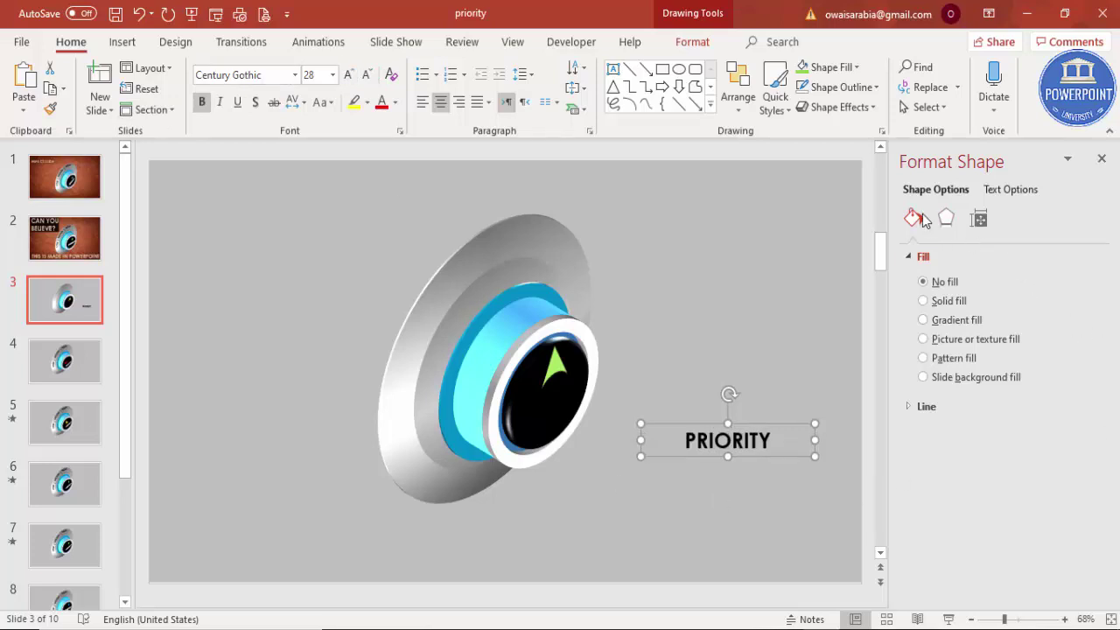
Step: Tilt the PRIORITY text with the parallel 3-D rotation preset of X 315° and Y 35°
left_click(1017, 190)
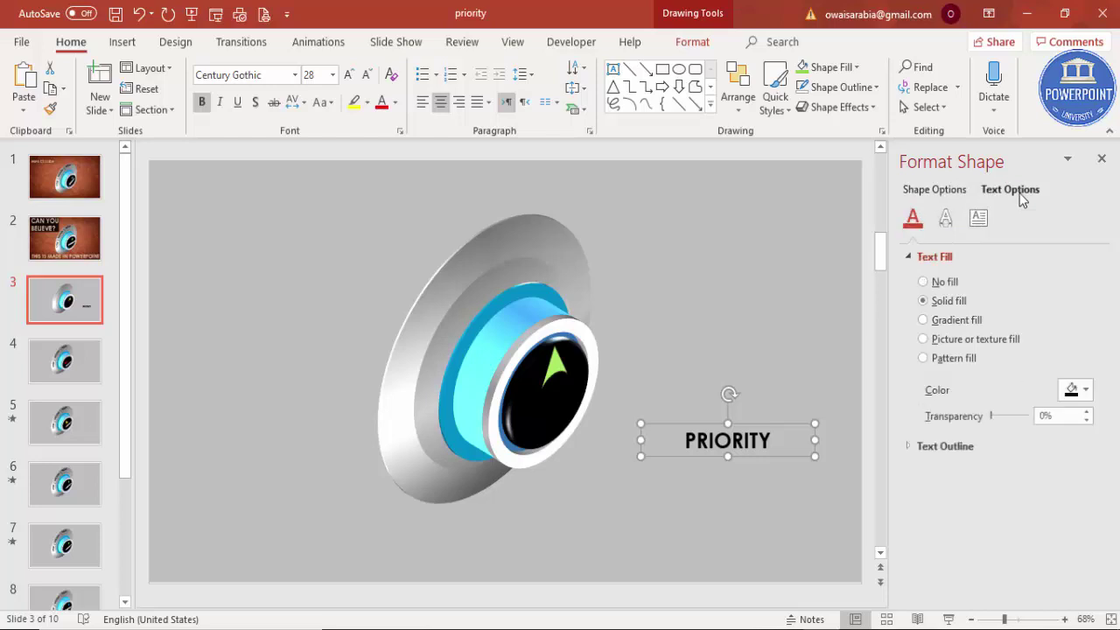
left_click(945, 219)
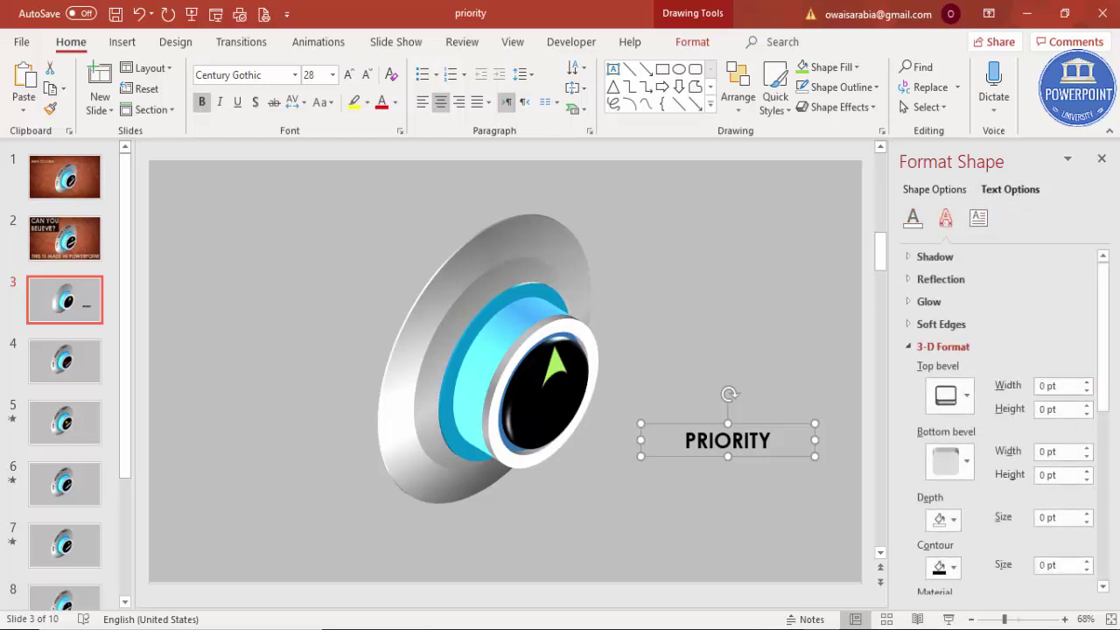
left_click_drag(1104, 389, 1089, 560)
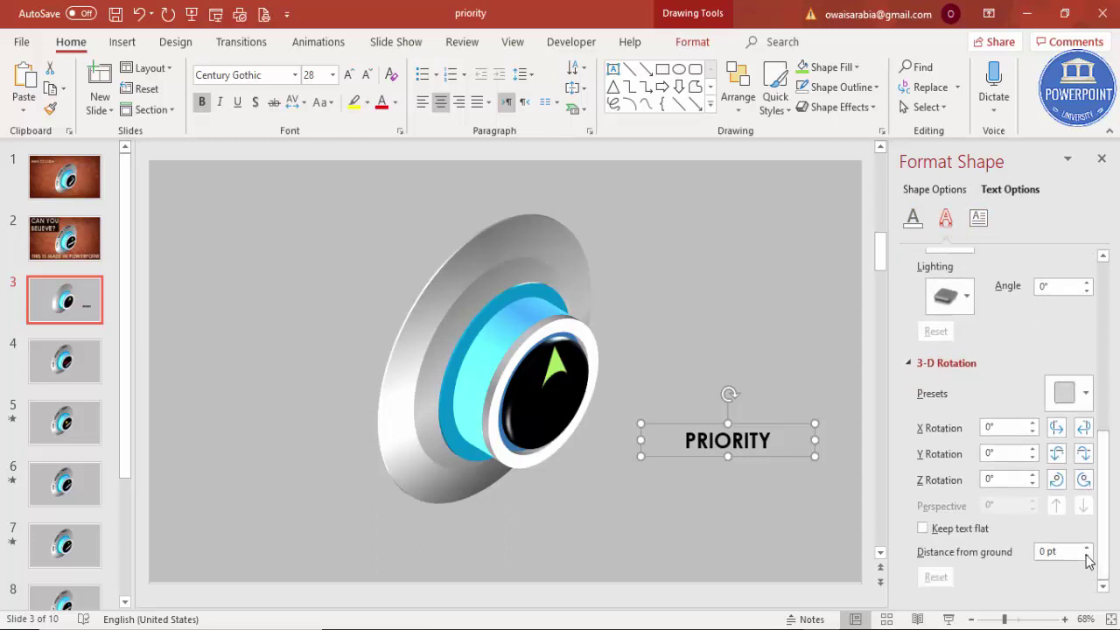
left_click(1064, 394)
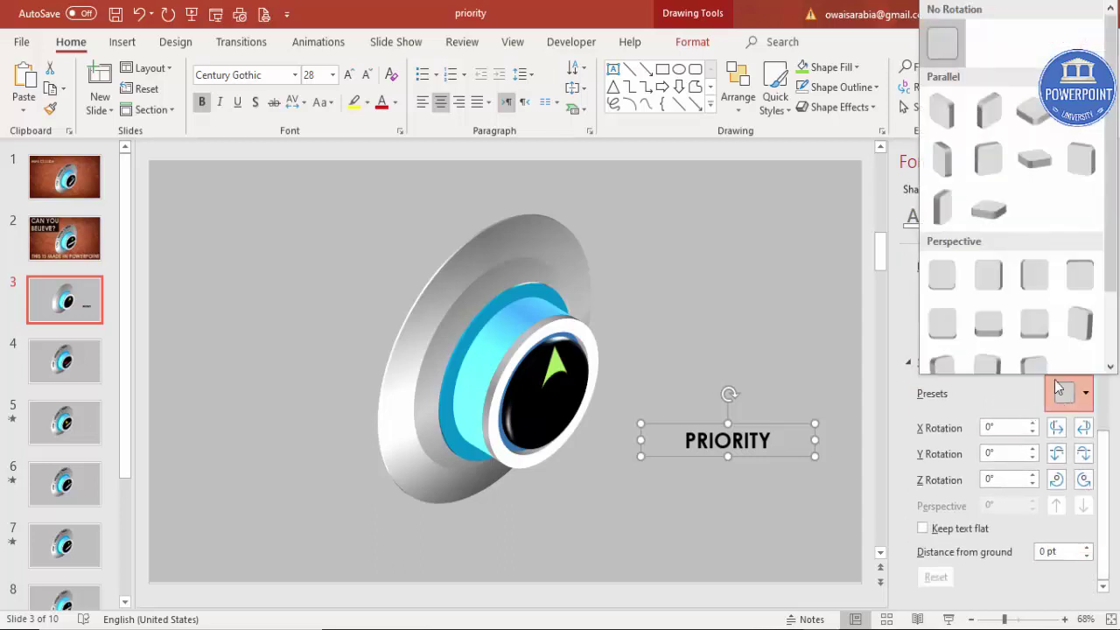
left_click(1000, 119)
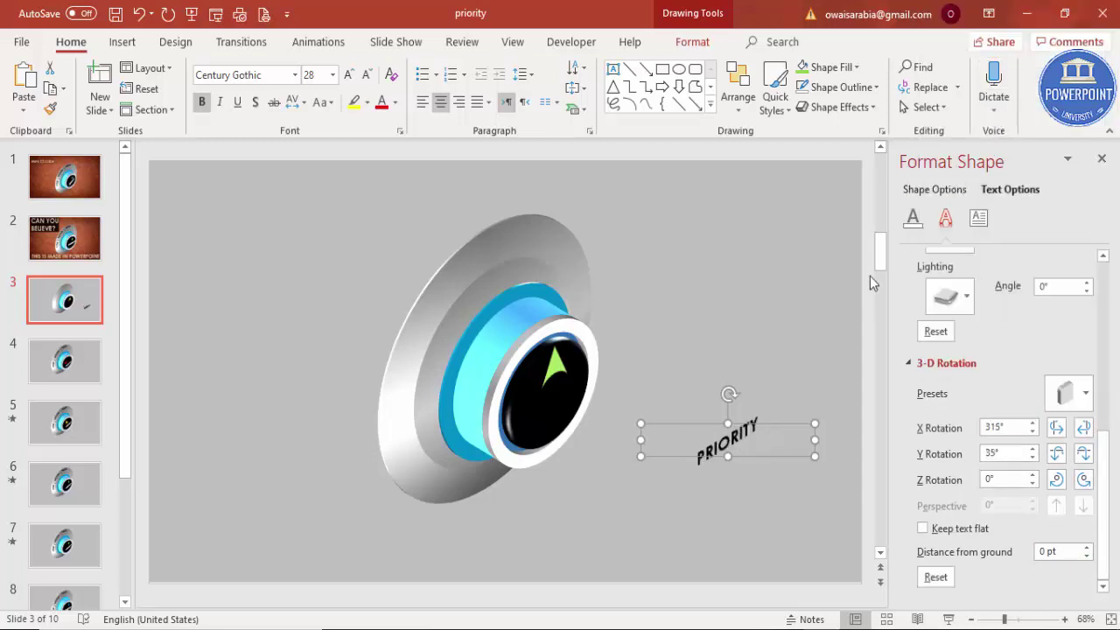
Step: Color the PRIORITY text white and place it on the black disc below the green arrowhead
left_click(396, 103)
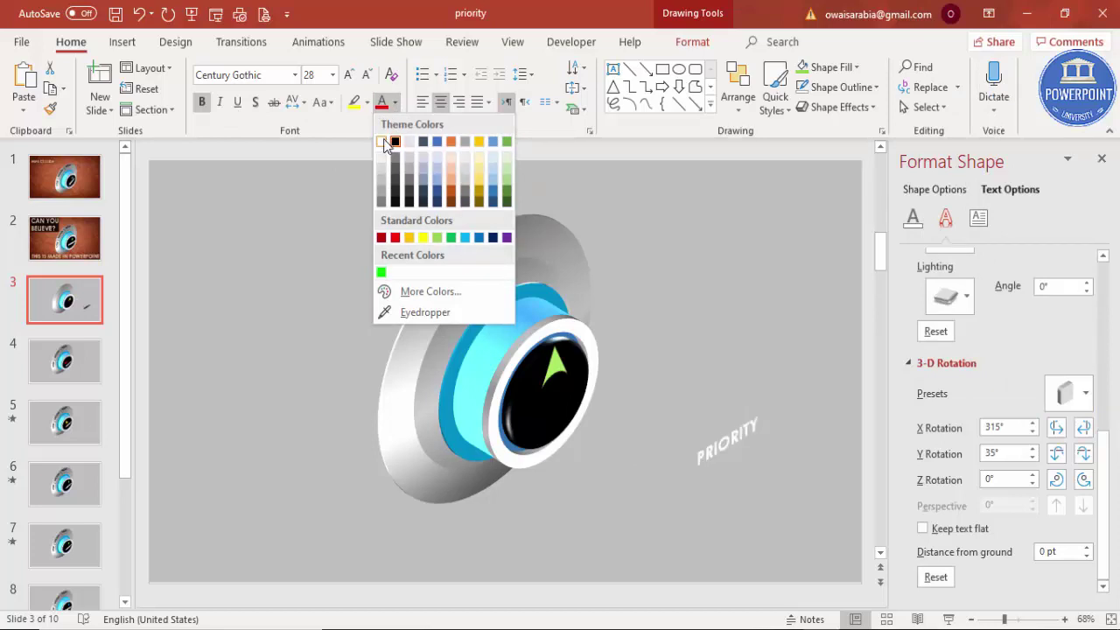
left_click(385, 143)
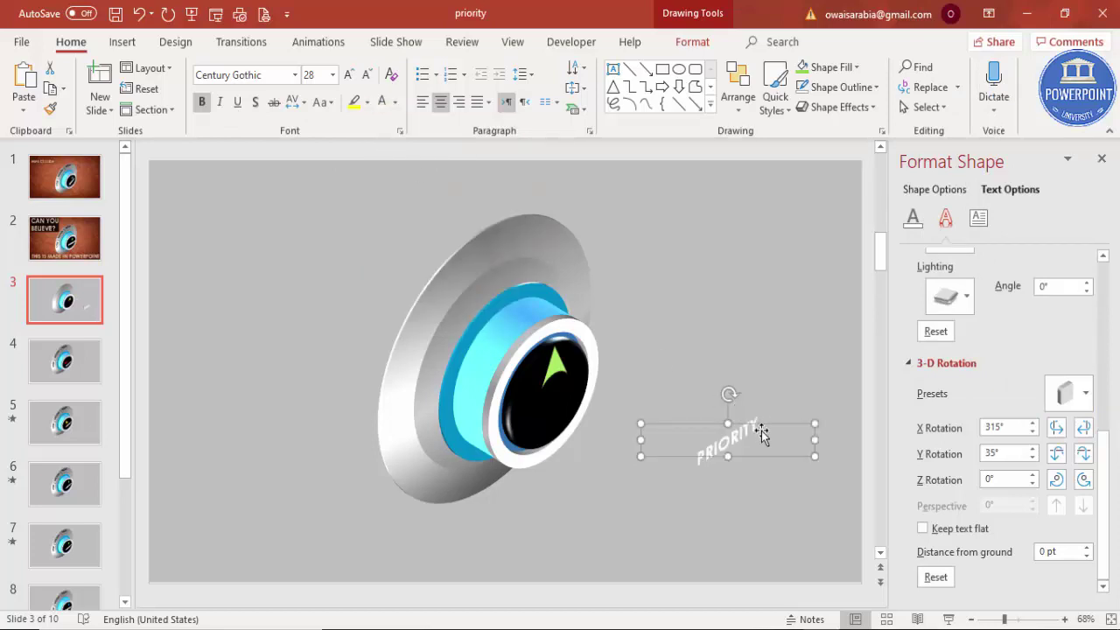
left_click_drag(781, 423, 604, 388)
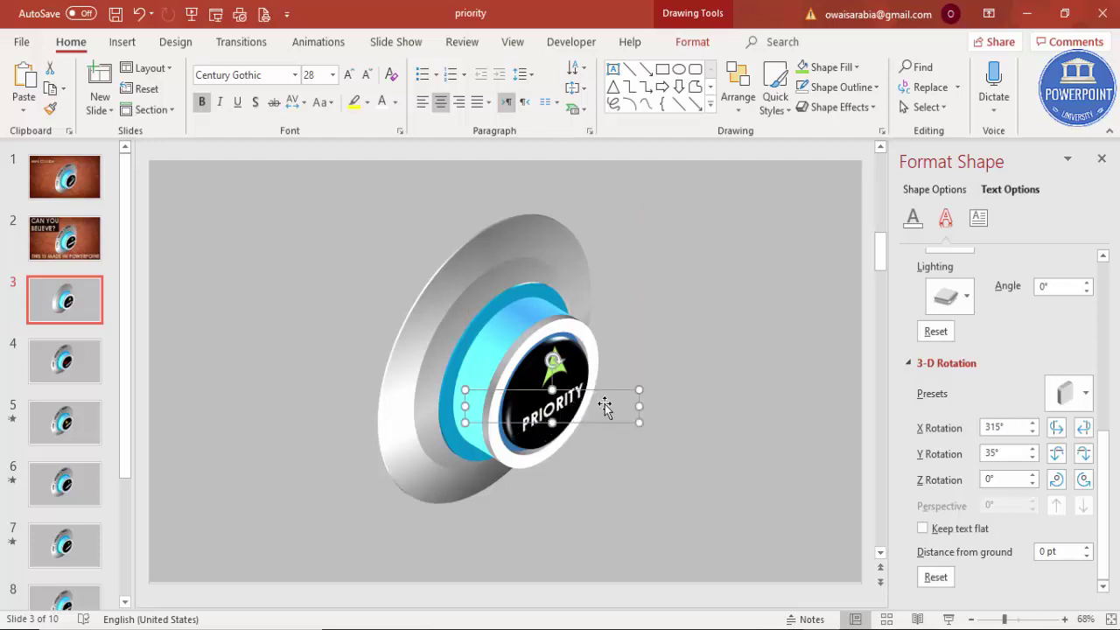
left_click(708, 378)
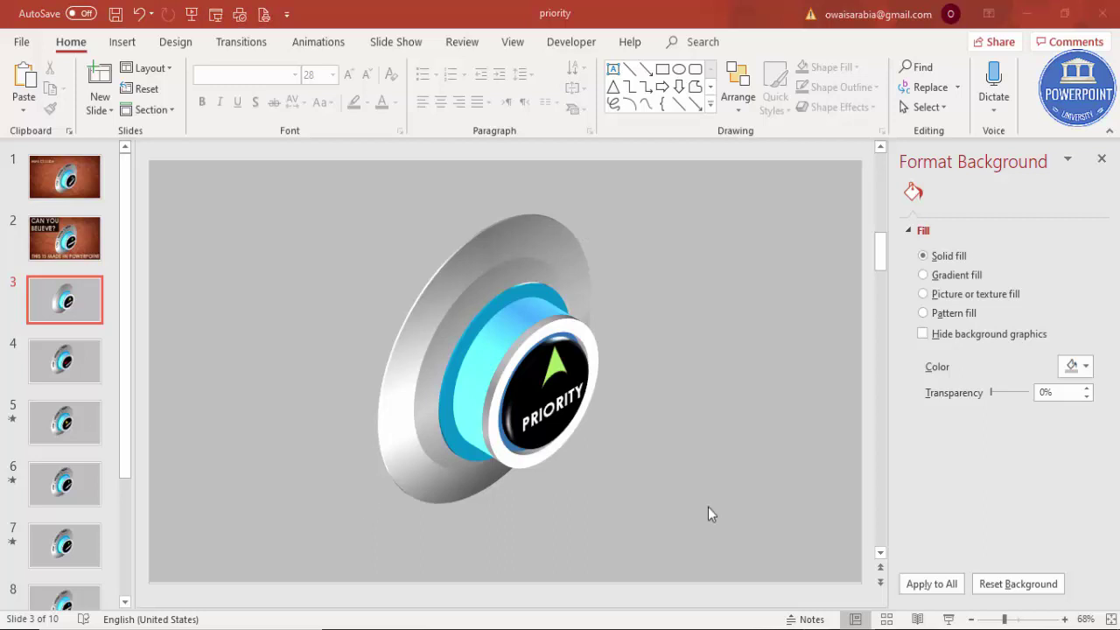
Step: Add a text box reading "LOW" to the upper right of the dial
left_click(122, 43)
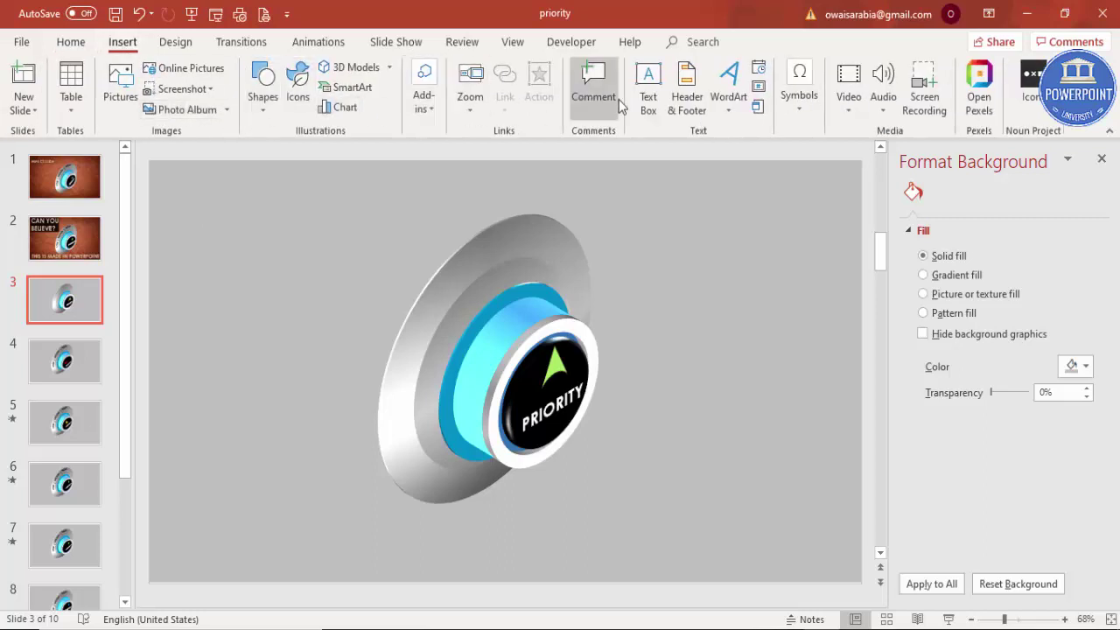
left_click(649, 88)
left_click_drag(664, 275, 765, 315)
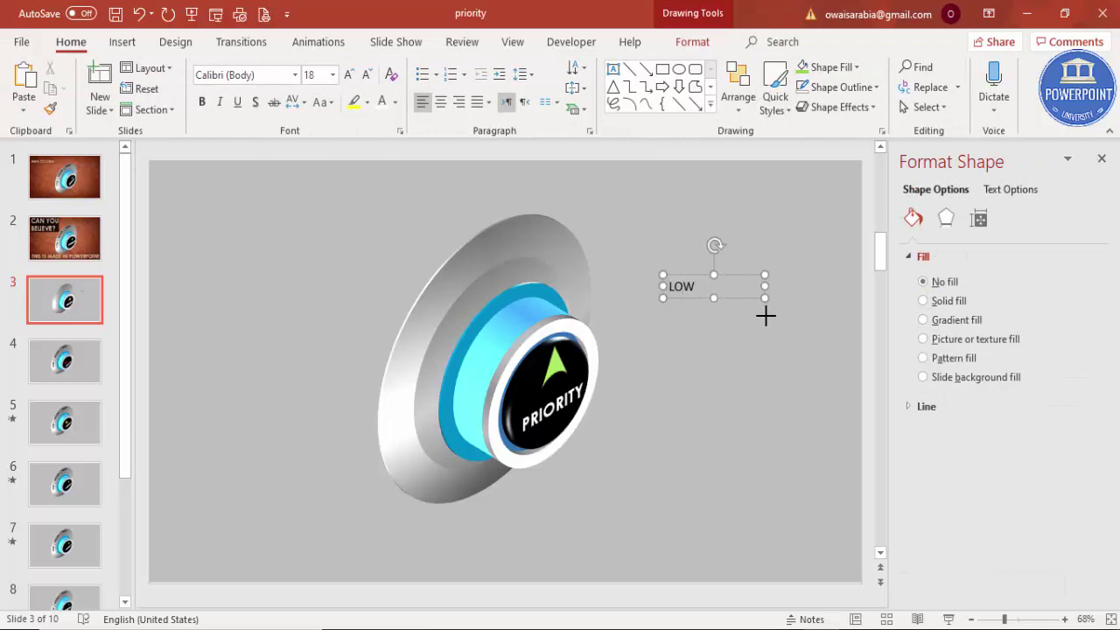
Step: Format the LOW text as bold, centered Century Gothic
left_click(265, 75)
type("Cen")
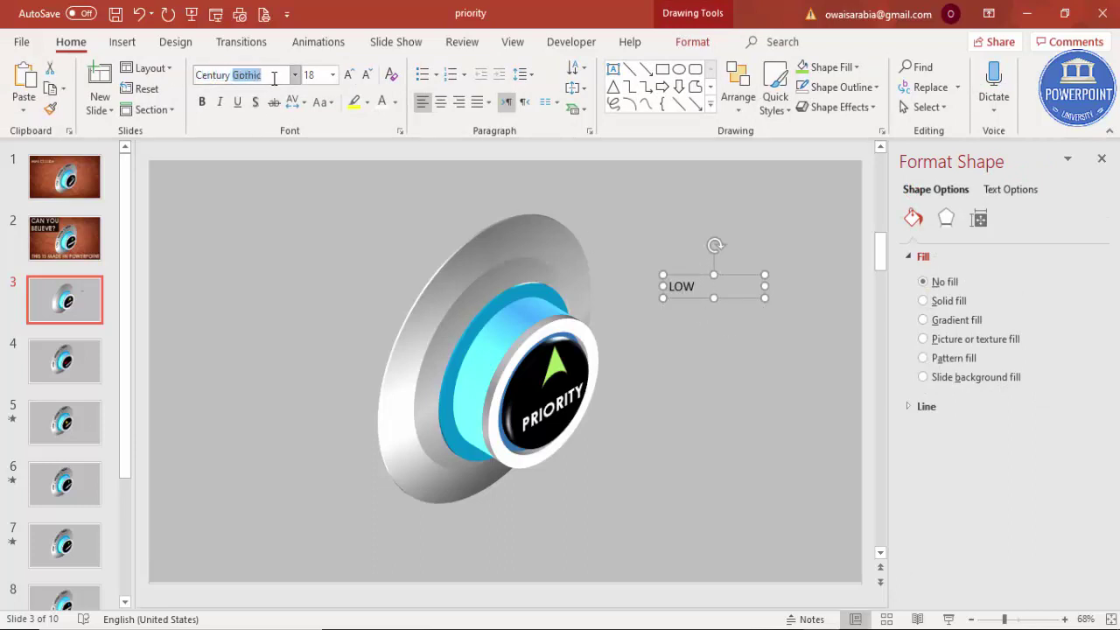
type("tury")
key("Return")
left_click(202, 102)
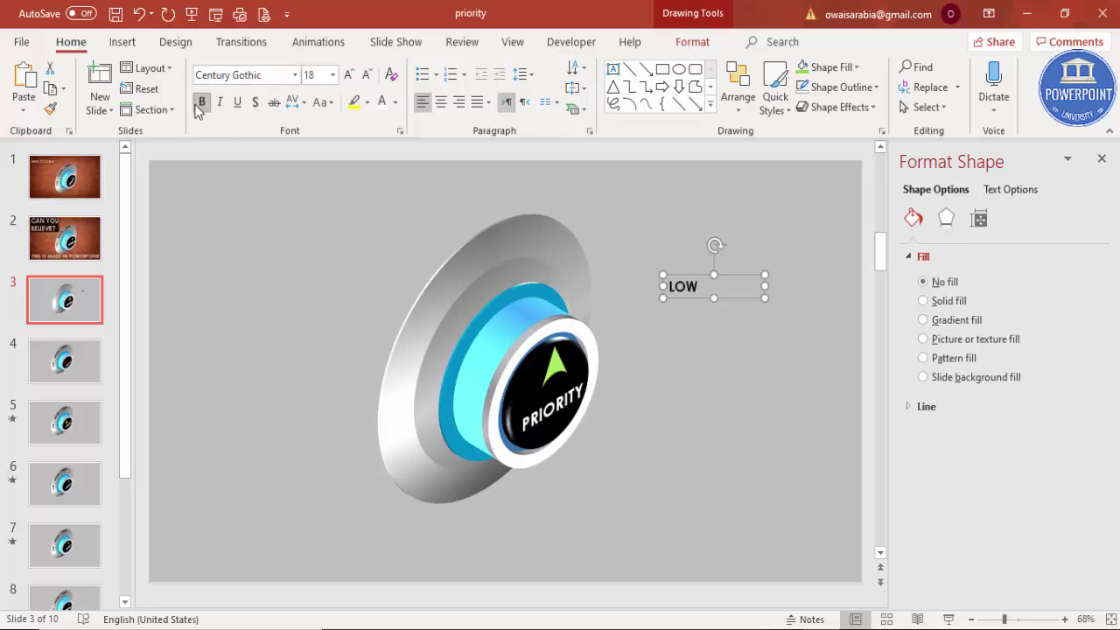
left_click(443, 102)
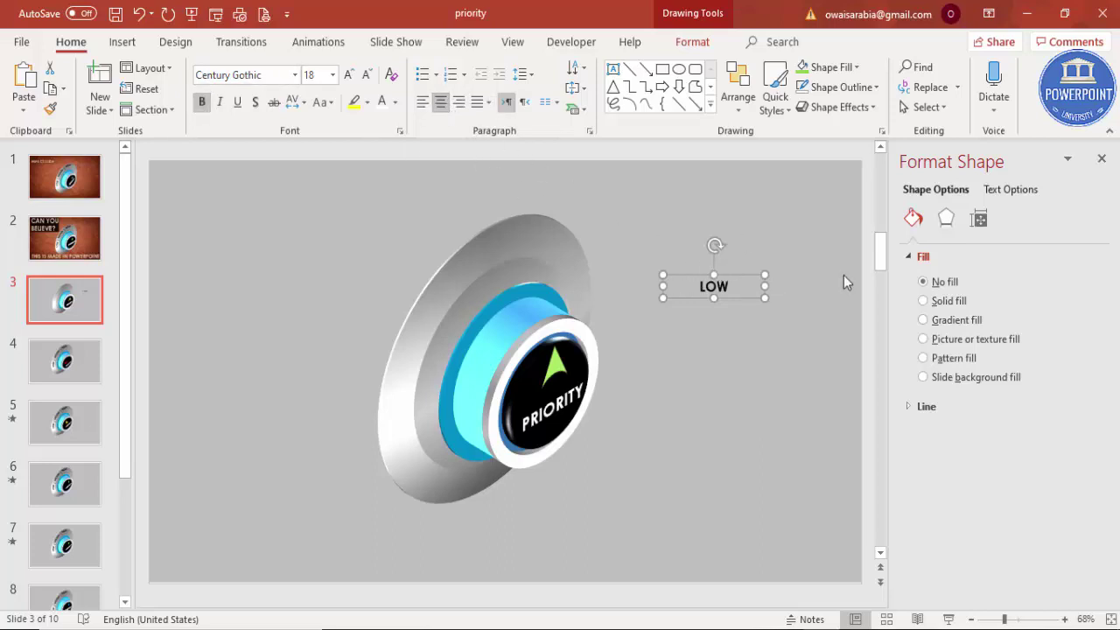
Step: Move the LOW label onto the left side of the outer gray ring and rotate it counterclockwise to run along the rim
left_click_drag(753, 278, 434, 389)
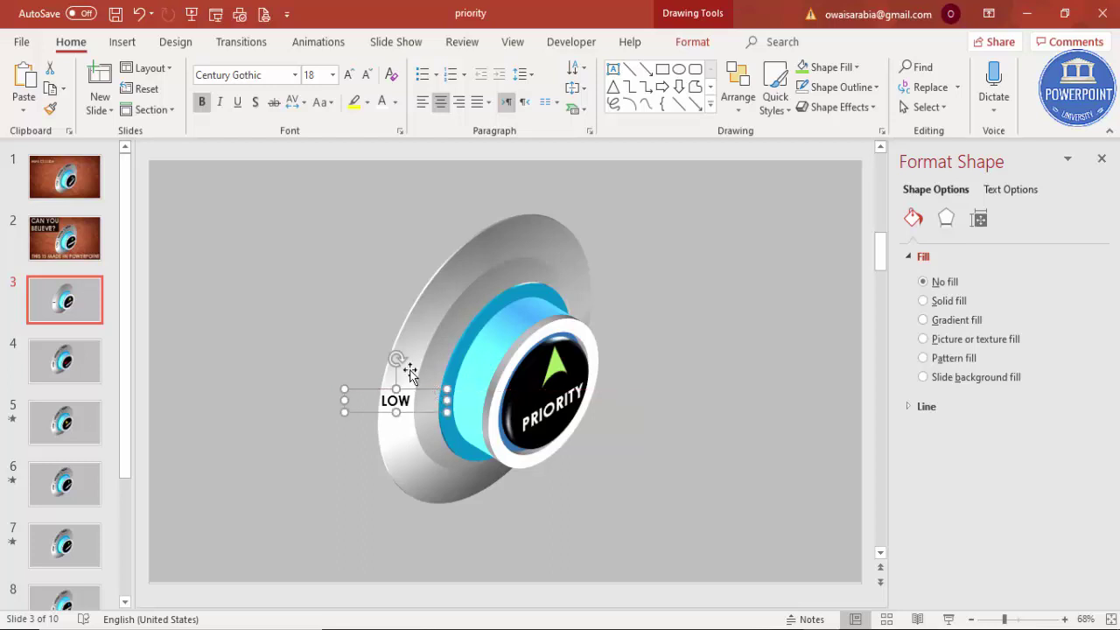
left_click_drag(398, 355, 355, 390)
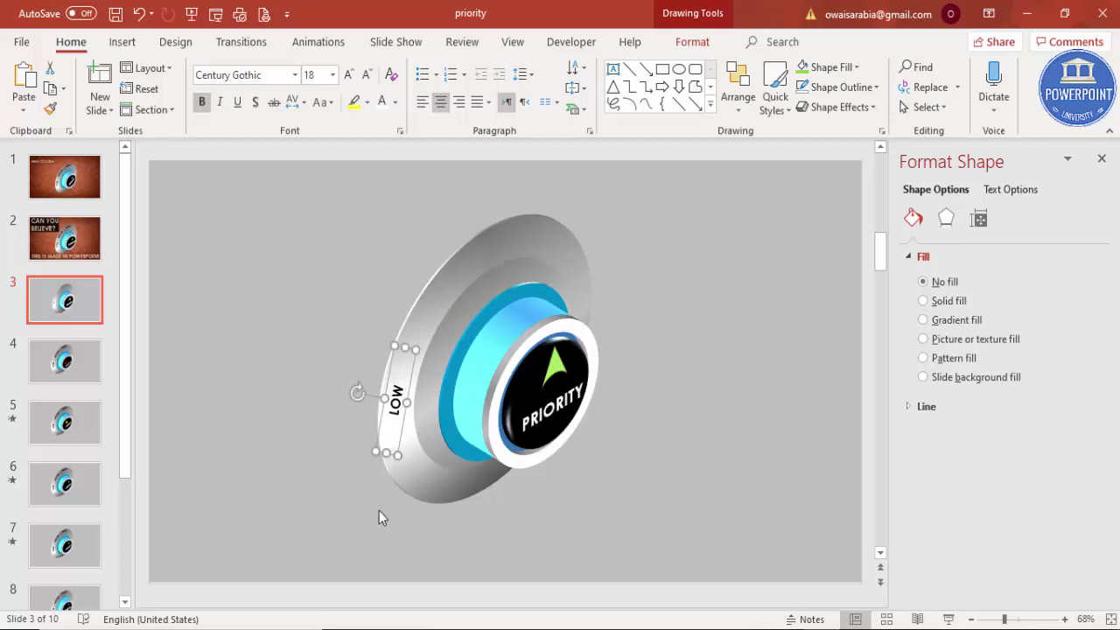
left_click_drag(411, 385, 412, 372)
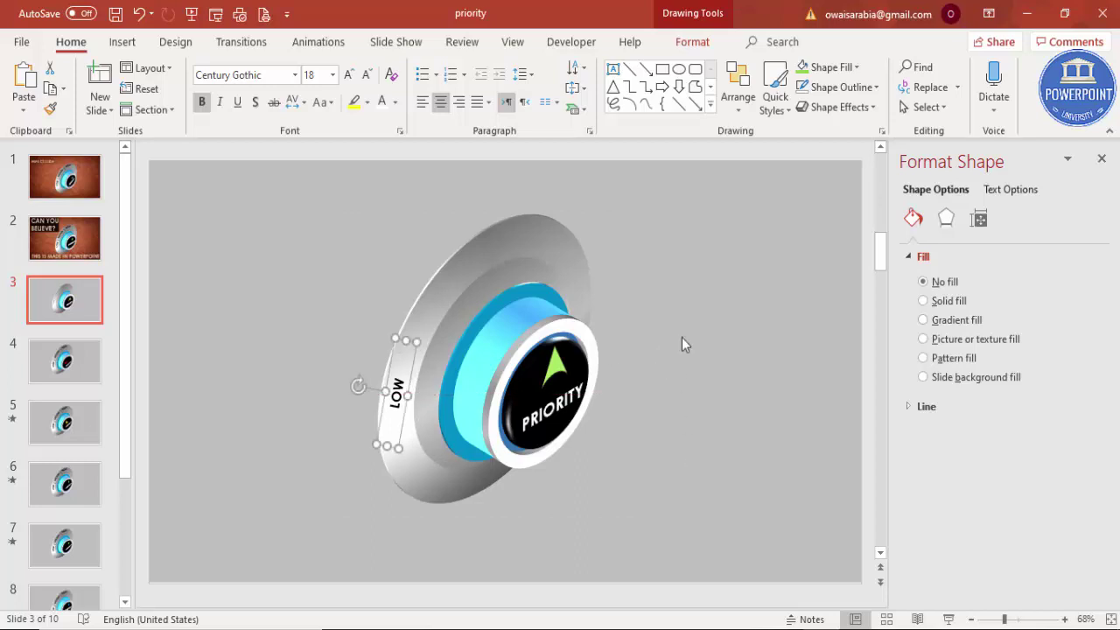
Step: Apply the Arch follow-path text transform to the LOW label, make its box 0.52" high and reposition it on the outer gray ring
left_click(1011, 189)
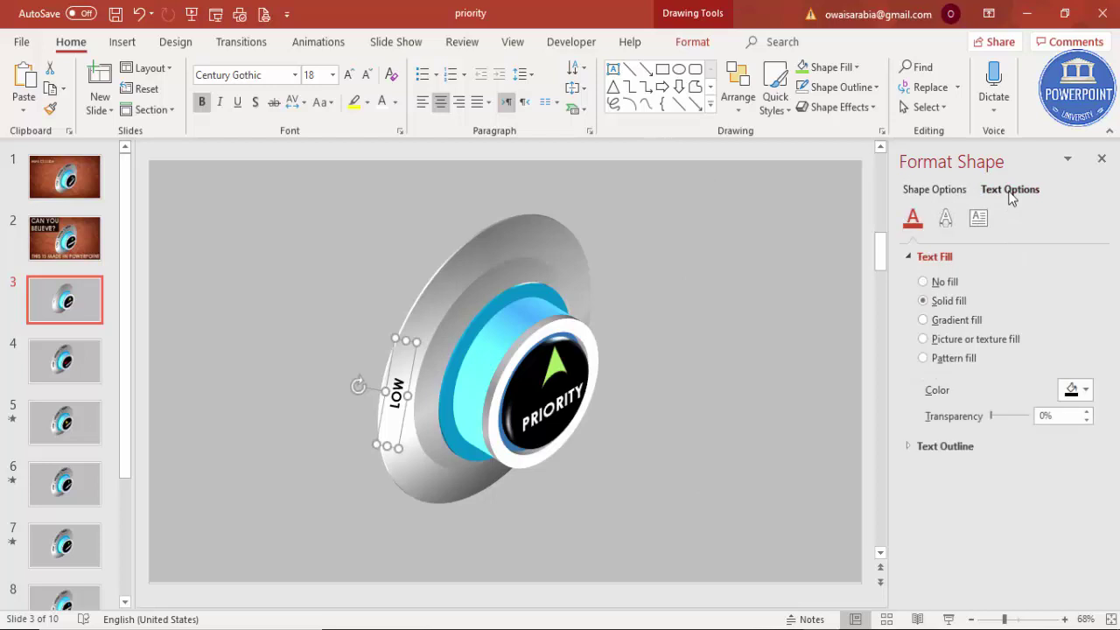
left_click(691, 42)
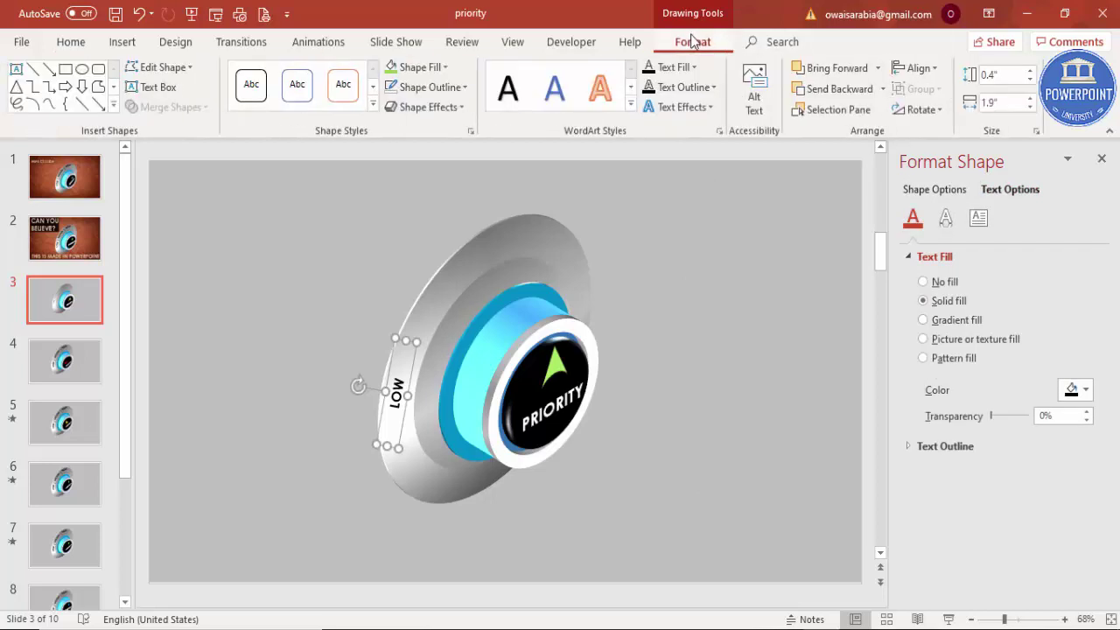
left_click(695, 108)
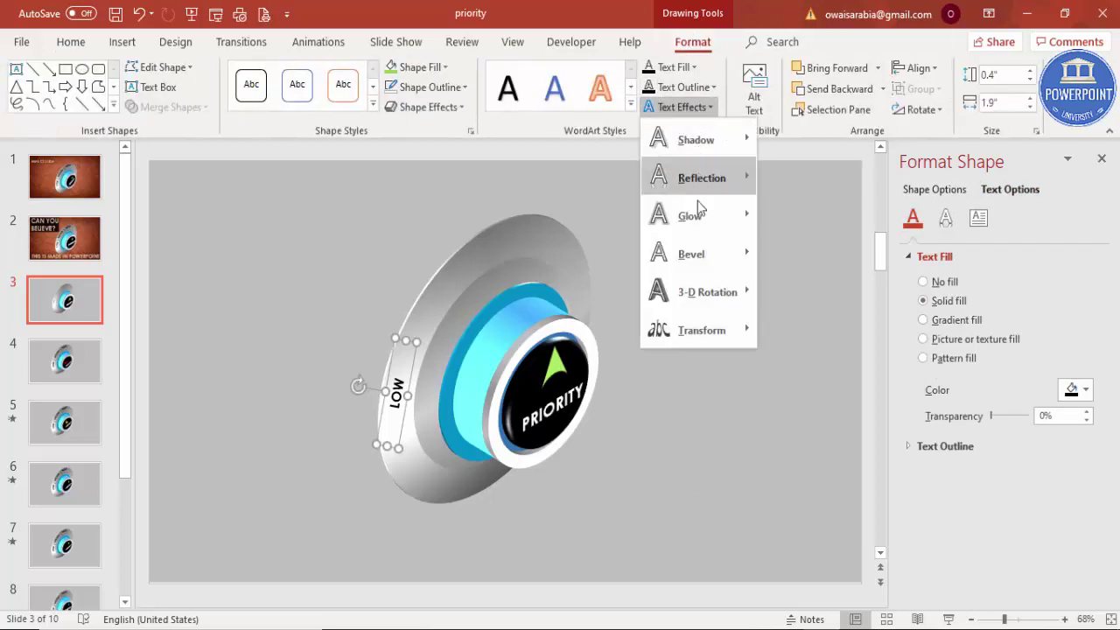
mouse_move(714, 332)
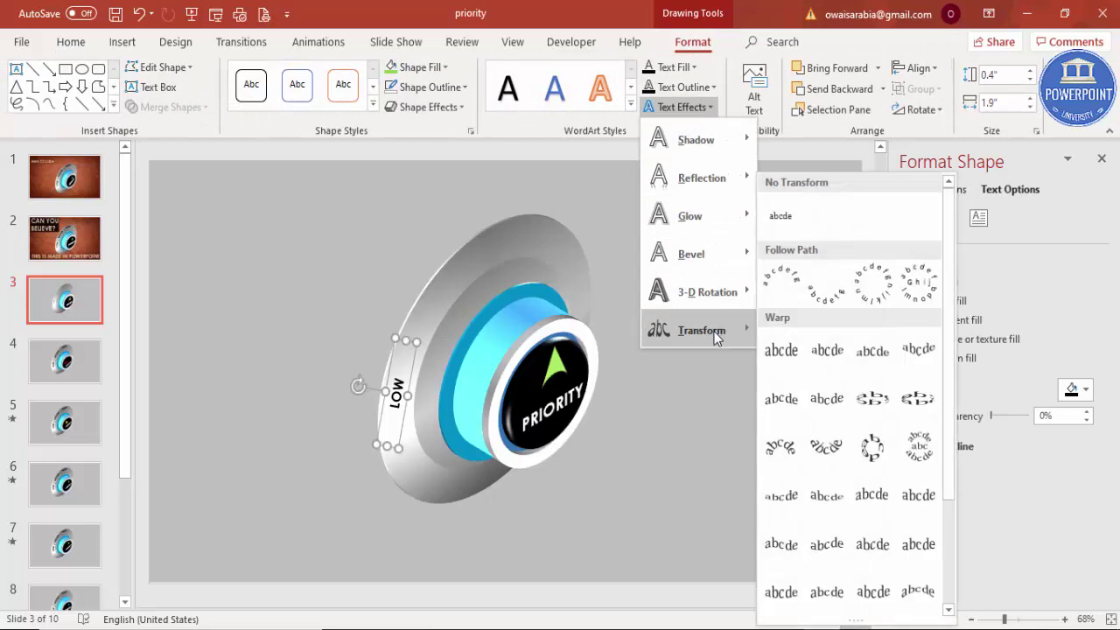
left_click(780, 294)
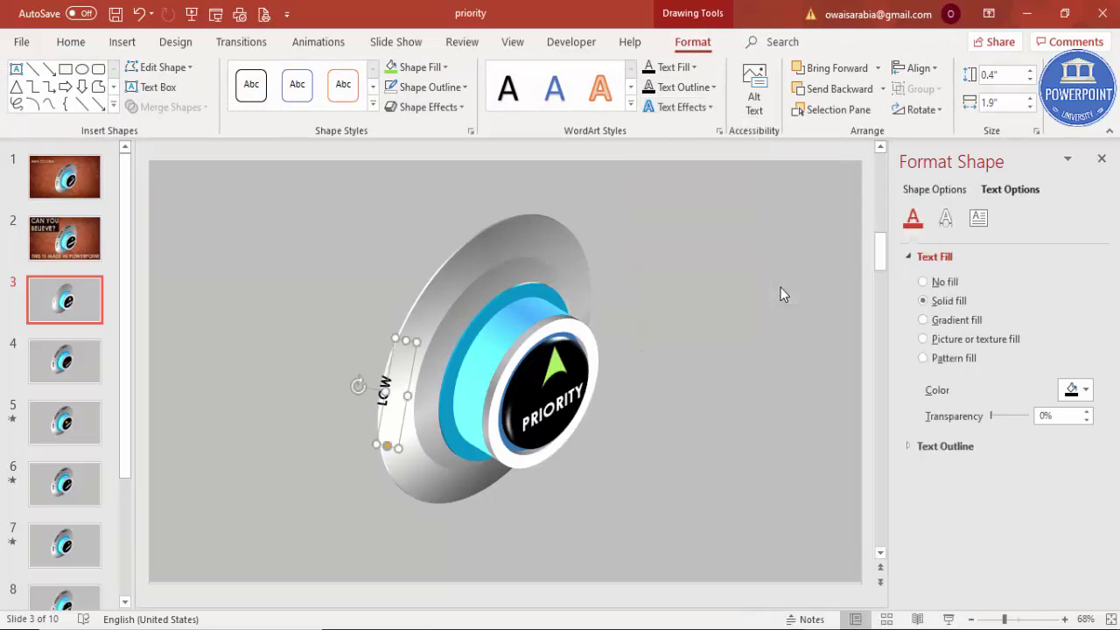
left_click_drag(414, 396, 427, 387)
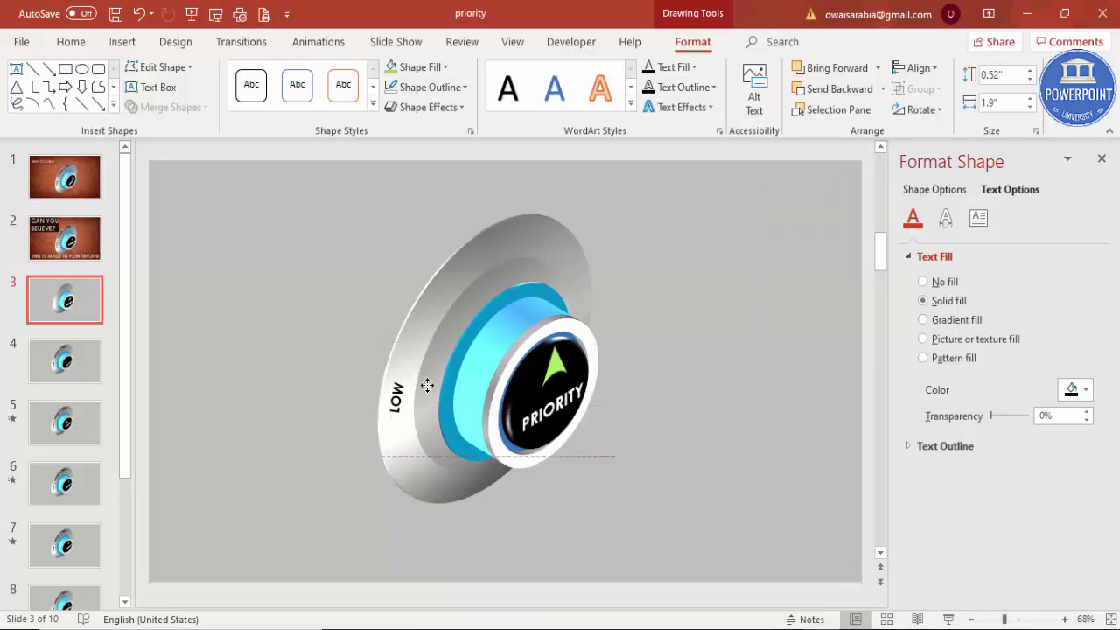
left_click(427, 386)
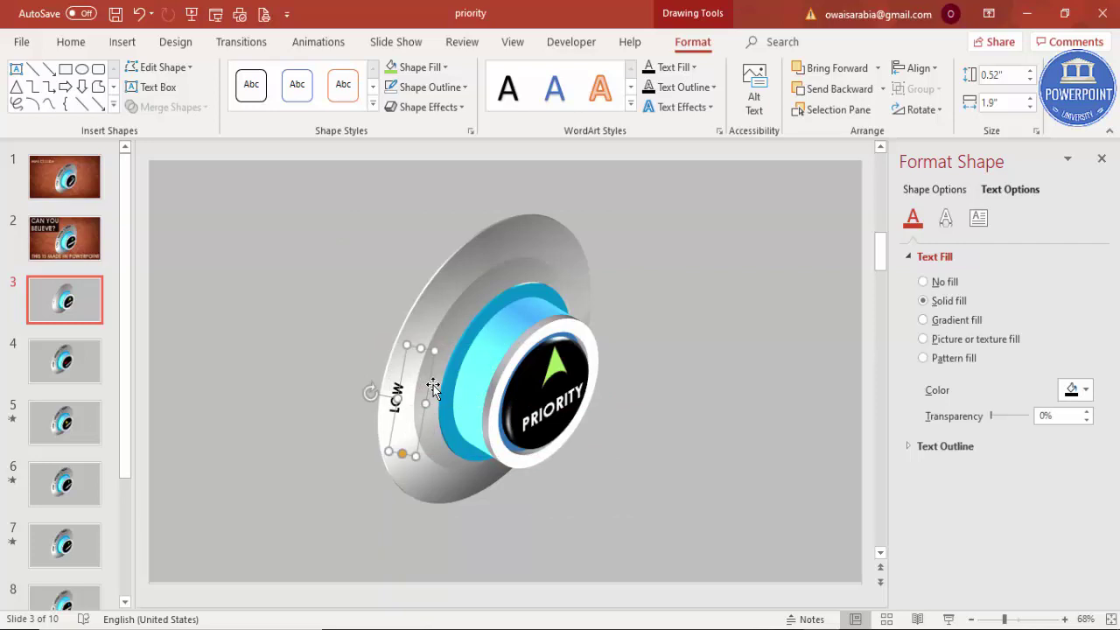
Step: Place a copy of the LOW label further up the rim, change its text to MEDIUM and rotate it to follow the ring
left_click_drag(432, 387, 453, 315)
double_click(435, 316)
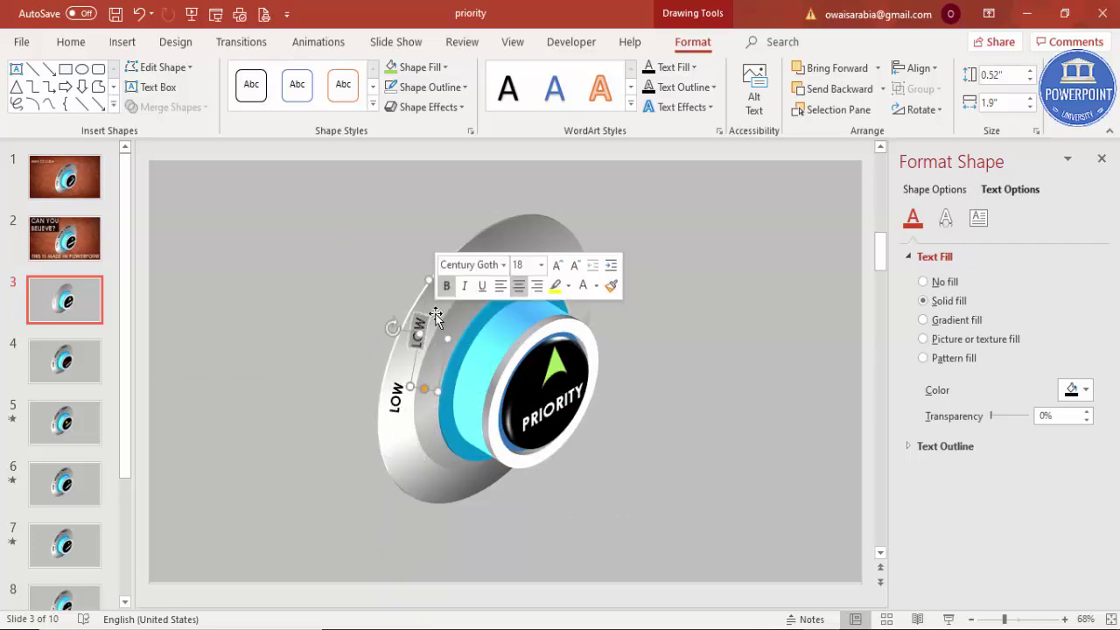
type("MID")
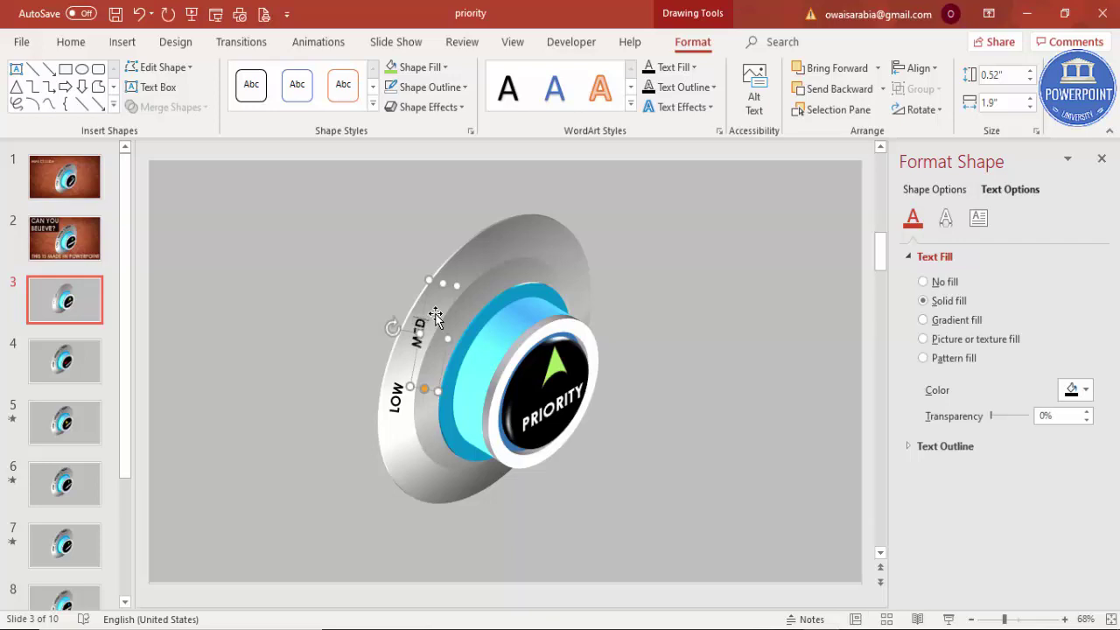
type("IUM")
left_click_drag(388, 322, 411, 281)
left_click(343, 313)
left_click(442, 302)
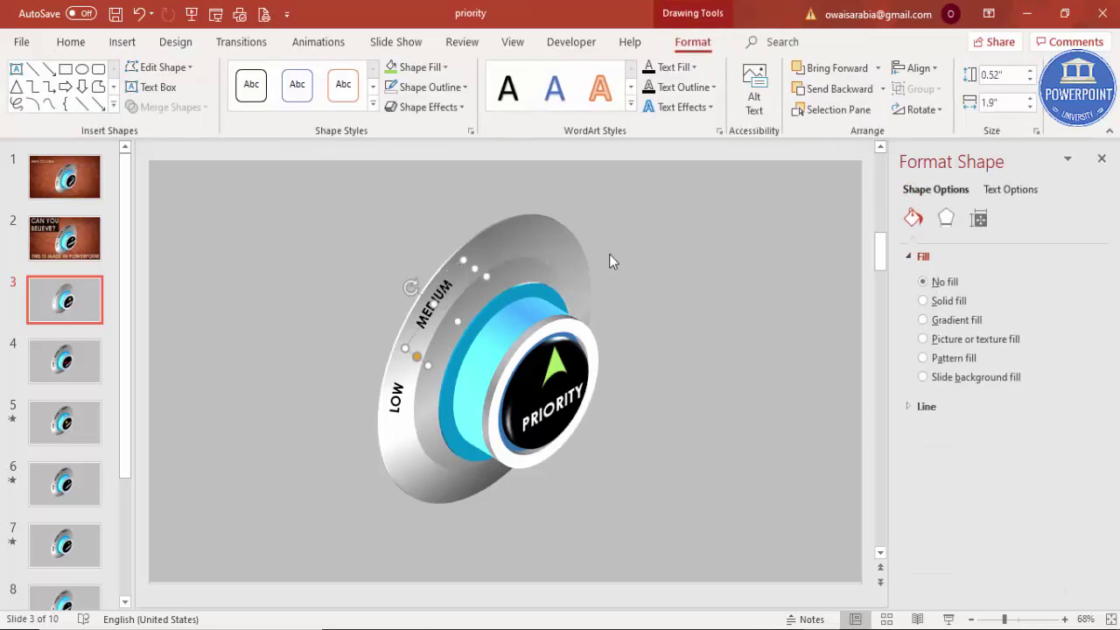
Step: Duplicate the MEDIUM label to the upper part of the ring, change the copy's text to HIGH and rotate it along the rim
key("ctrl+d")
left_click_drag(420, 296, 495, 226)
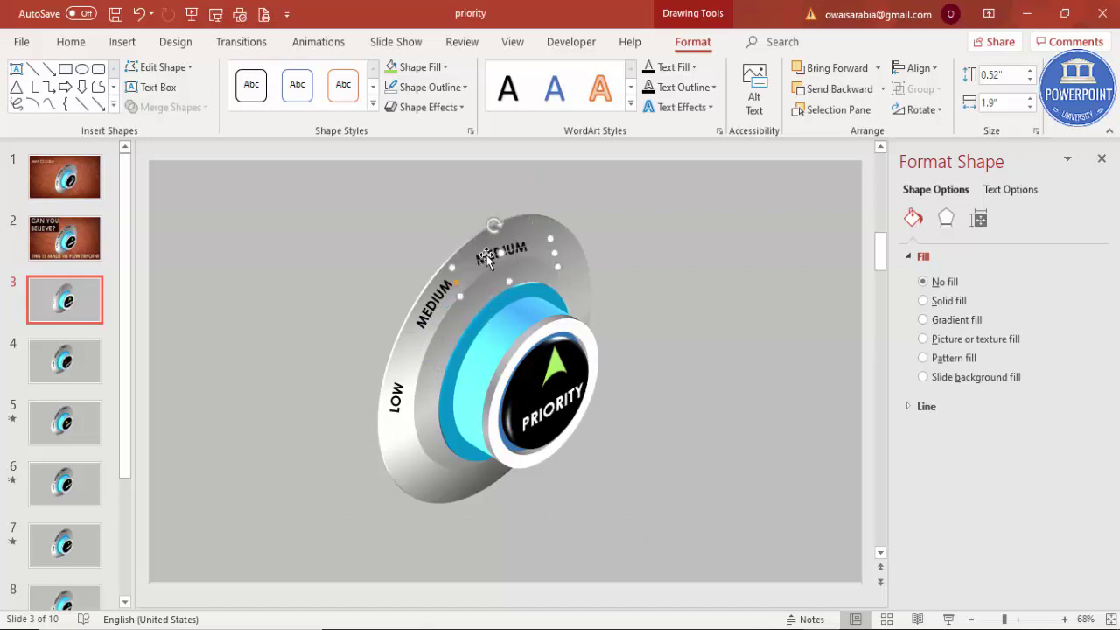
left_click_drag(560, 258, 638, 243)
key("BackSpace")
type("HIGH")
left_click_drag(493, 225, 488, 216)
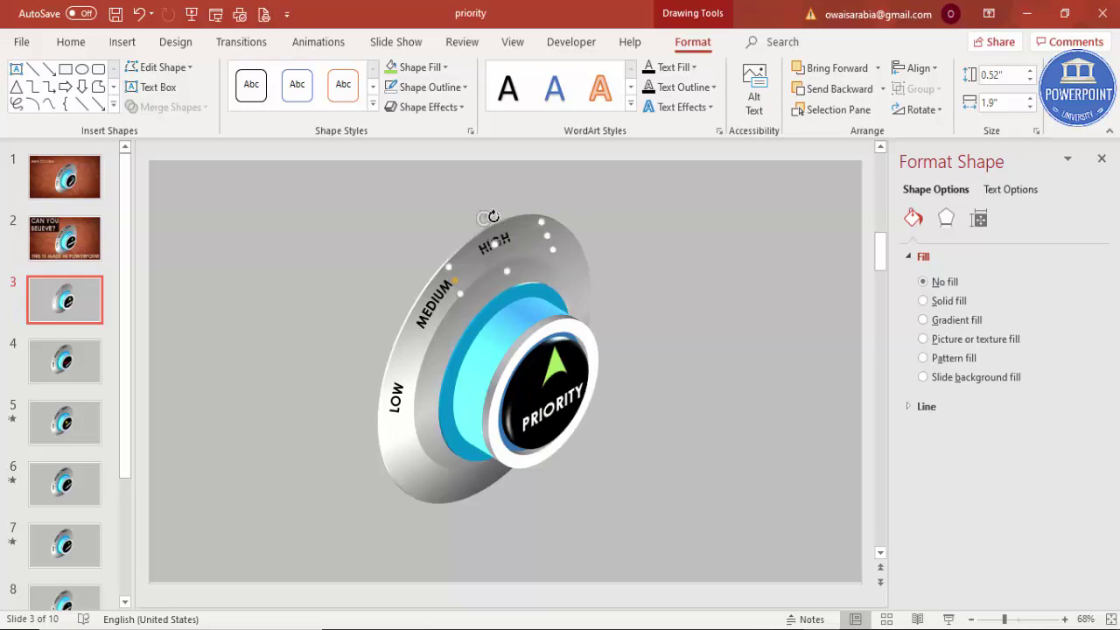
left_click(627, 262)
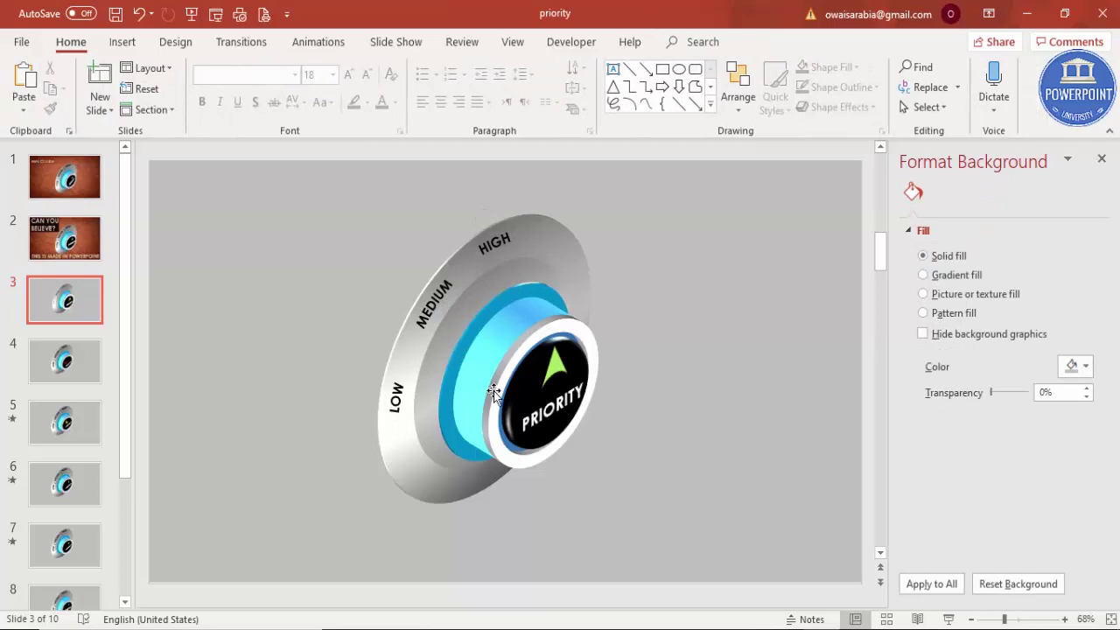
Step: Draw a short dark divider line about 0.37" wide and 0.15" high across the outer ring between the LOW and MEDIUM labels
left_click(122, 42)
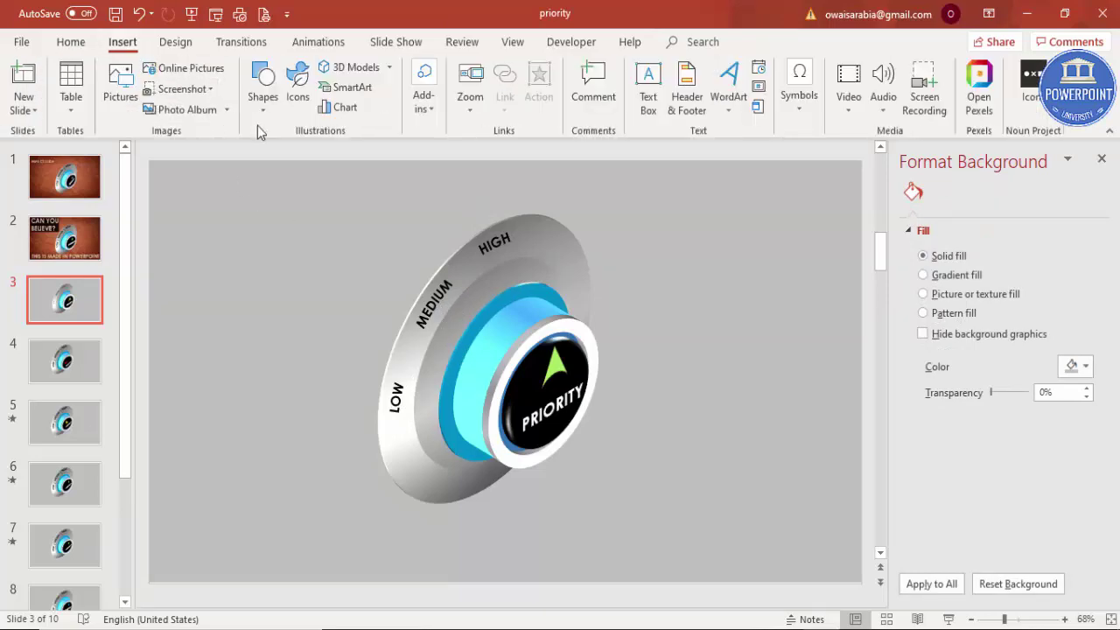
left_click(262, 87)
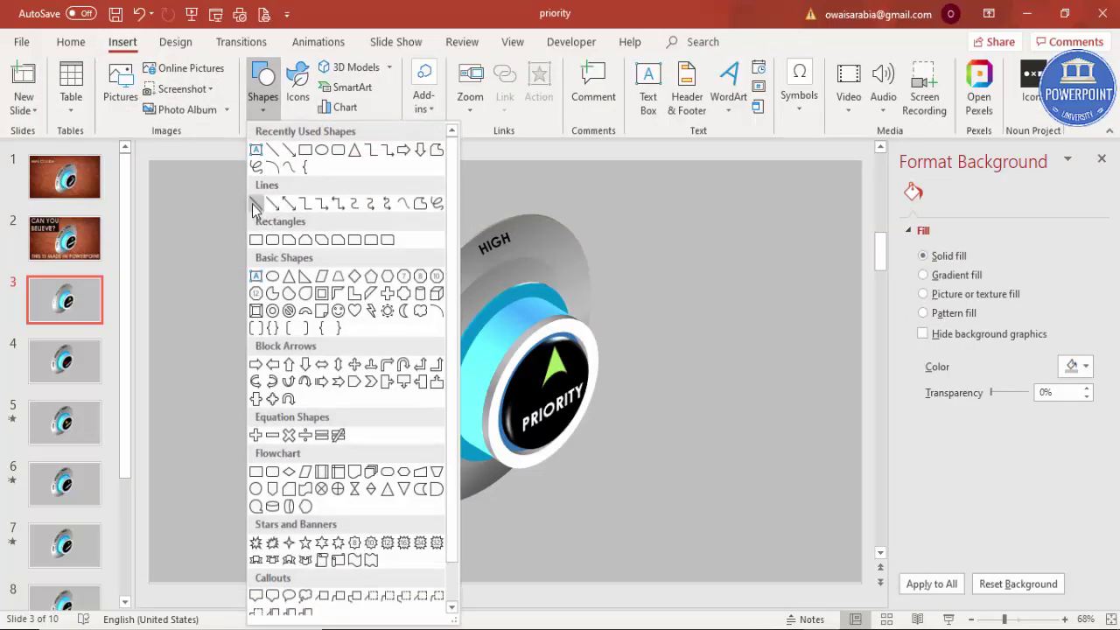
left_click(257, 203)
left_click_drag(400, 343, 425, 350)
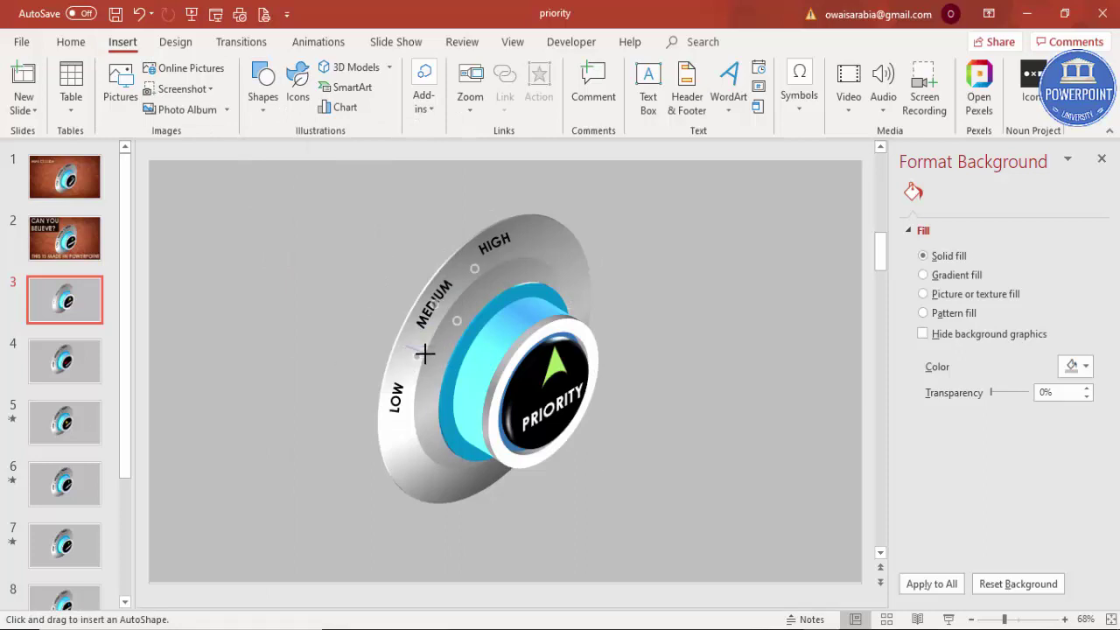
left_click(440, 88)
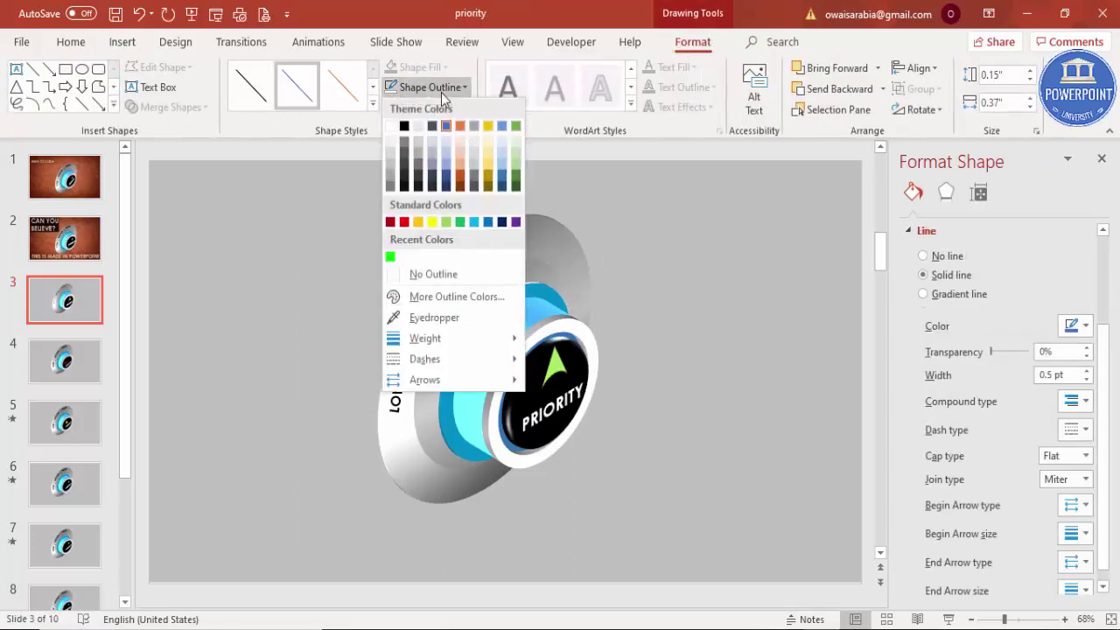
left_click(403, 149)
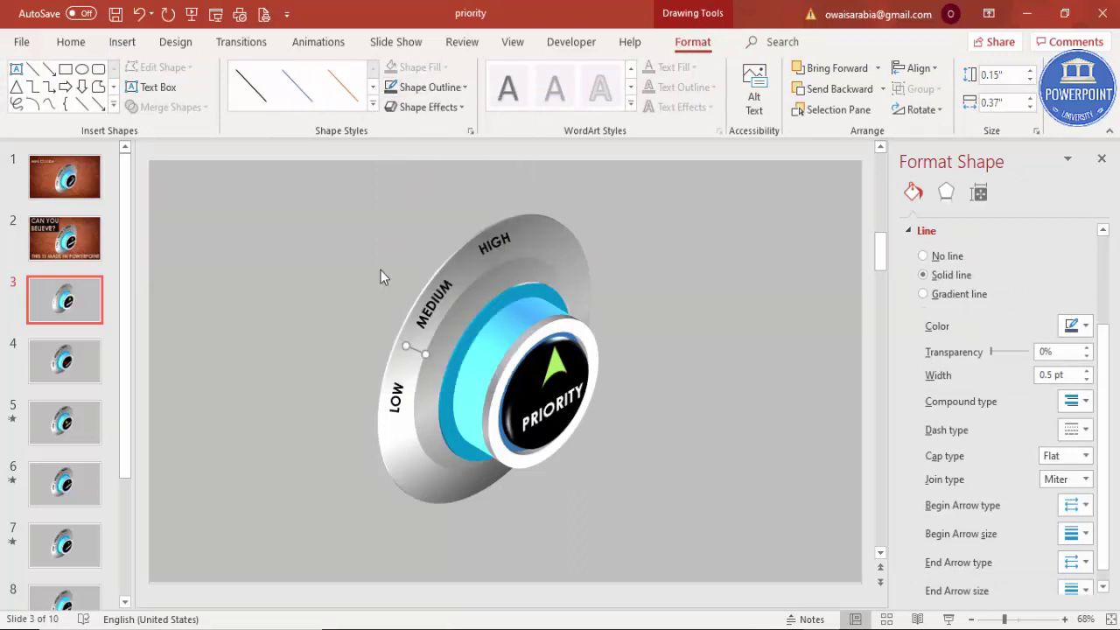
left_click_drag(424, 354, 403, 347)
left_click(365, 363)
left_click(406, 357)
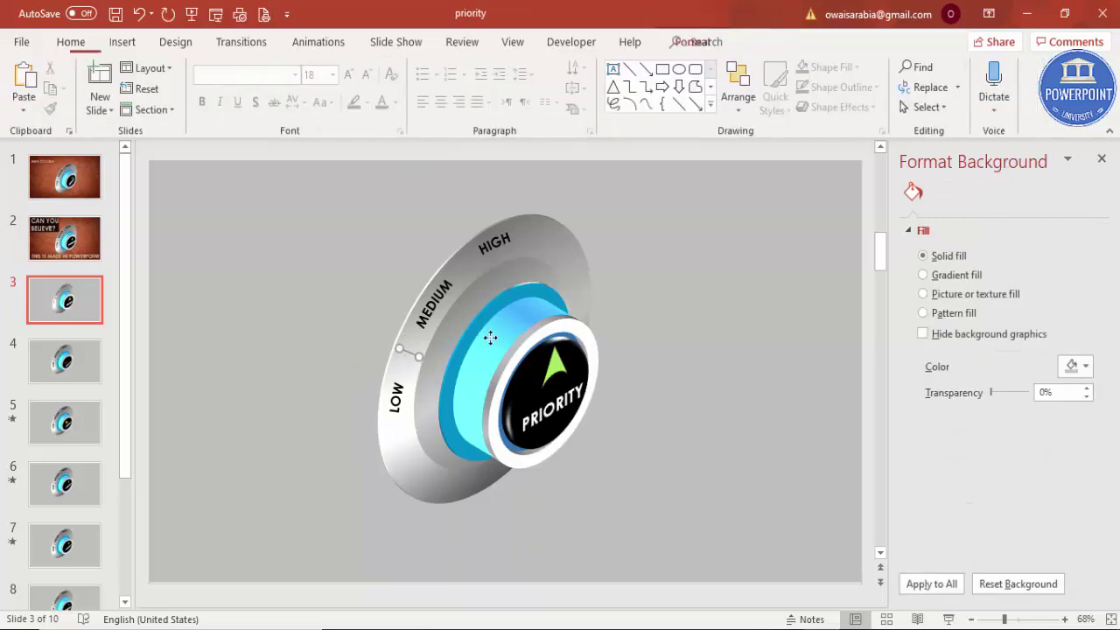
Step: Place a copy of the divider line across the ring between the MEDIUM and HIGH labels
left_click_drag(420, 356, 470, 266)
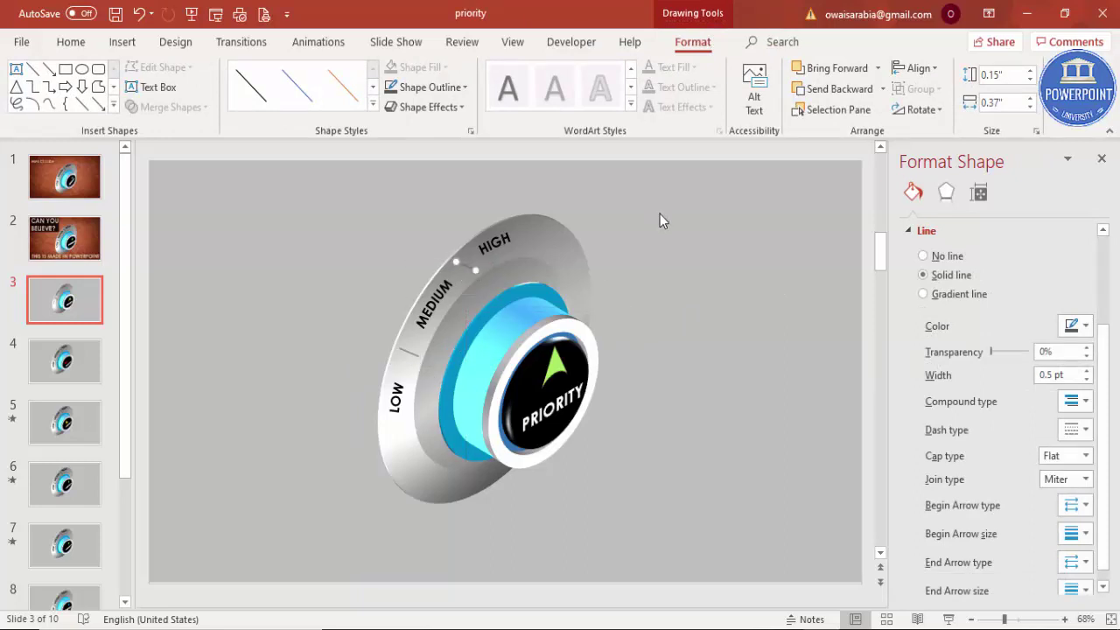
left_click(660, 214)
left_click(462, 264)
left_click(696, 241)
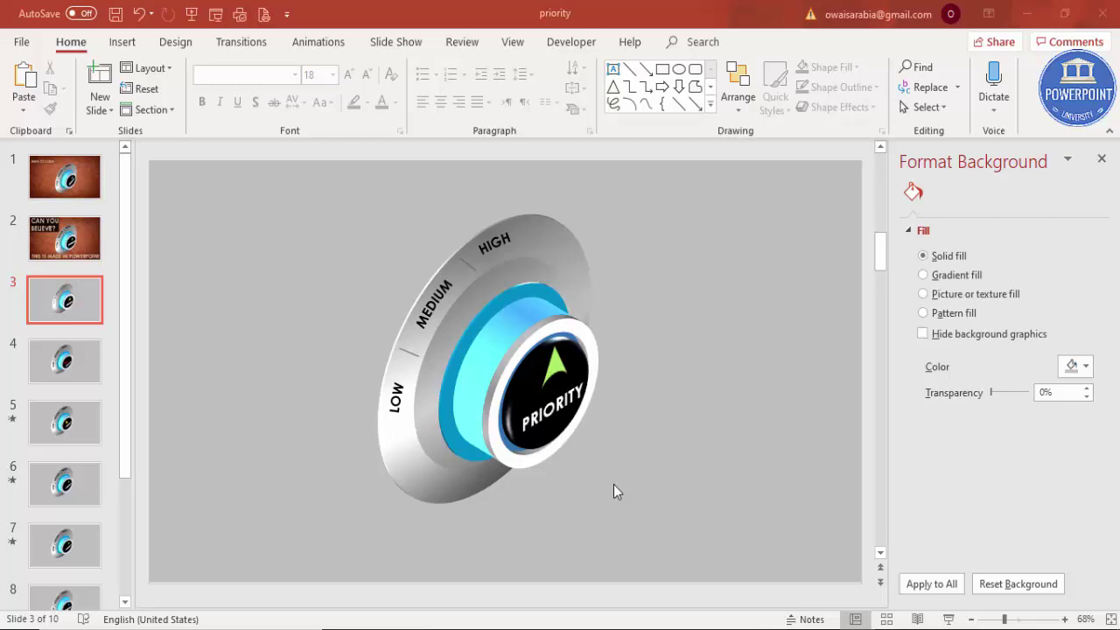
Step: Duplicate slide 3
left_click(243, 45)
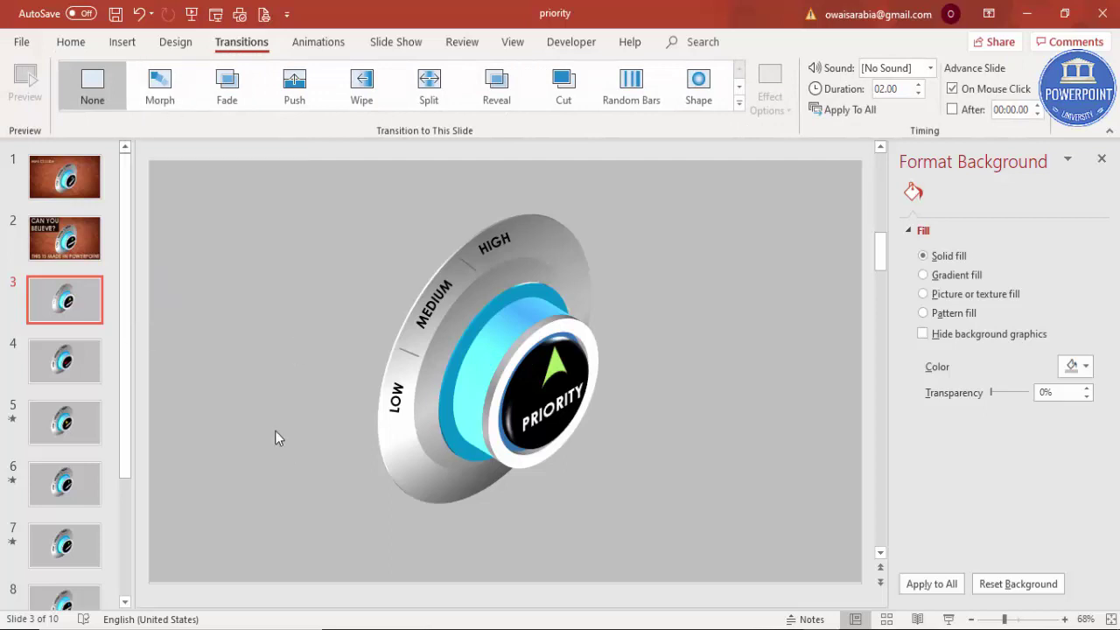
right_click(75, 308)
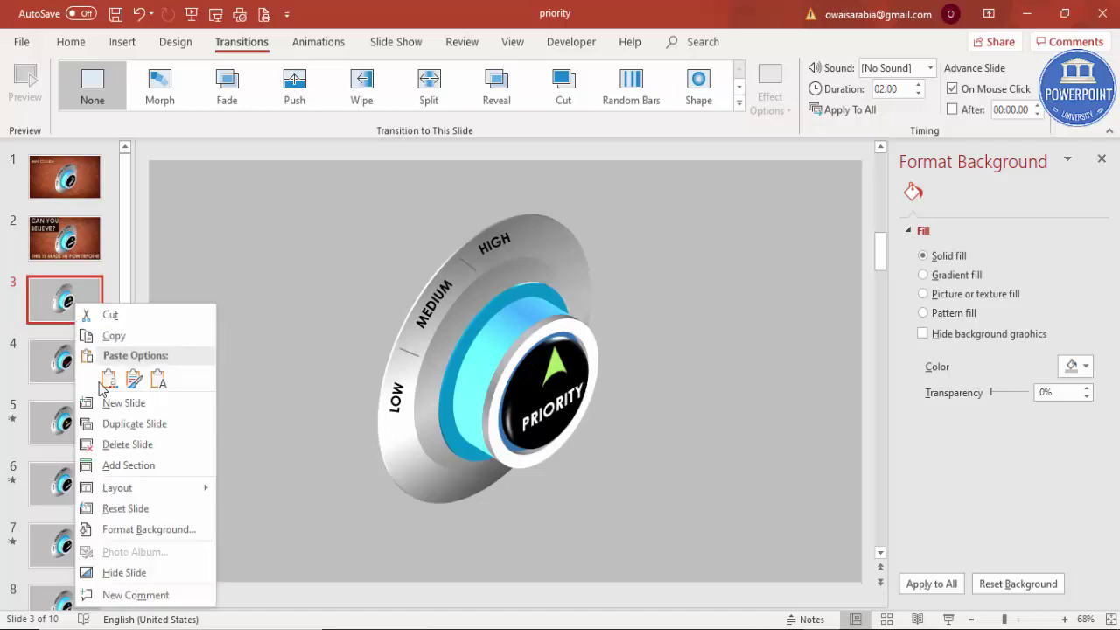
left_click(133, 424)
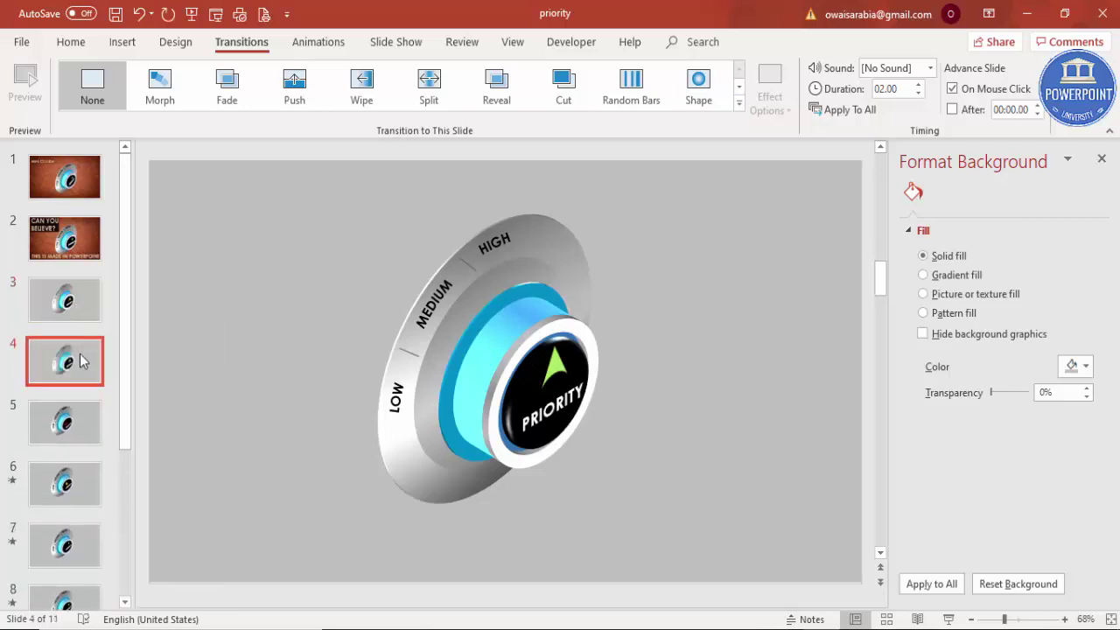
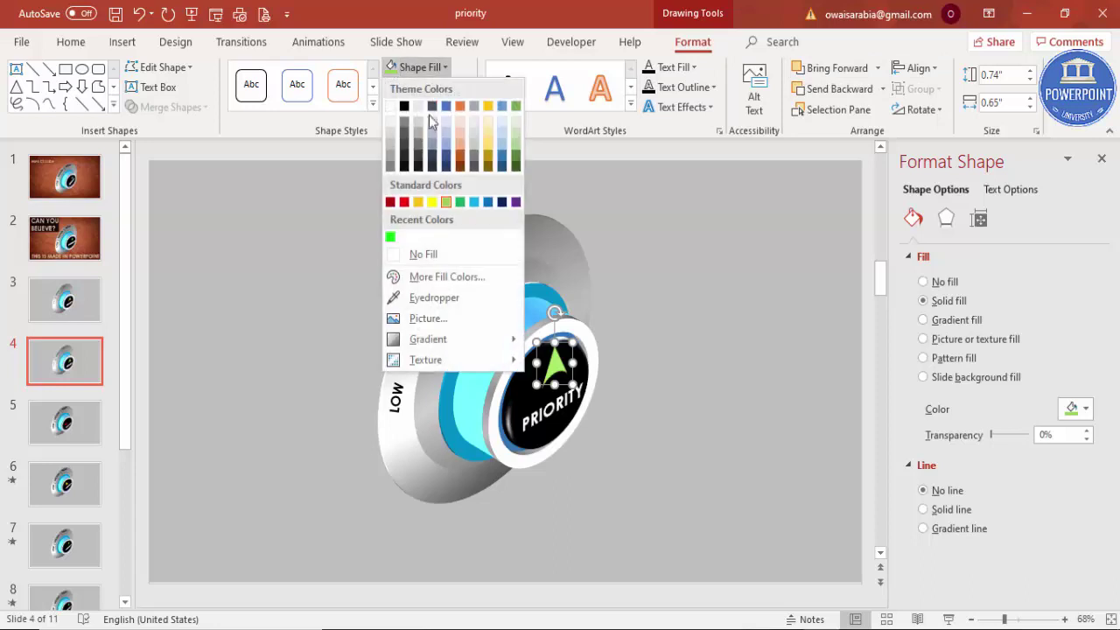
Step: On the duplicated slide, fill the arrowhead red, rotate it counterclockwise and move it toward the left edge of the black disc
left_click(404, 202)
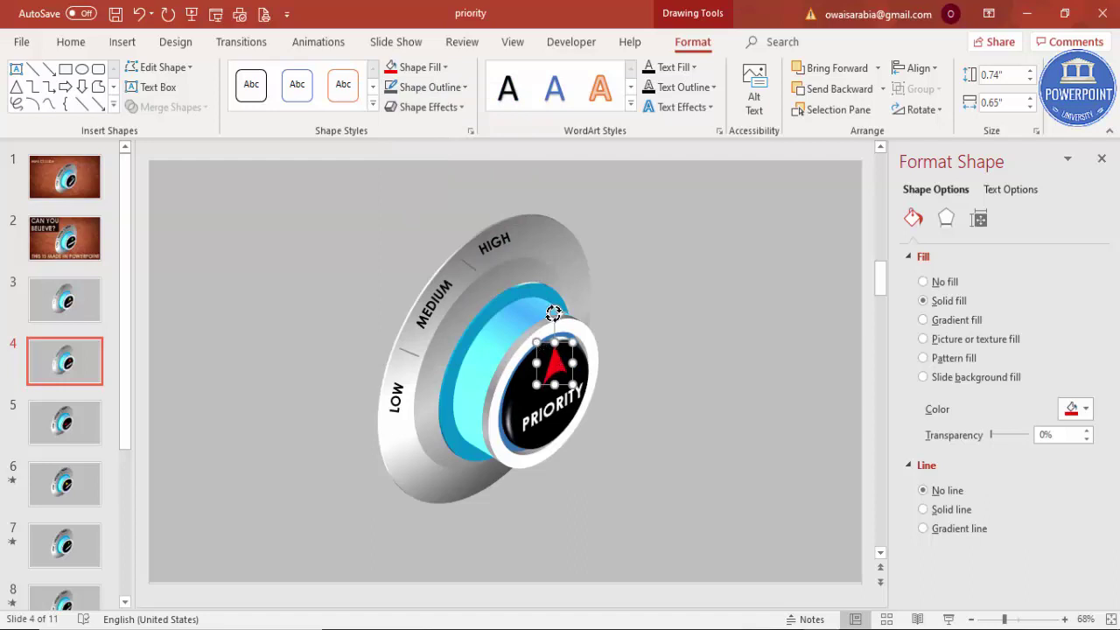
left_click_drag(553, 313, 522, 333)
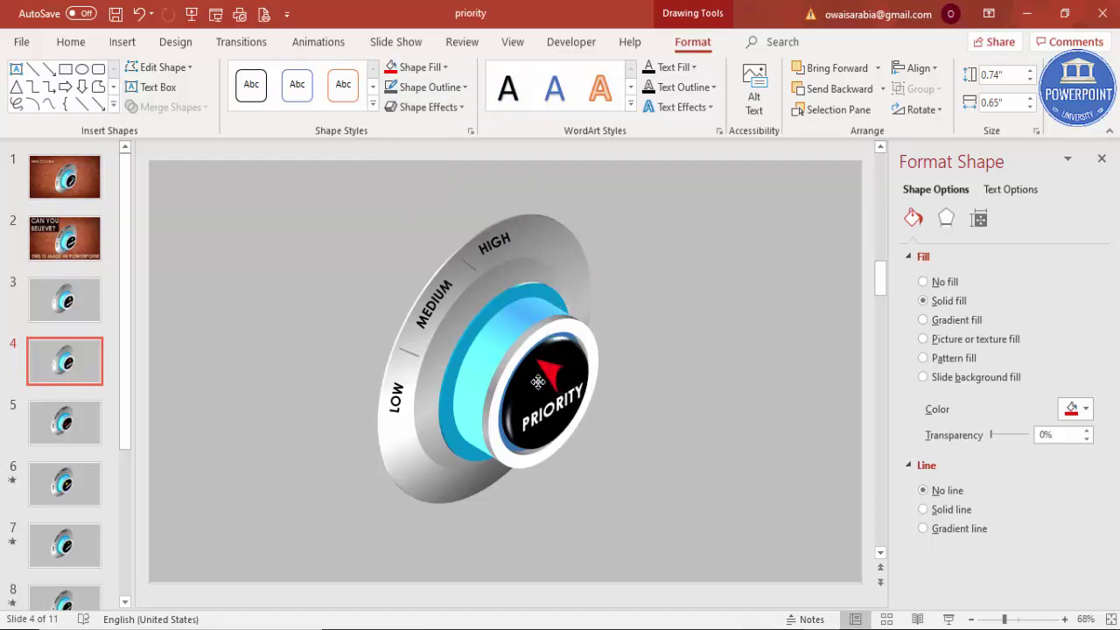
left_click_drag(538, 382, 515, 399)
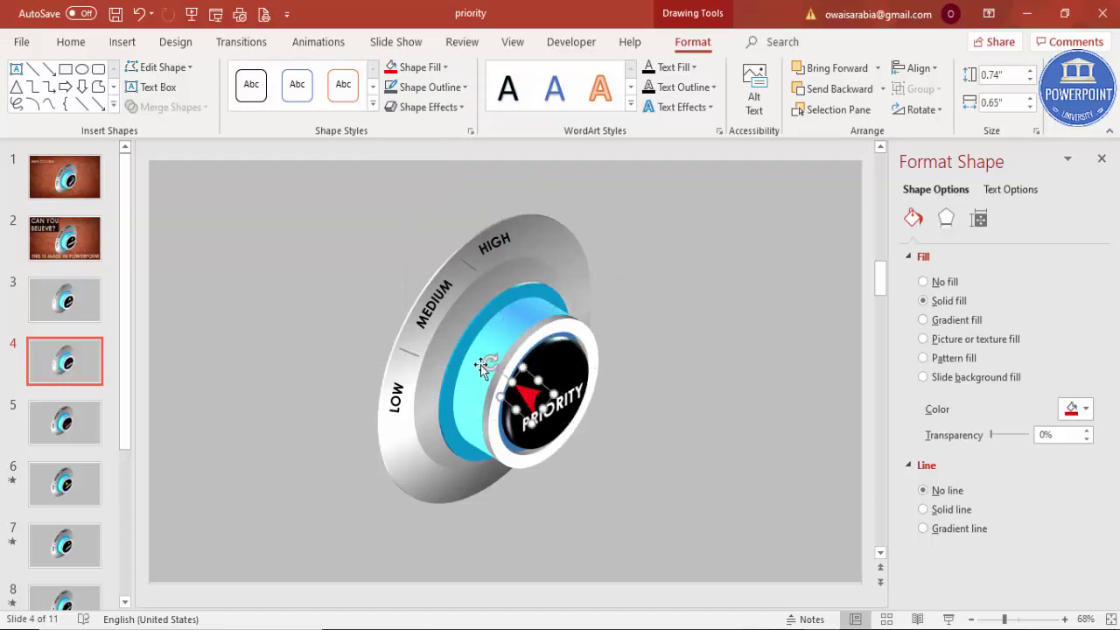
left_click_drag(489, 361, 484, 375)
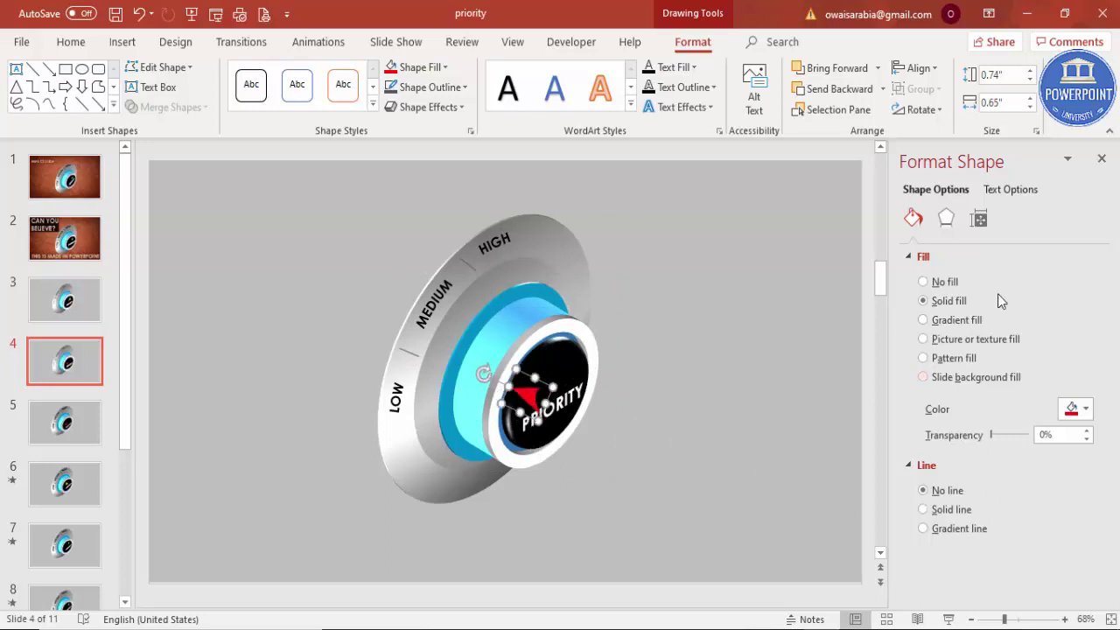
Step: Adjust the red arrowhead's 3-D rotation, keeping X at 315° and Y at 35° and turning Z to 335°
left_click(946, 220)
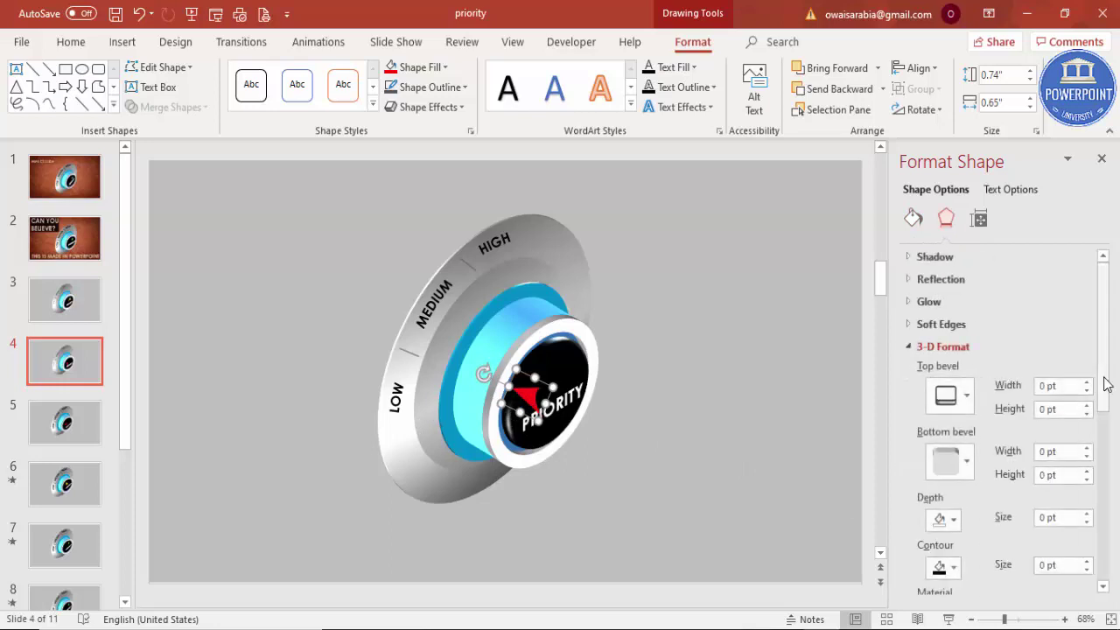
left_click_drag(1103, 380, 1116, 577)
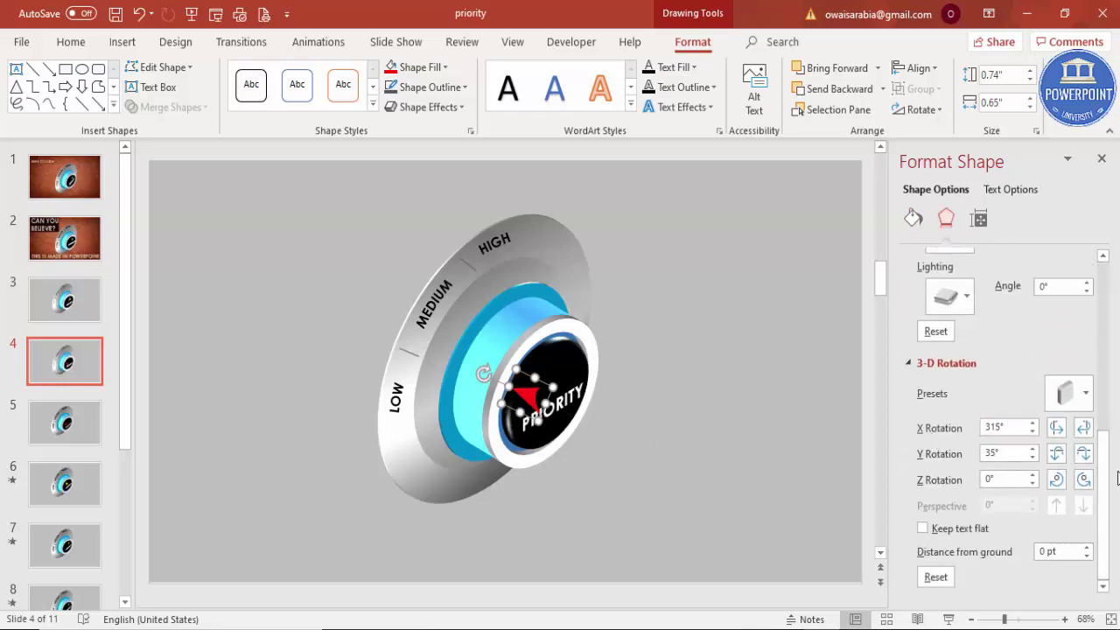
left_click(1082, 453)
left_click(1082, 453)
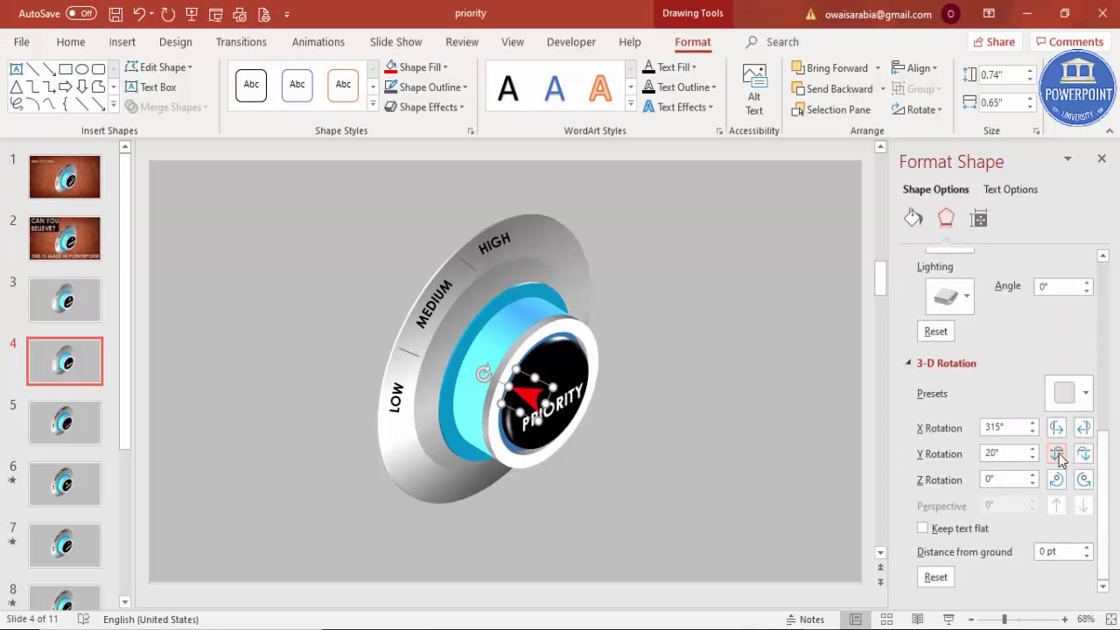
left_click(1057, 456)
left_click(1057, 480)
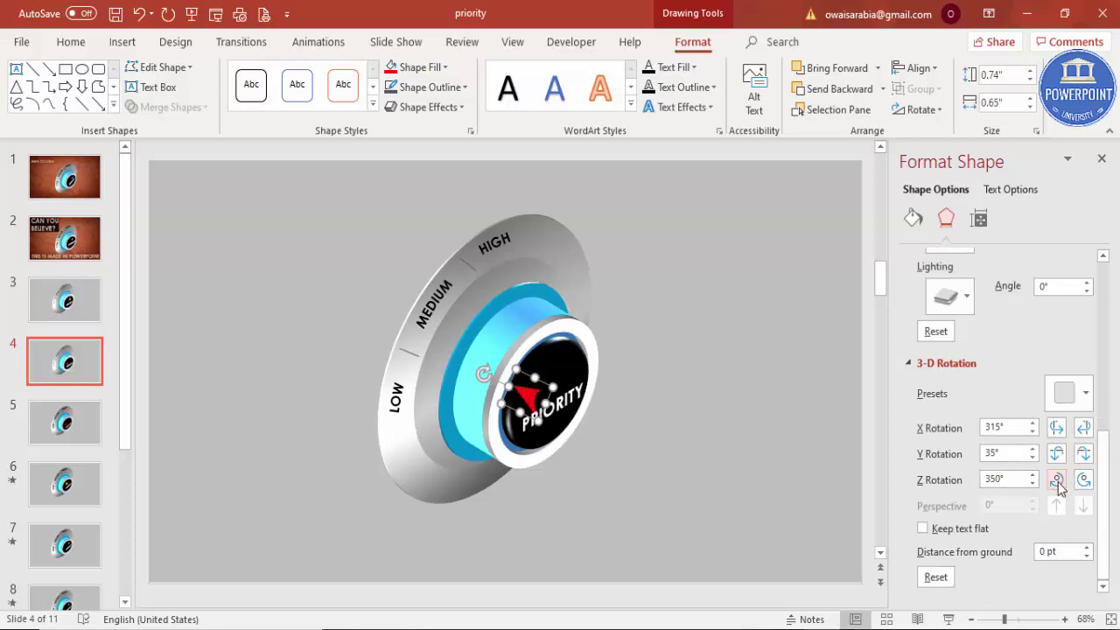
left_click(1057, 484)
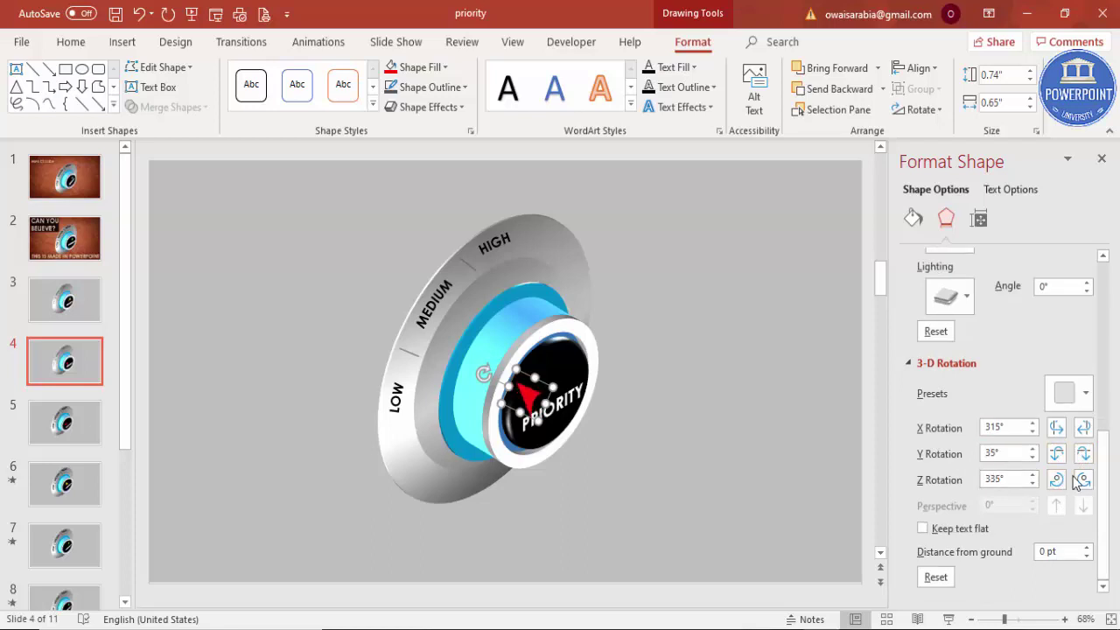
Step: Turn the red arrowhead about its X axis until its 3-D rotation is X 12.5°, Y 40.6° and Z 12.2°
left_click(1083, 430)
left_click(1058, 431)
left_click(1058, 430)
left_click(1083, 428)
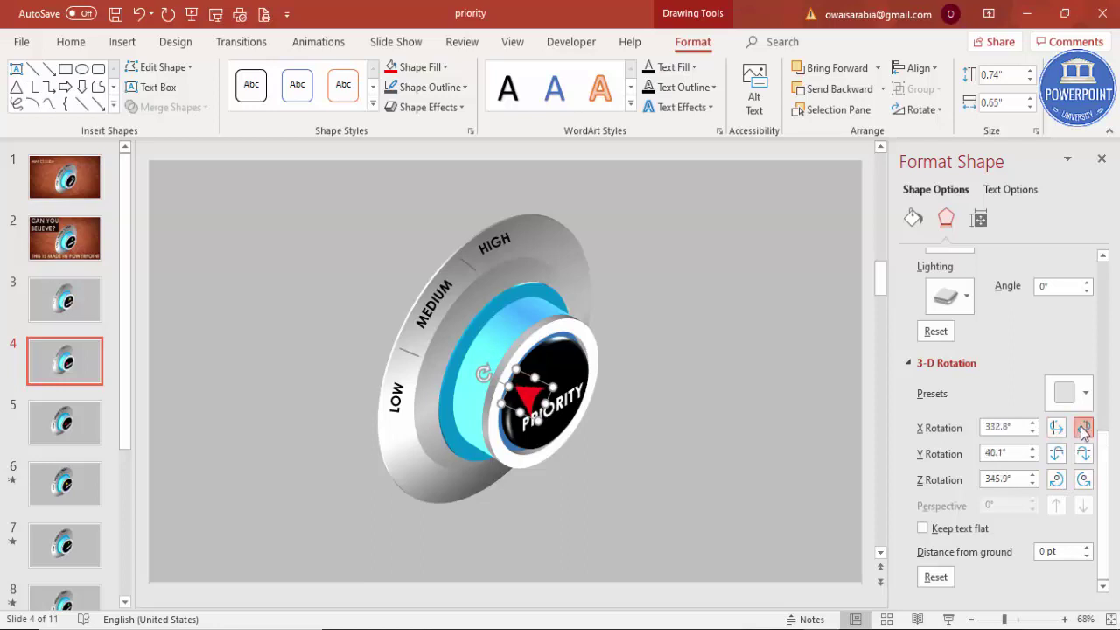
left_click(1084, 428)
left_click(1084, 428)
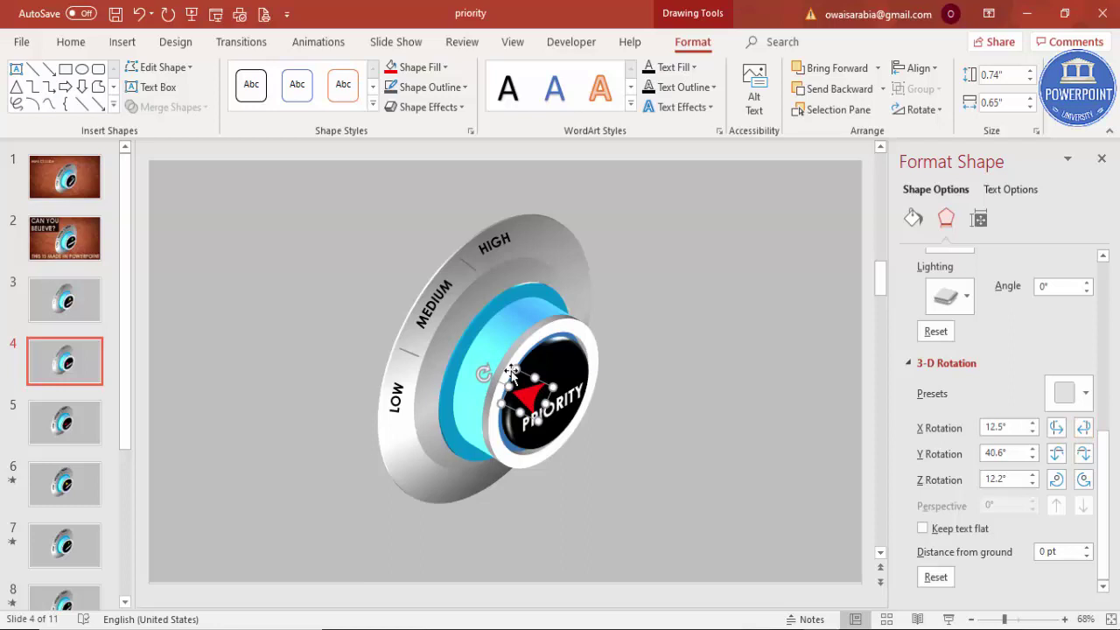
Step: Shrink the red arrowhead to about 0.62" by 0.39" and turn its 3-D rotation to X 30.7°, Y 35.9° and Z 23.6°
left_click_drag(511, 375, 518, 384)
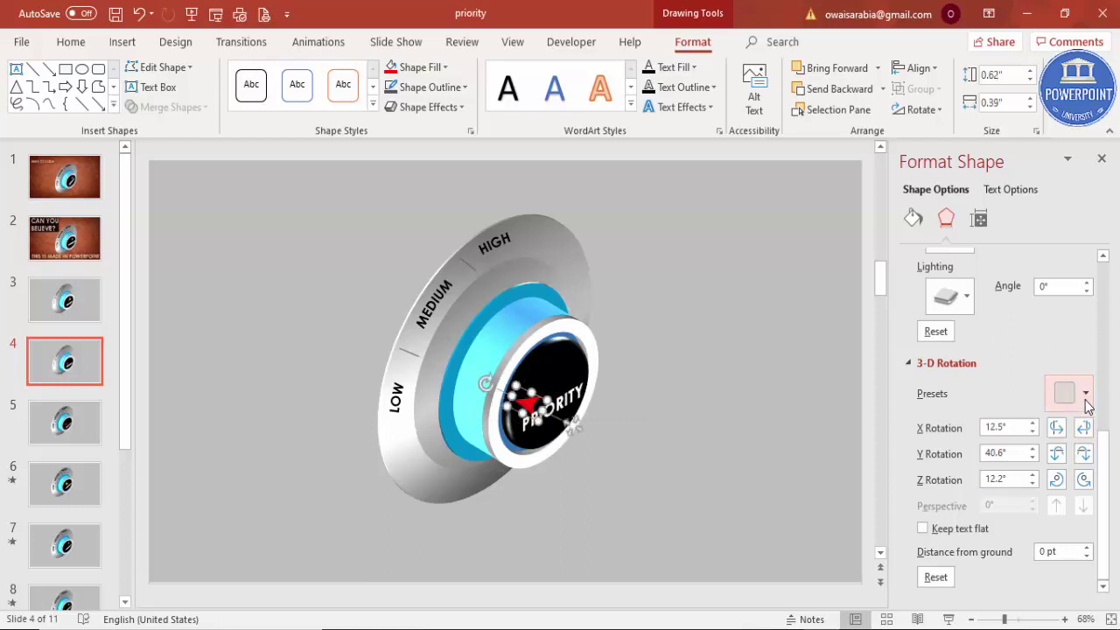
left_click(1083, 428)
left_click(1083, 428)
left_click(1084, 428)
left_click(1083, 428)
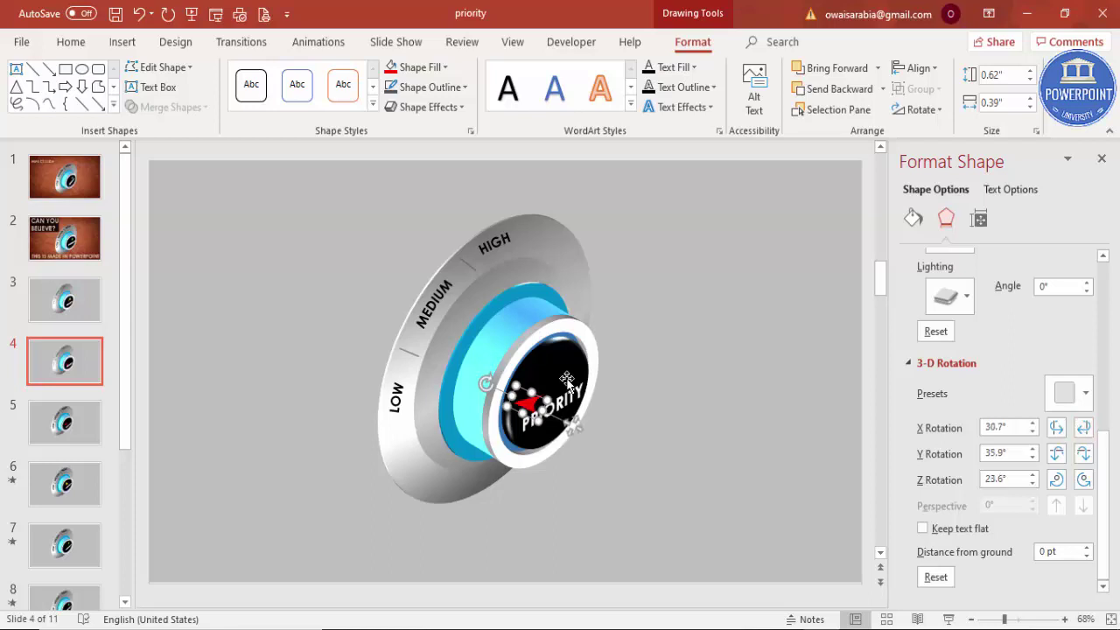
Step: Reposition the red arrowhead near the left edge of the black disc and place the PRIORITY text just below it
left_click(664, 397)
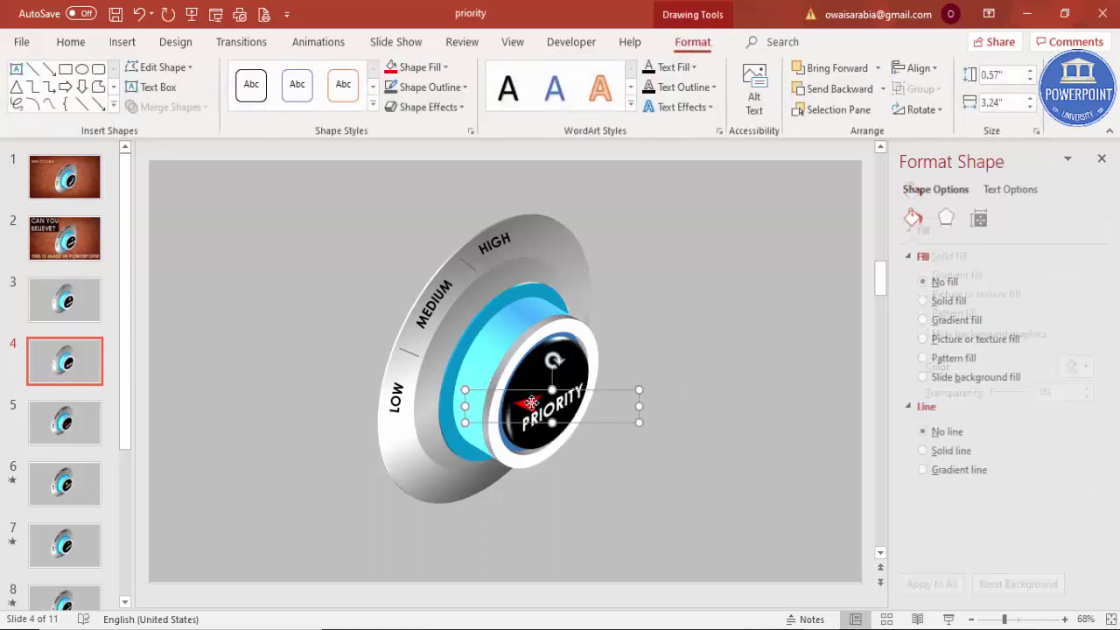
left_click_drag(536, 404, 529, 398)
left_click(528, 404)
left_click(573, 438)
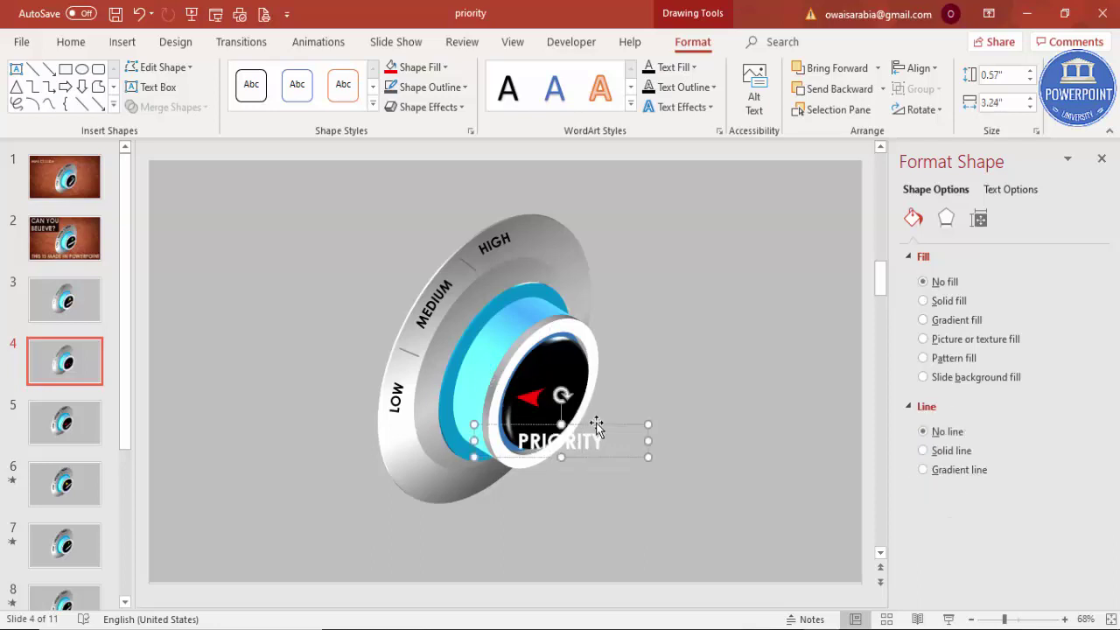
left_click_drag(595, 416, 589, 393)
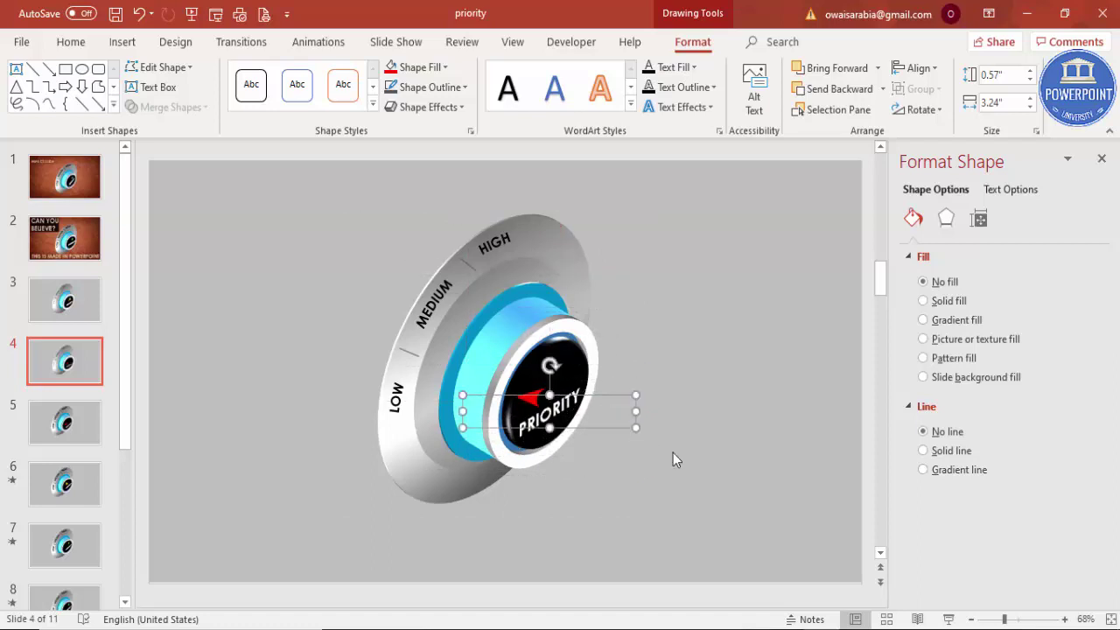
left_click(673, 453)
left_click(529, 403)
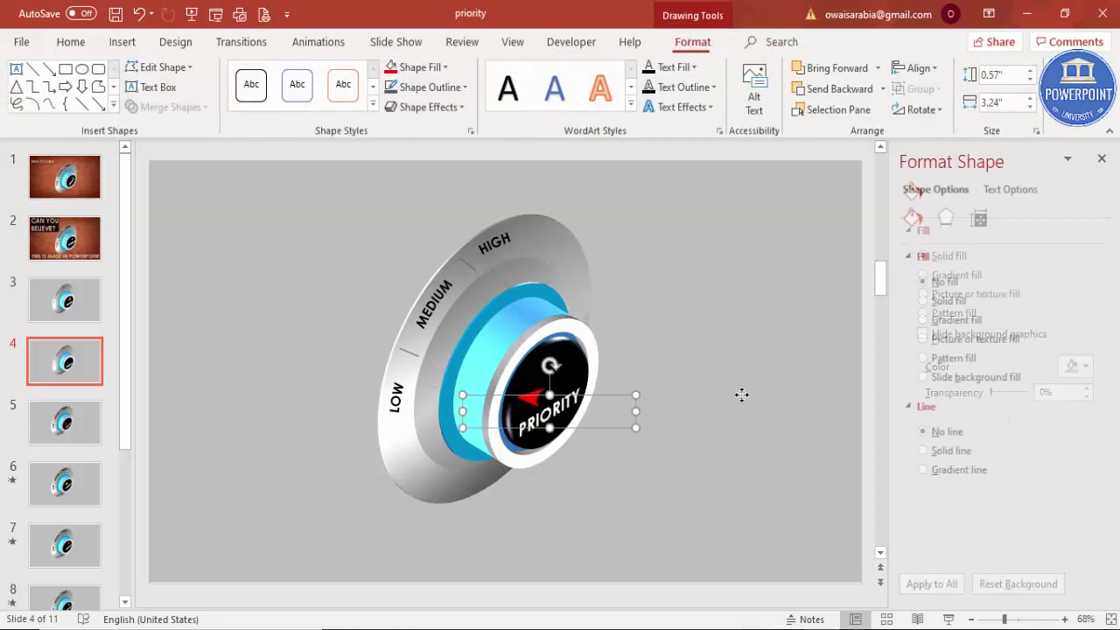
left_click(700, 391)
Step: Duplicate slide 4
left_click(84, 364)
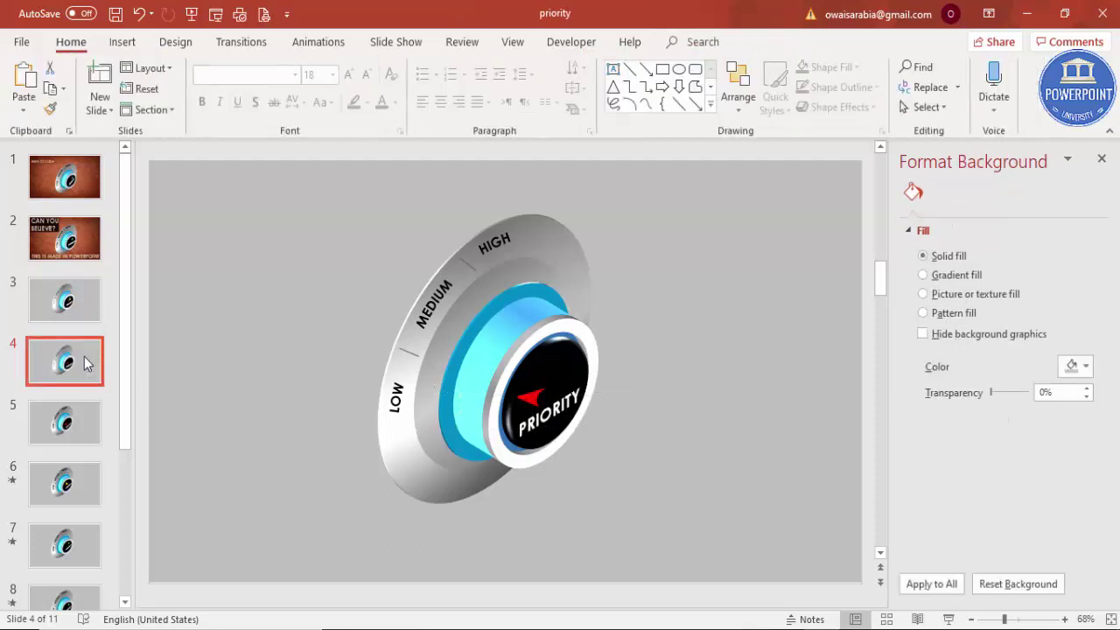
right_click(85, 363)
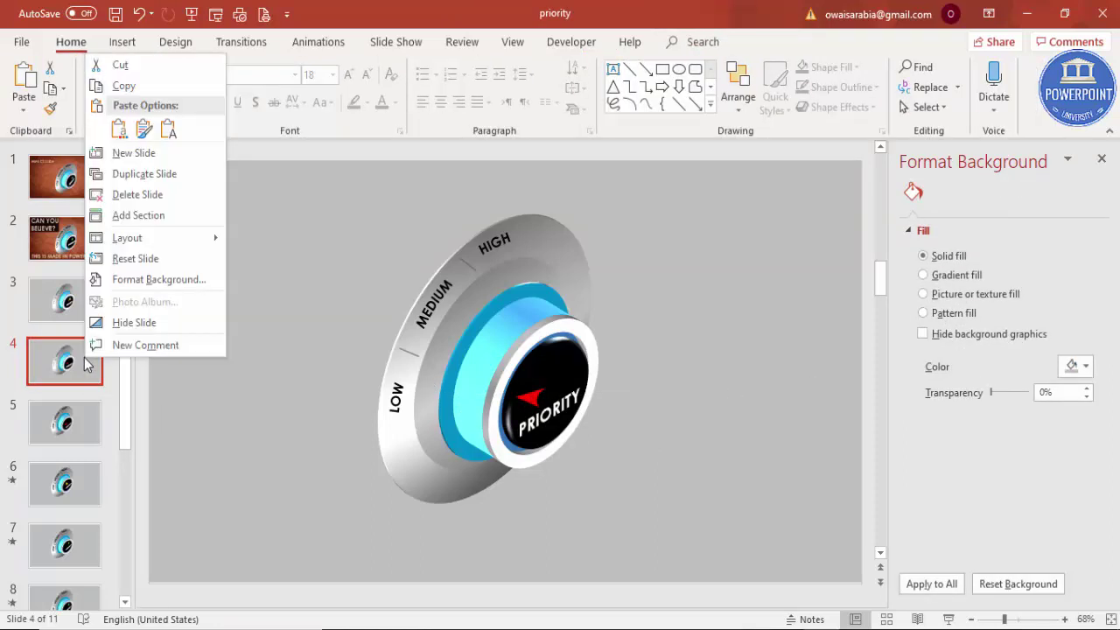
left_click(131, 175)
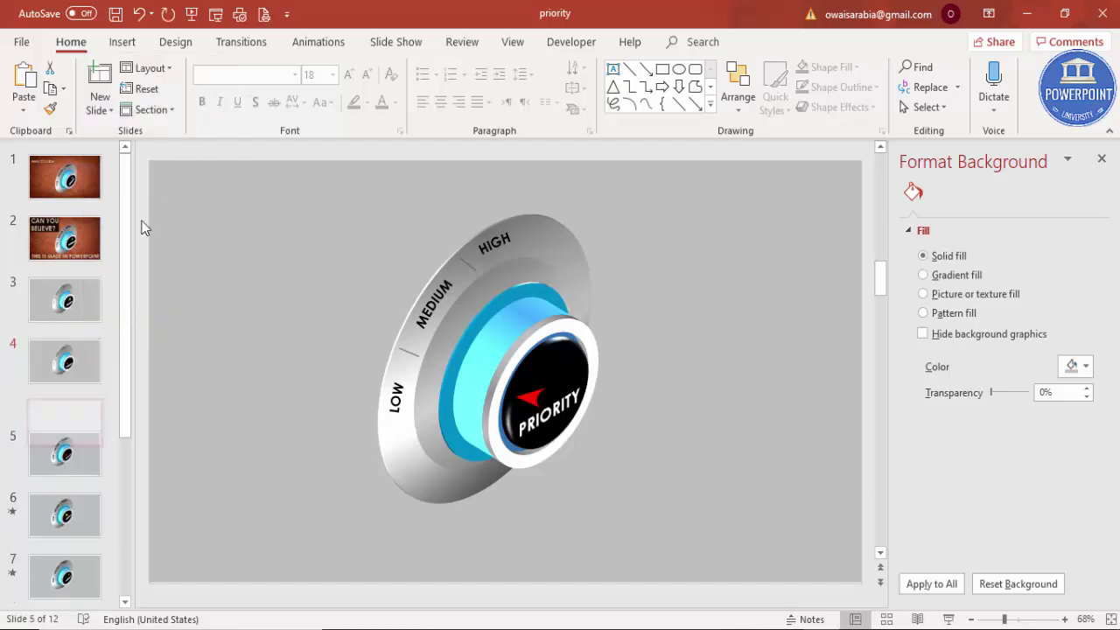
Step: On the duplicated slide, move the PRIORITY text off the black disc to the area below and right of it
left_click(532, 400)
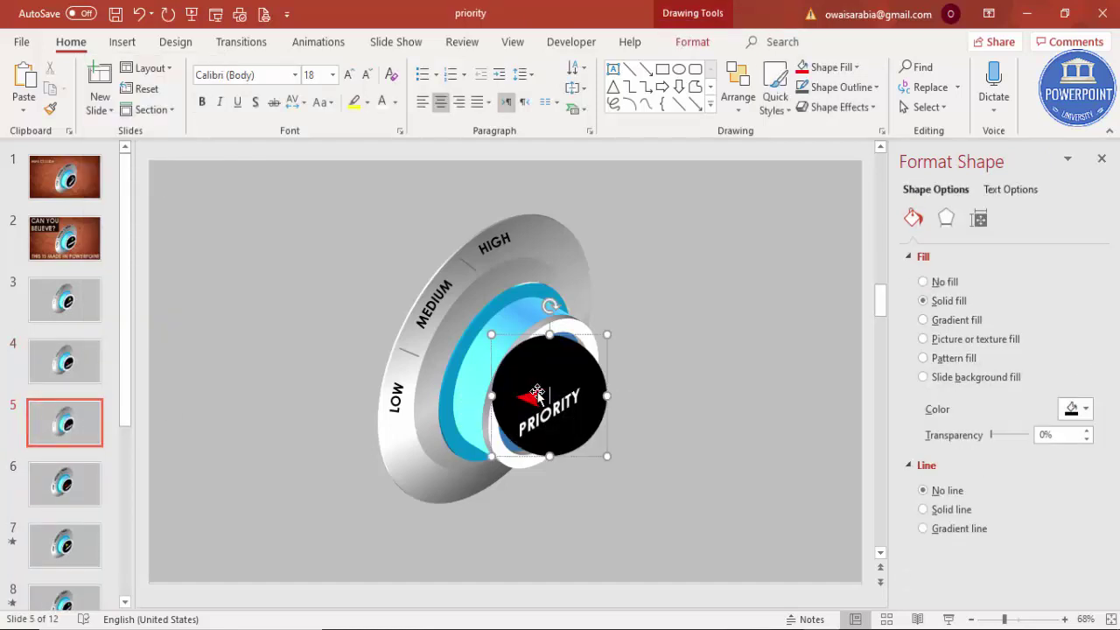
left_click(615, 409)
left_click(582, 411)
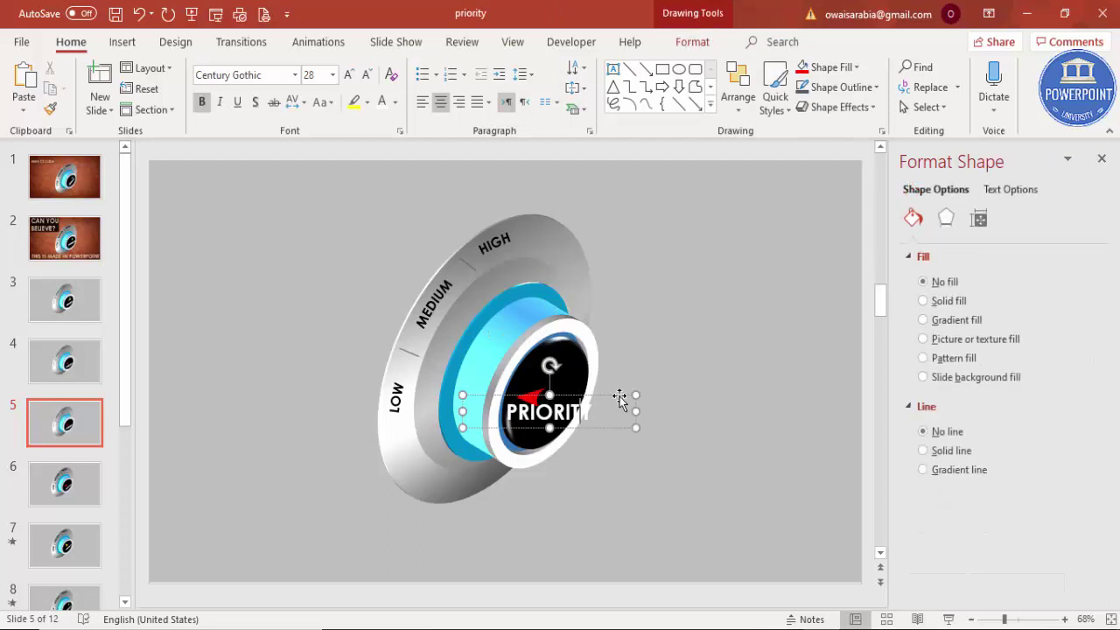
left_click_drag(619, 395, 662, 438)
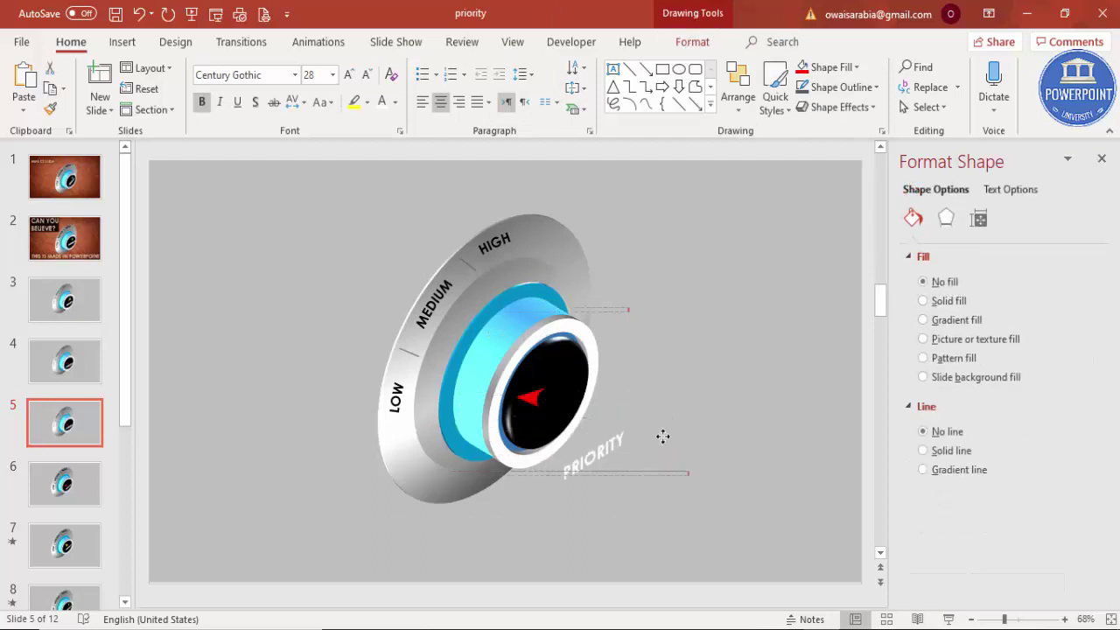
Step: Rotate the arrowhead clockwise toward the MEDIUM label and move it up on the black disc
left_click(535, 398)
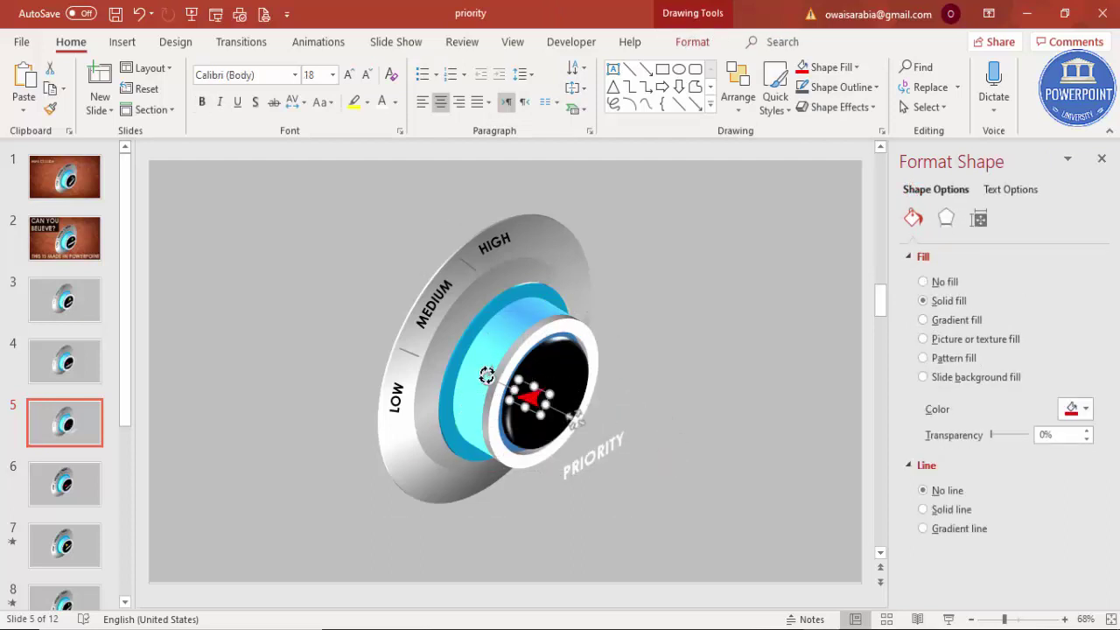
left_click_drag(486, 374, 515, 354)
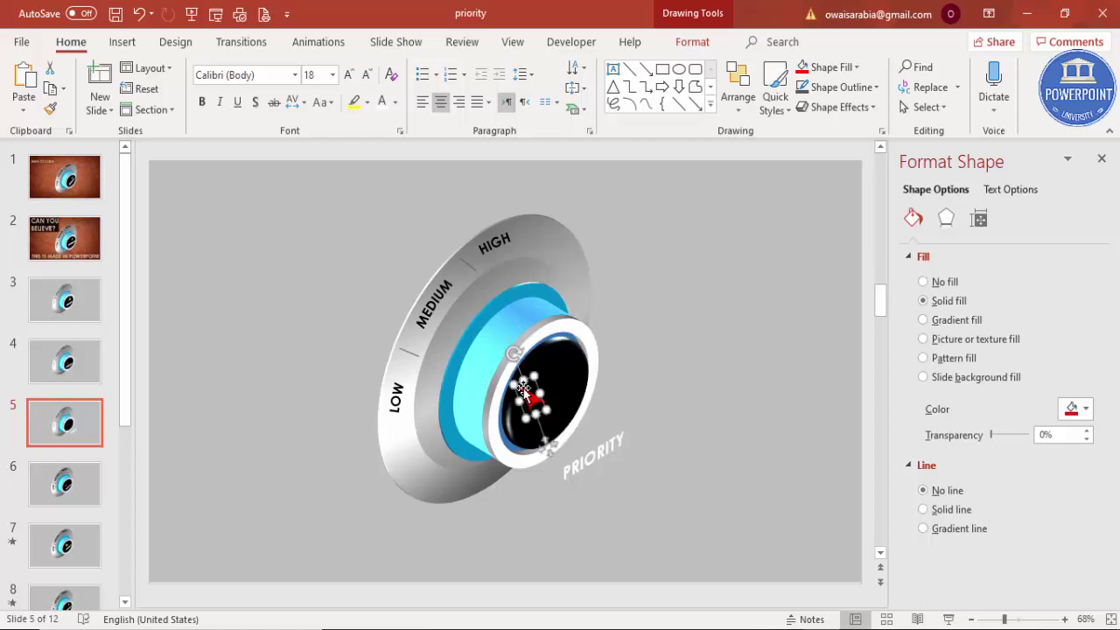
left_click_drag(531, 397, 536, 369)
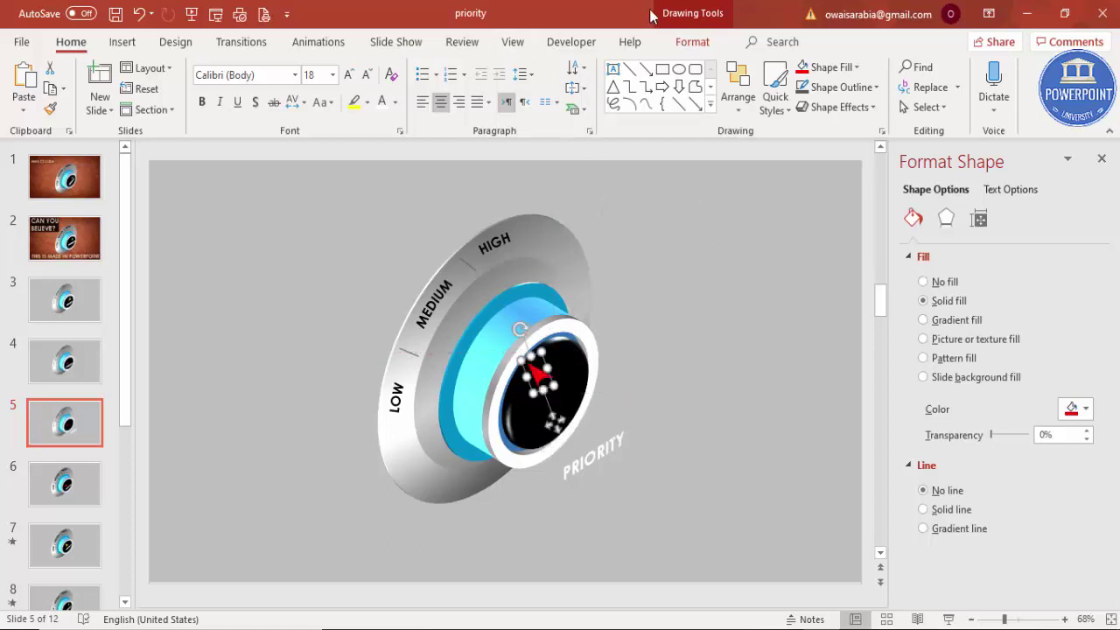
Step: Fill the arrowhead with the standard orange color
left_click(691, 42)
left_click(418, 67)
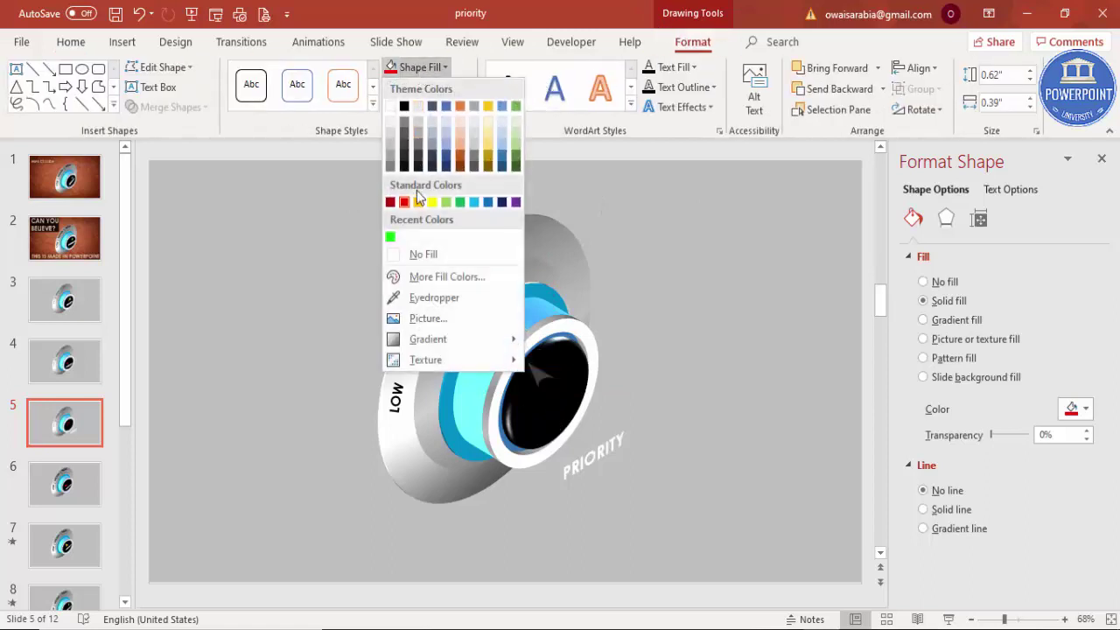
left_click(418, 202)
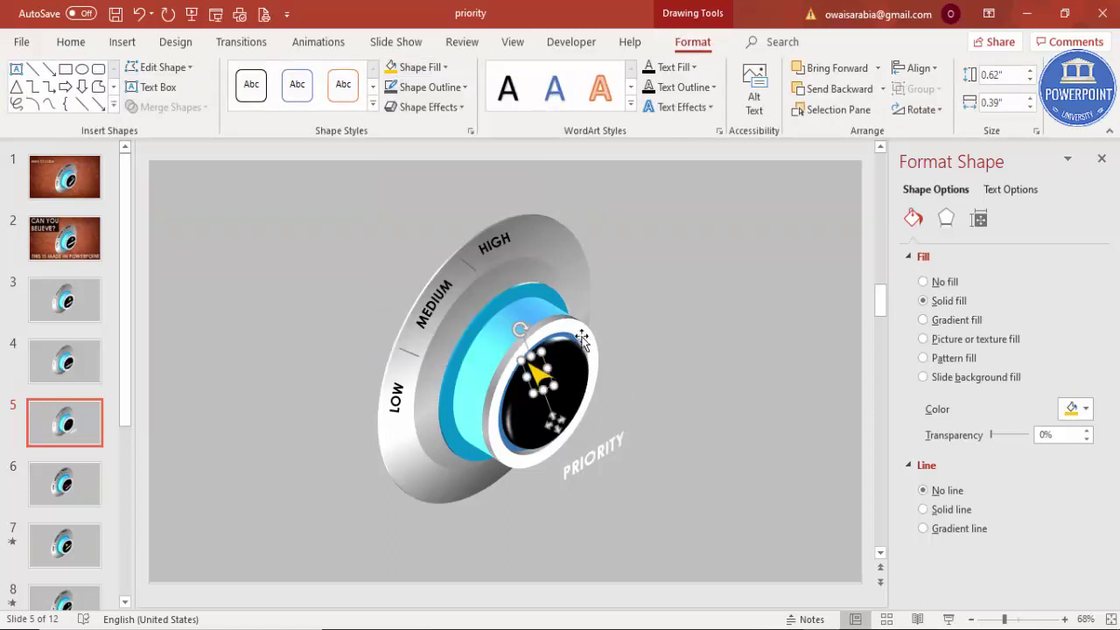
Step: Set the orange arrowhead's 3-D rotation to X 352.9°, Y 27.1° and Z 19.2°
left_click(946, 218)
scroll(1105, 388, "down", 5)
scroll(1007, 420, "down", 2)
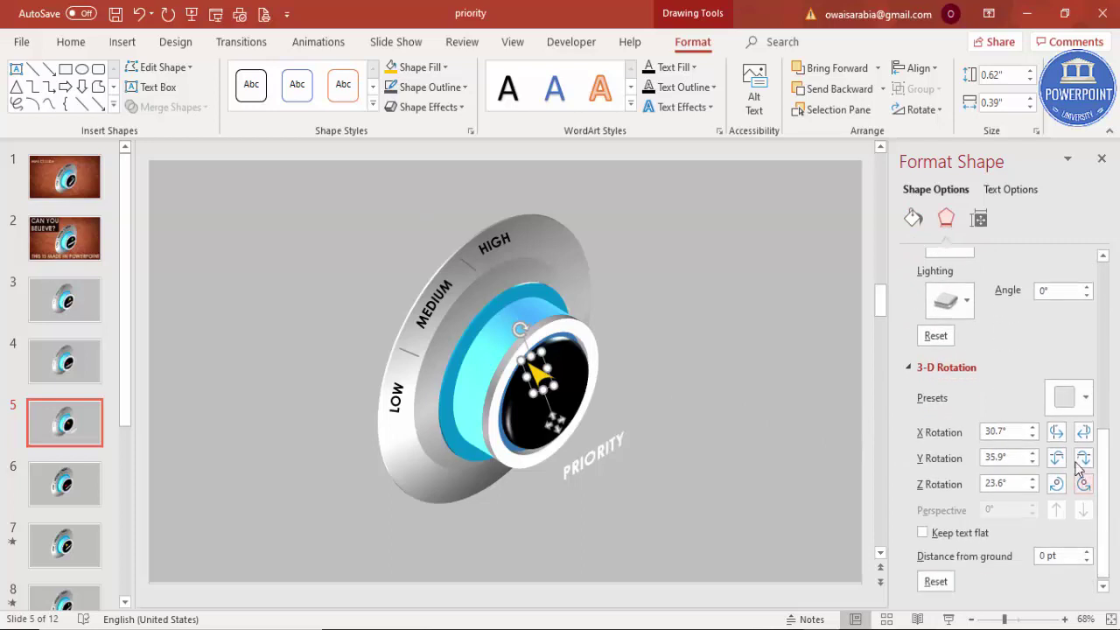
left_click(1057, 432)
left_click(1056, 432)
left_click(1057, 432)
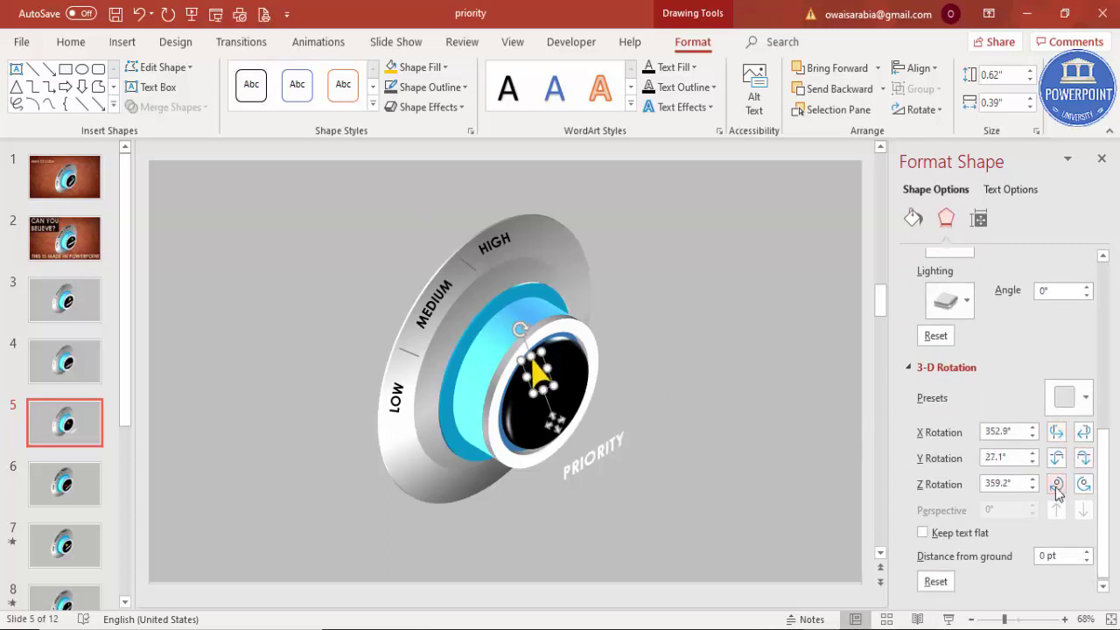
left_click(1083, 484)
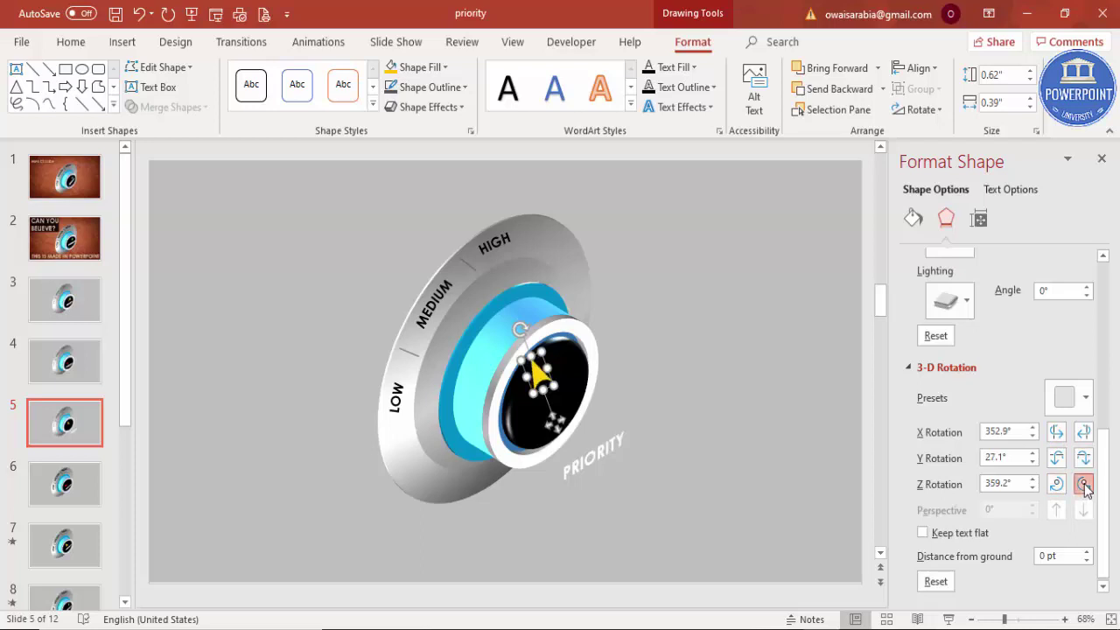
left_click(1083, 484)
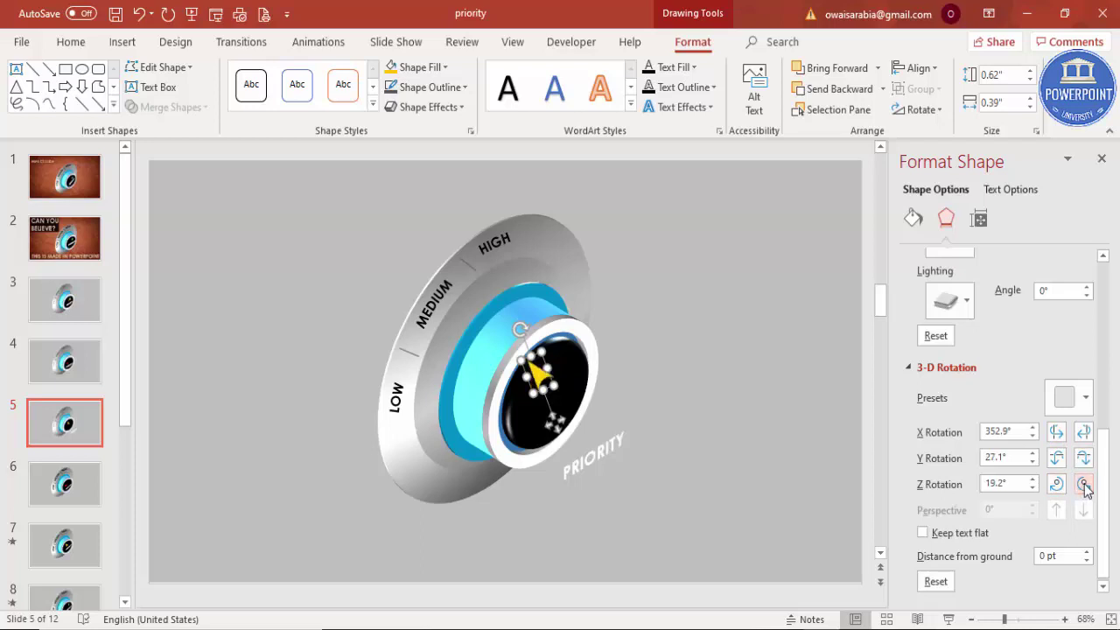
Step: Move the PRIORITY text back onto the black disc below the arrowhead
left_click(645, 451)
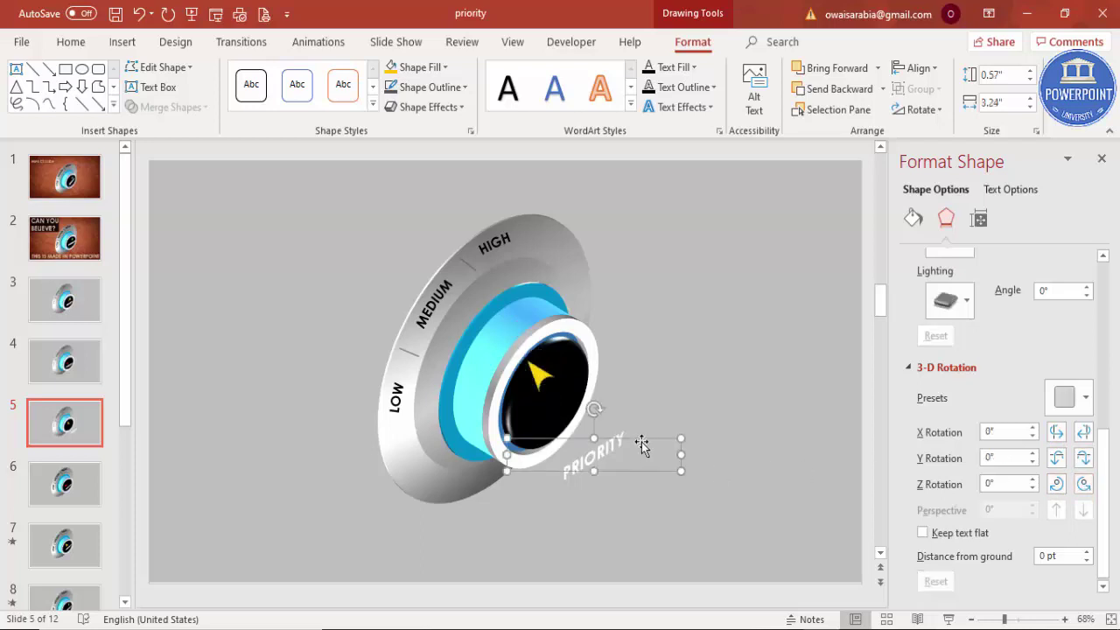
left_click_drag(645, 435, 602, 388)
Step: Compare slides 4 and 5, and apply the Morph transition to slide 5
left_click(75, 368)
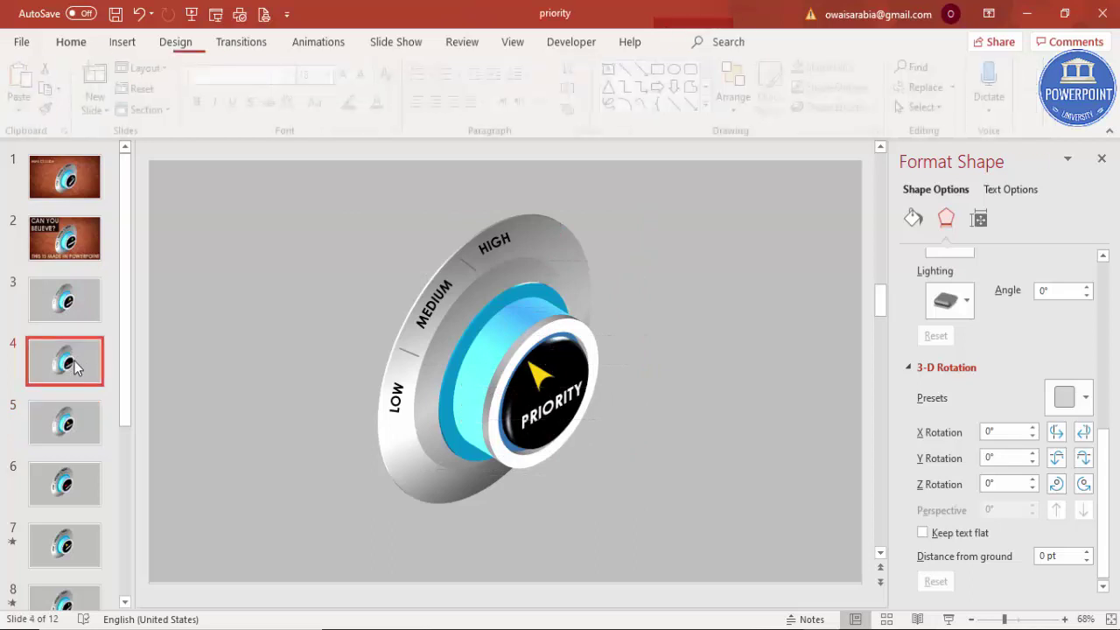
left_click(79, 427)
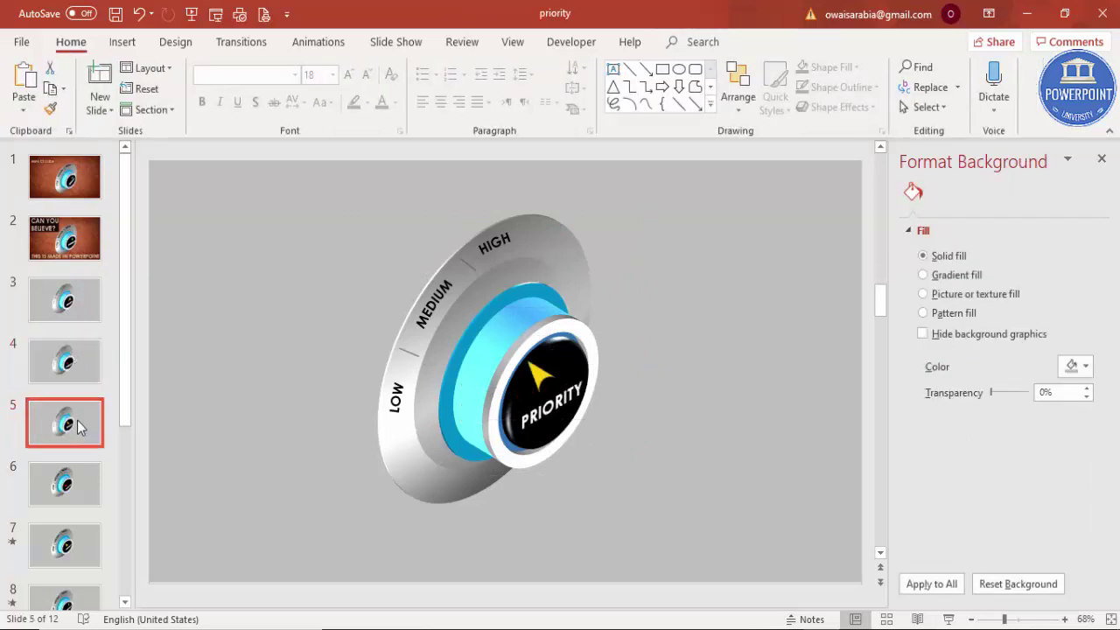
left_click(75, 364)
left_click(81, 426)
left_click(242, 42)
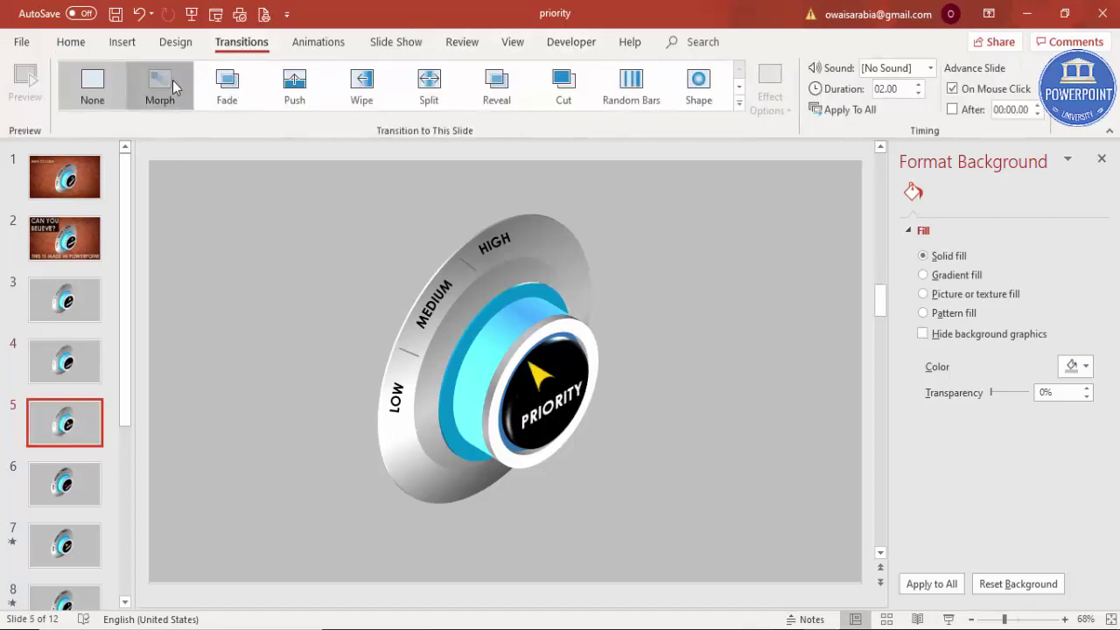
left_click(172, 80)
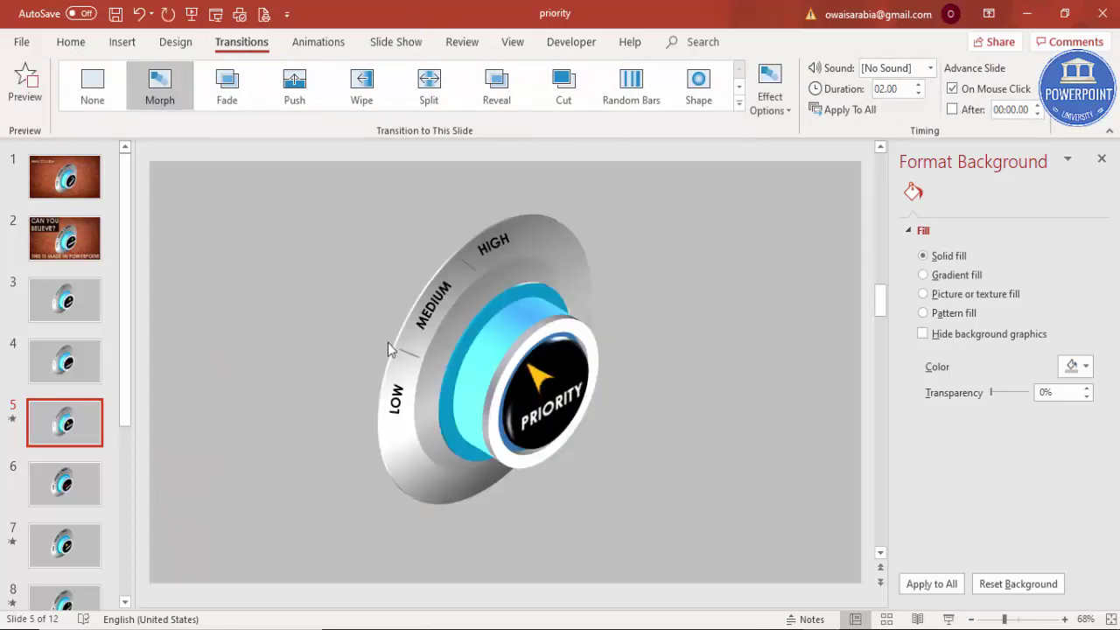
Step: Play the slide show from slide 4 to preview the pointer's transition to slide 5, and exit the show
left_click(70, 370)
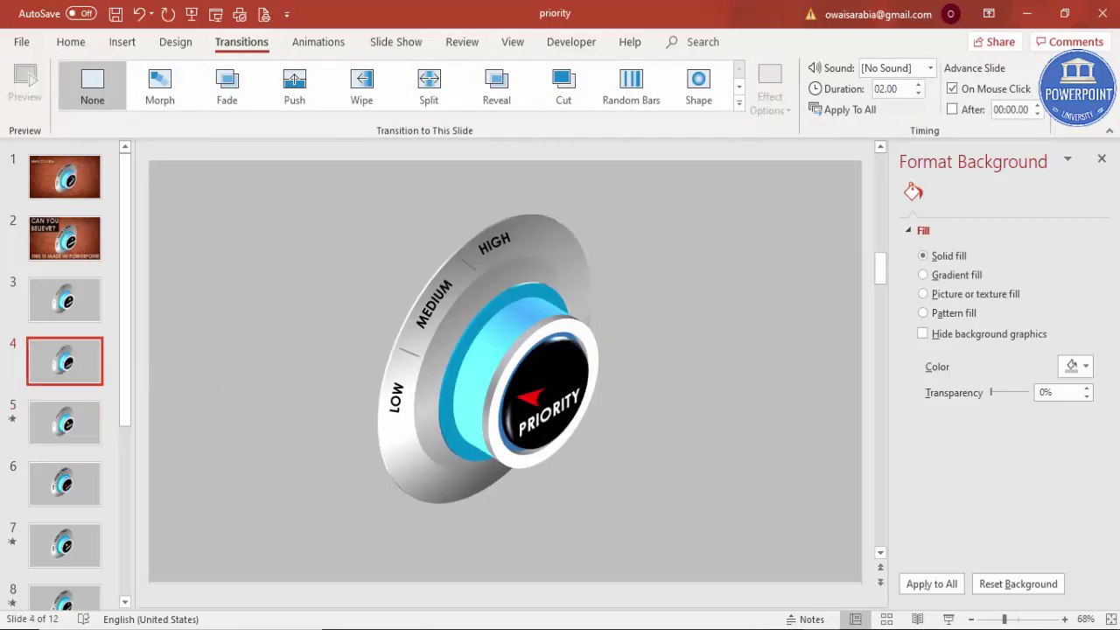
left_click(948, 619)
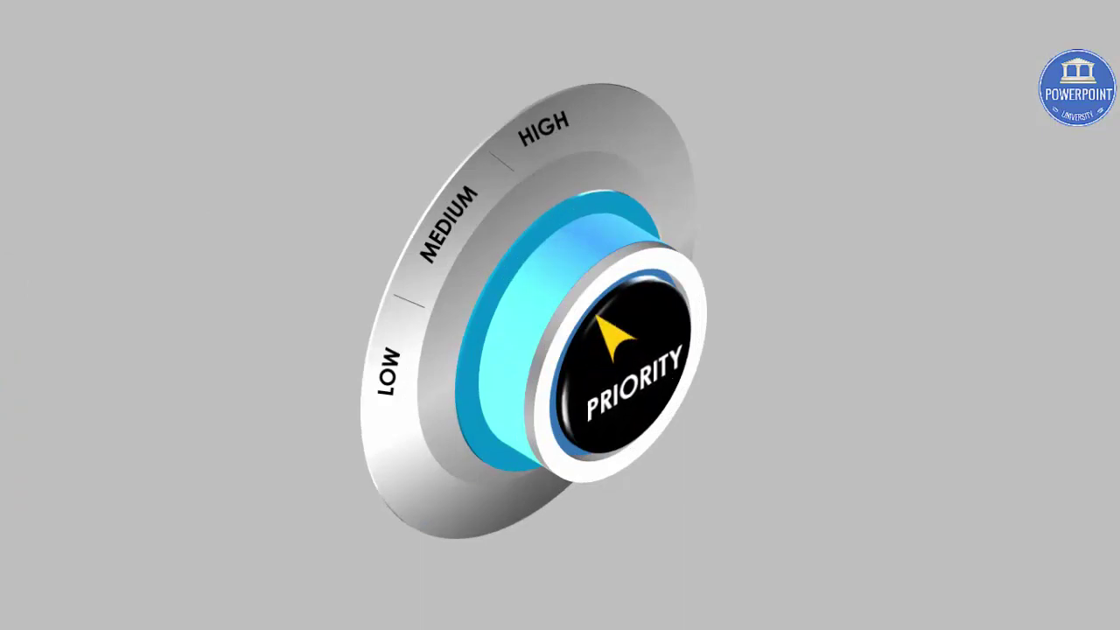
key("Escape")
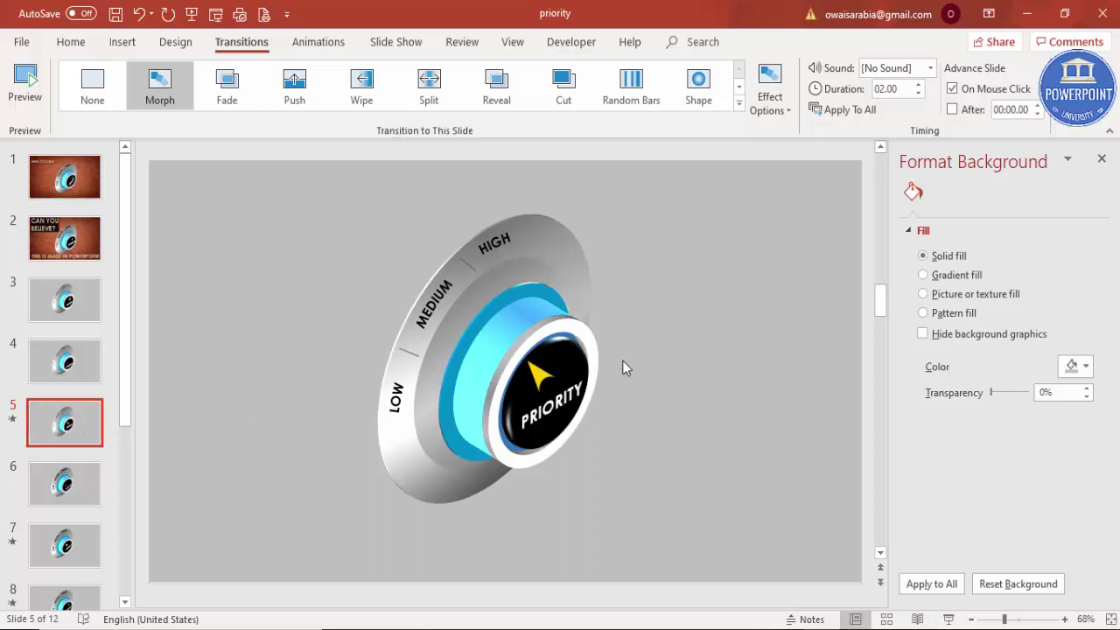